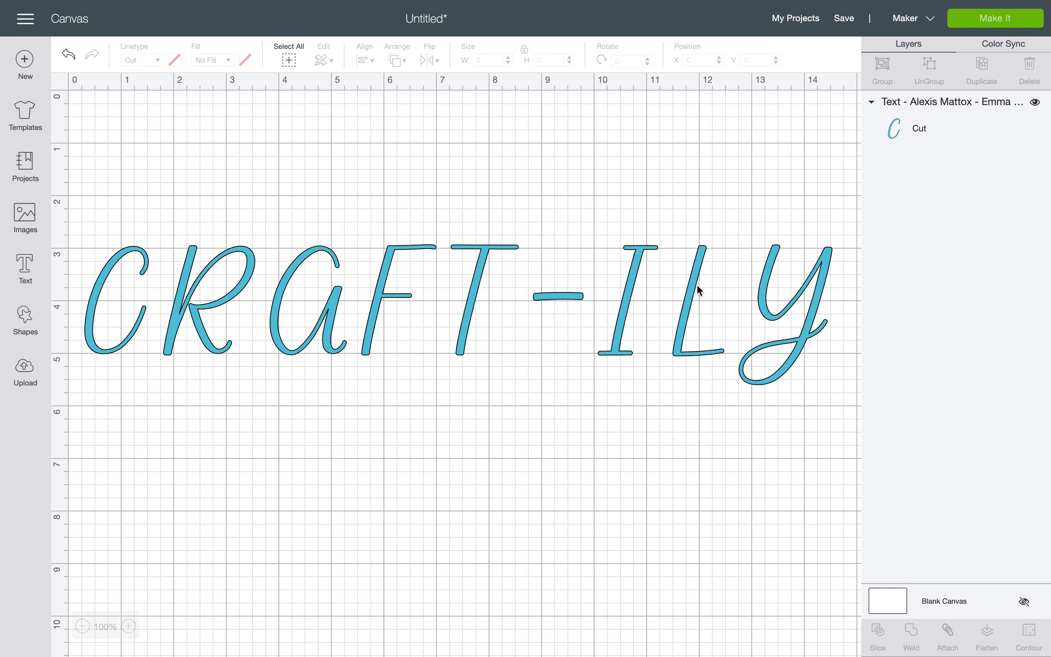
Duplicate the CRAFT-ILY text and place the copy below the original at about X 0.56, Y 6.40 inches.
click(196, 273)
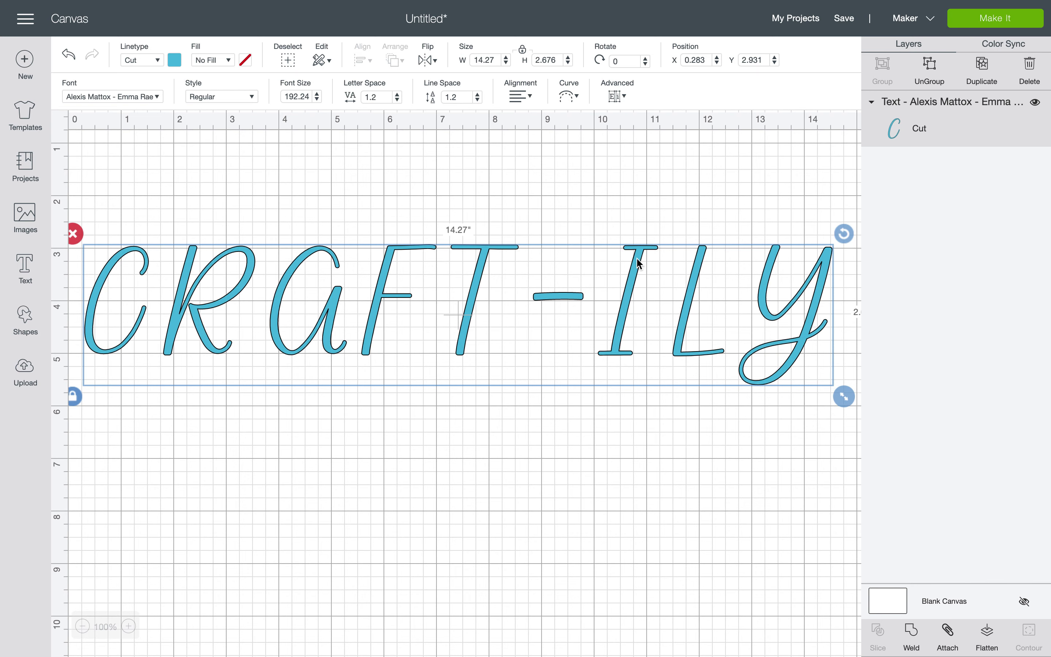
click(610, 219)
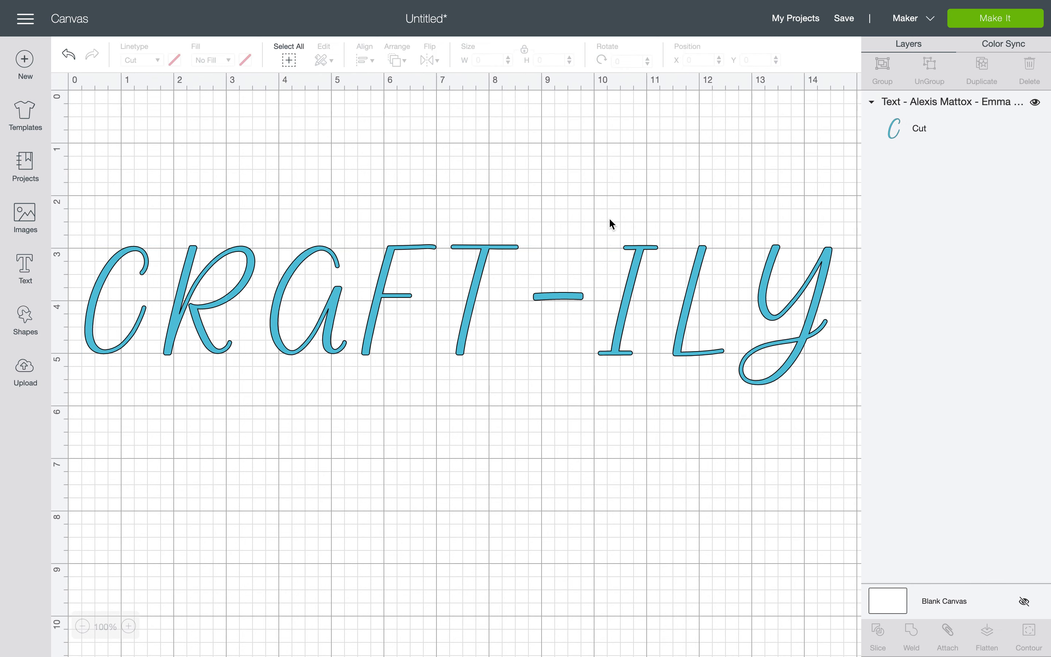
click(640, 251)
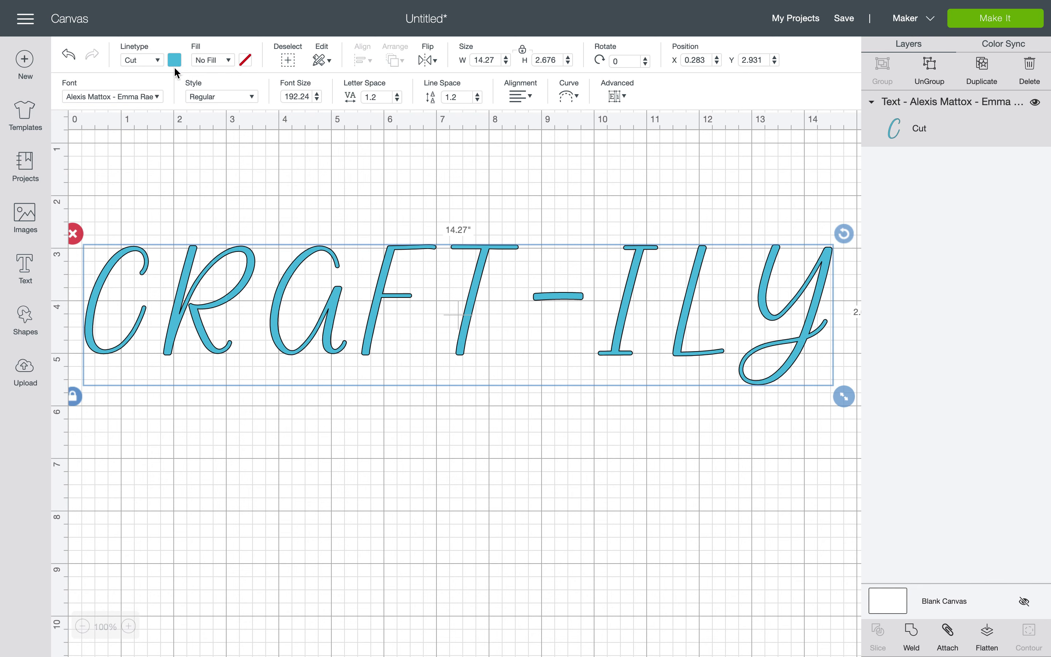
click(169, 153)
click(191, 260)
click(982, 66)
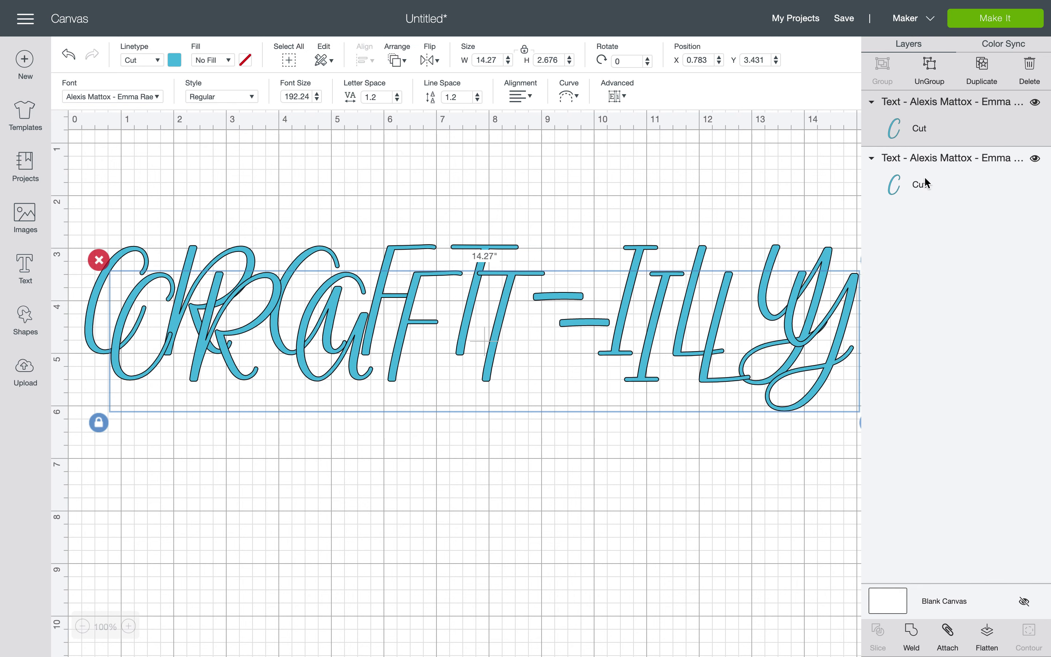
drag(723, 383, 711, 545)
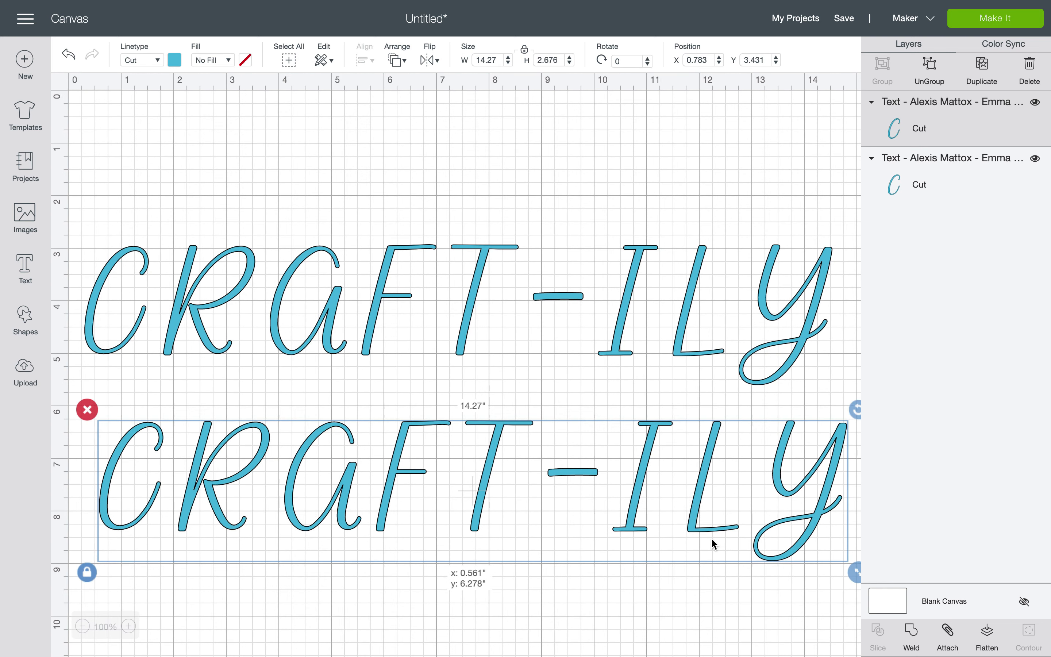
Change the lower text copy's material color to black and move it to about X 0.2, Y 5.82 inches.
click(176, 61)
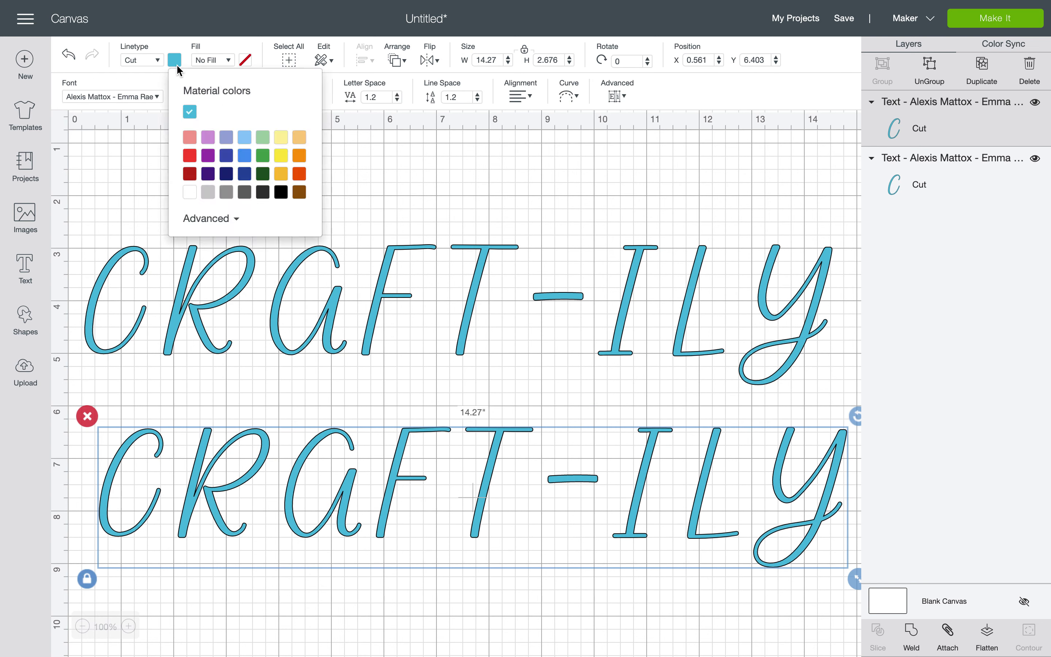
click(280, 192)
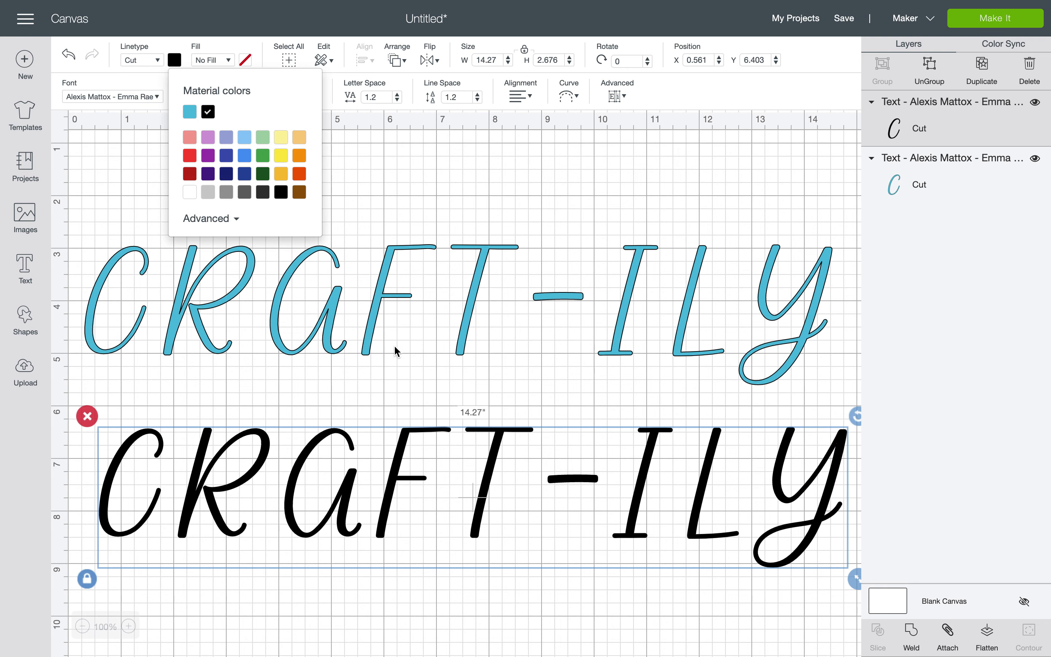
click(361, 203)
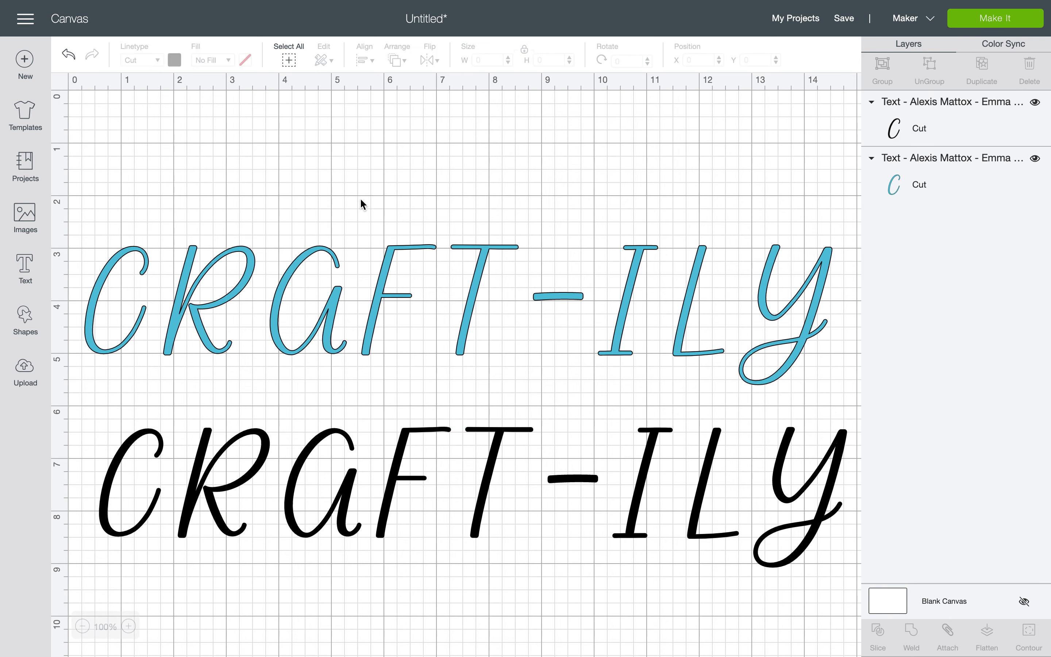
click(471, 470)
drag(481, 473, 462, 442)
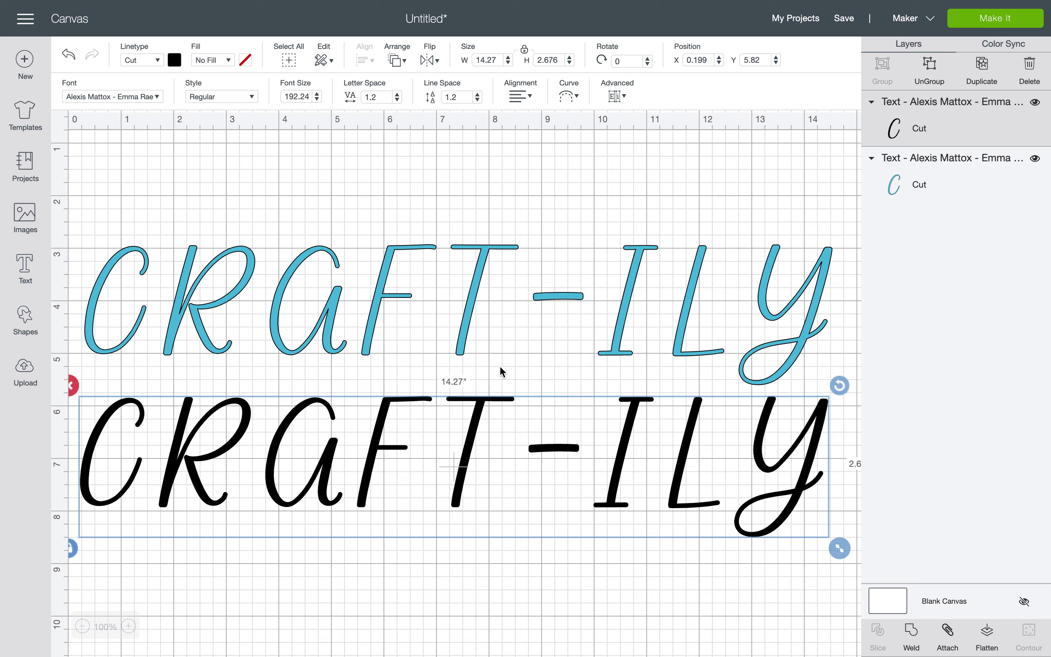
Shrink the blue CRAFT-ILY text proportionally to about 13.77 inches wide.
click(648, 312)
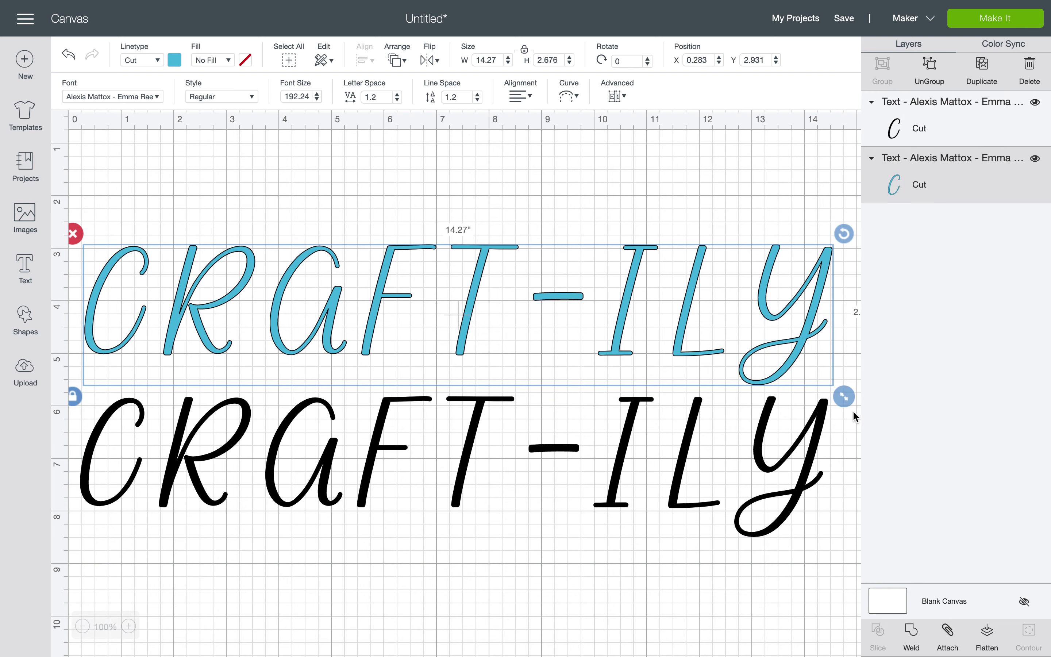
drag(844, 396, 814, 392)
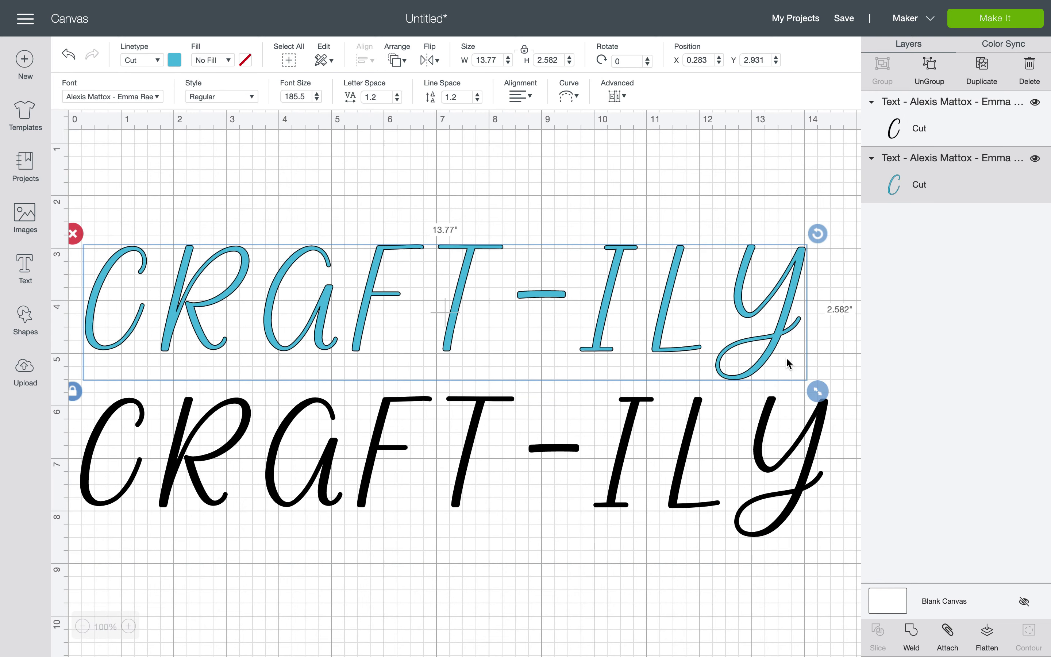
click(655, 417)
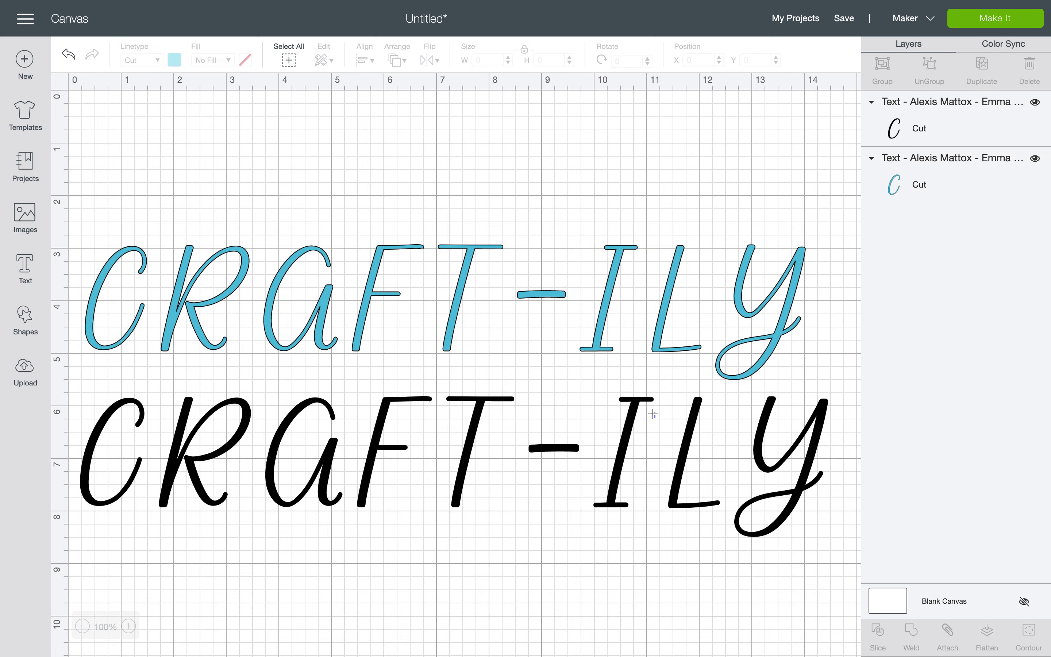
Ungroup the blue CRAFT-ILY text to individual letters.
click(646, 312)
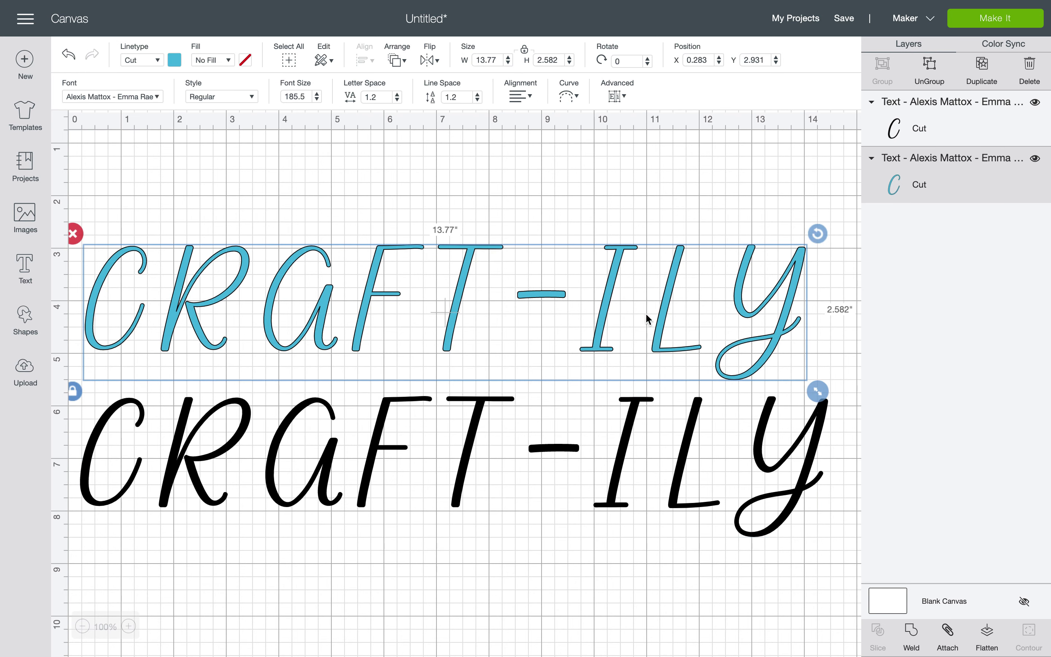
click(614, 95)
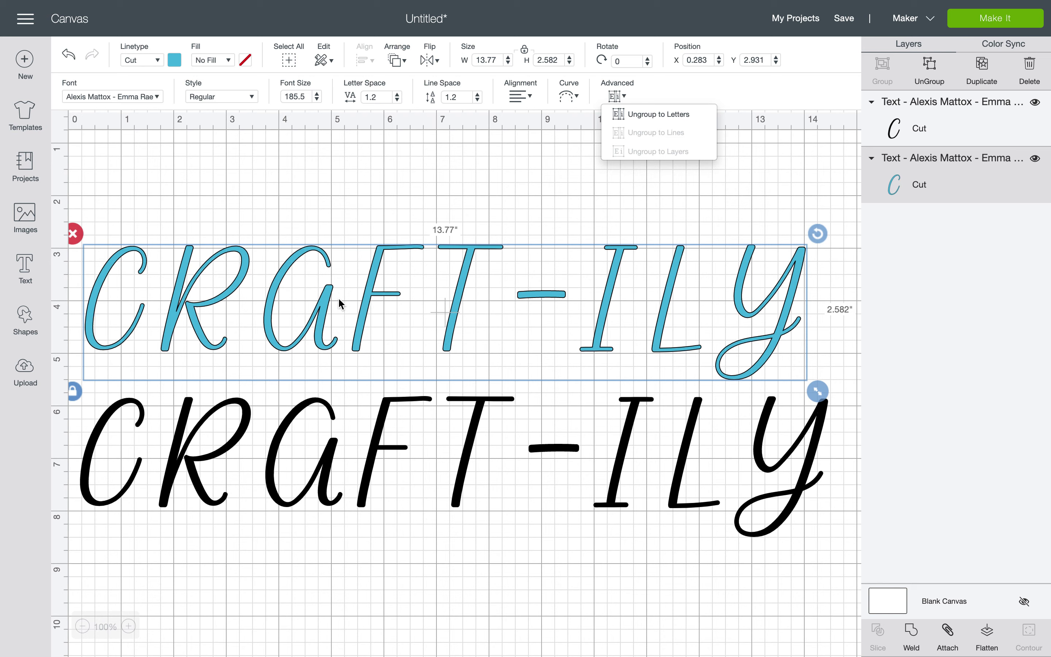
click(646, 126)
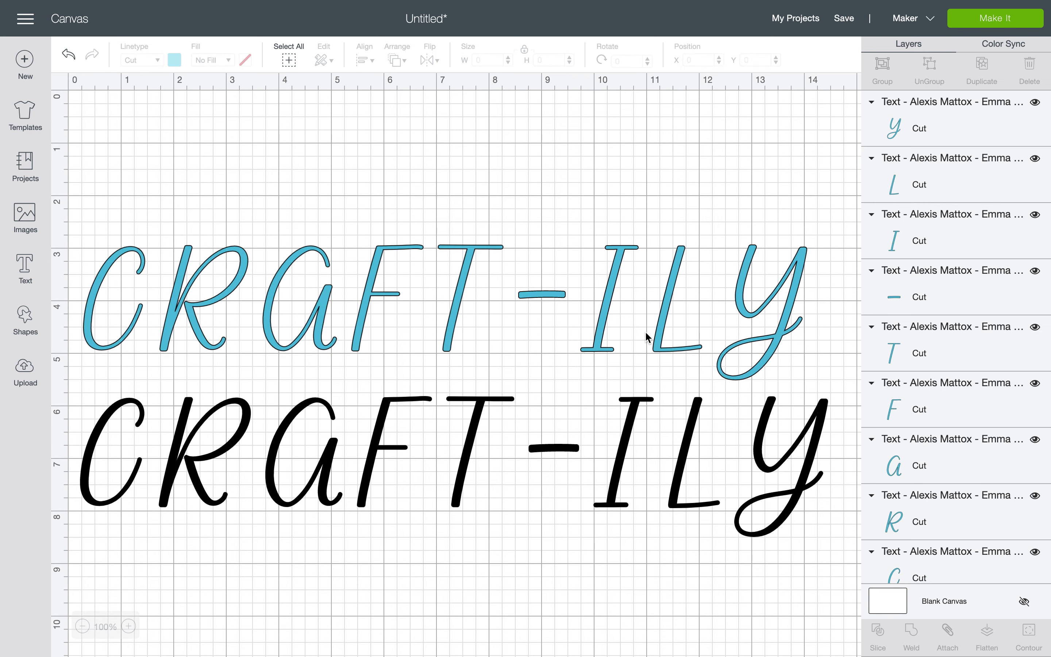
Overlay the black text on the blue letters at about X 0.24, Y 2.92 inches and ungroup it to letters.
drag(766, 469, 745, 314)
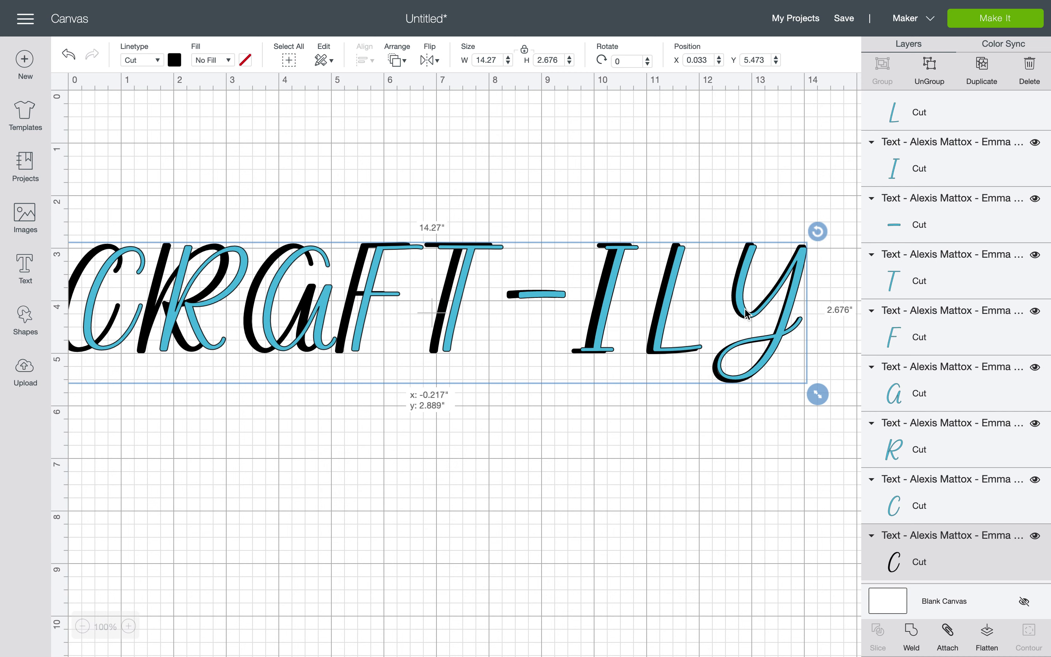
drag(746, 313, 771, 316)
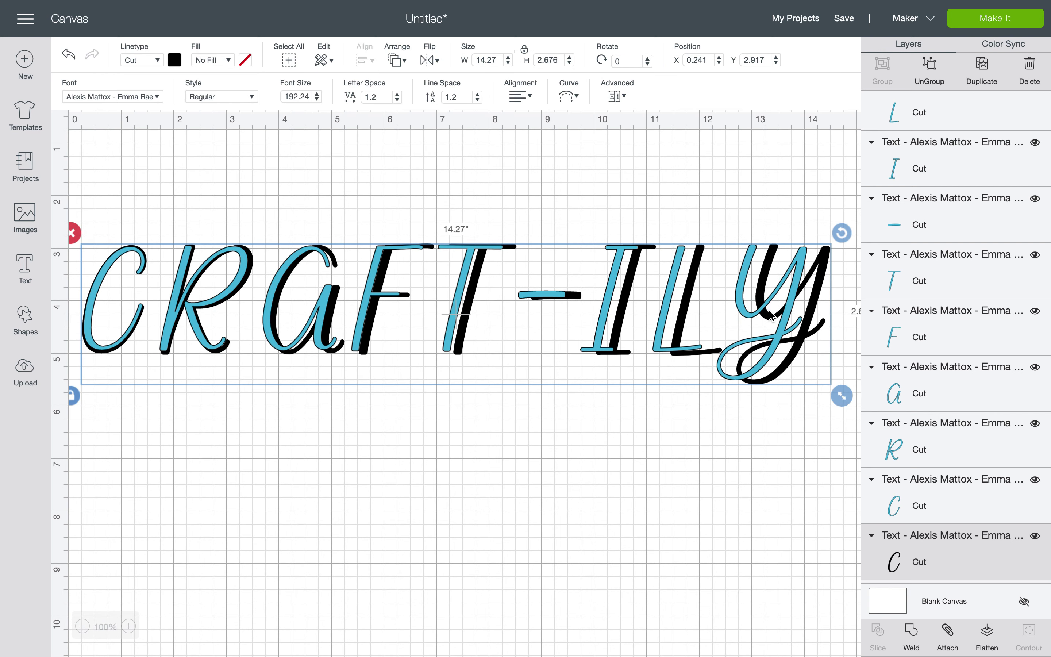
click(617, 103)
click(620, 114)
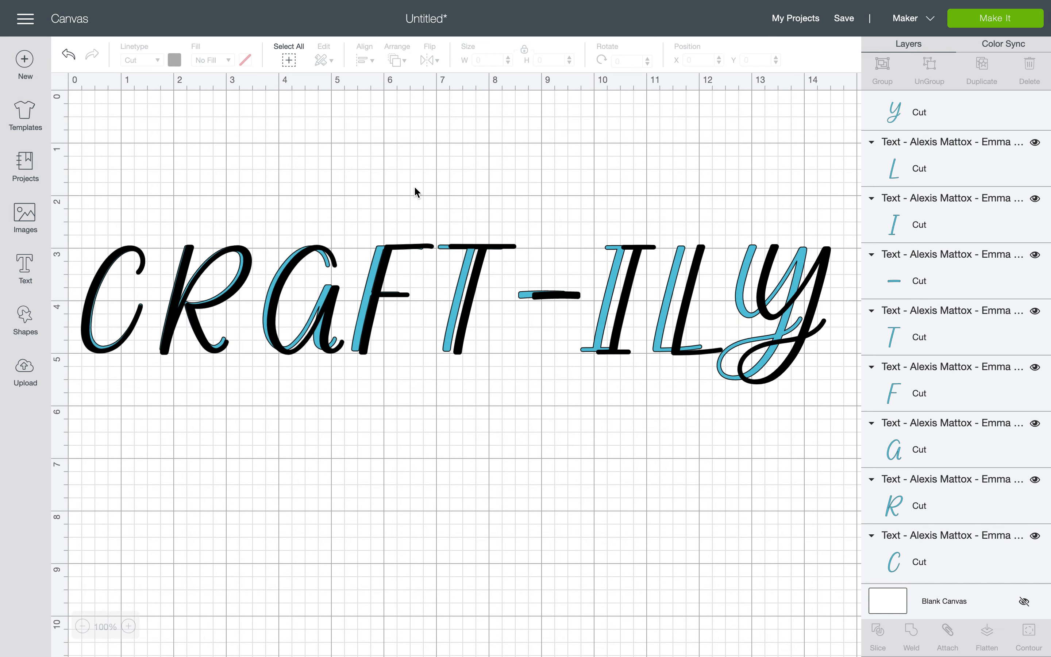
Shift the black C slightly to about X 0.2, Y 2.92 inches and send it to the back.
click(135, 271)
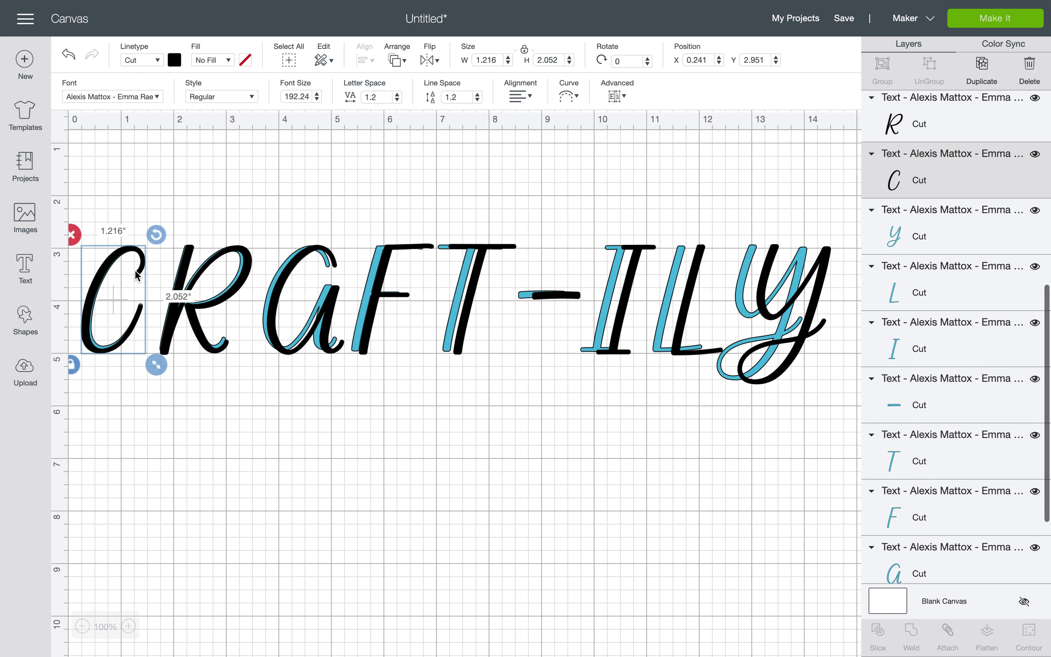
drag(135, 270, 137, 272)
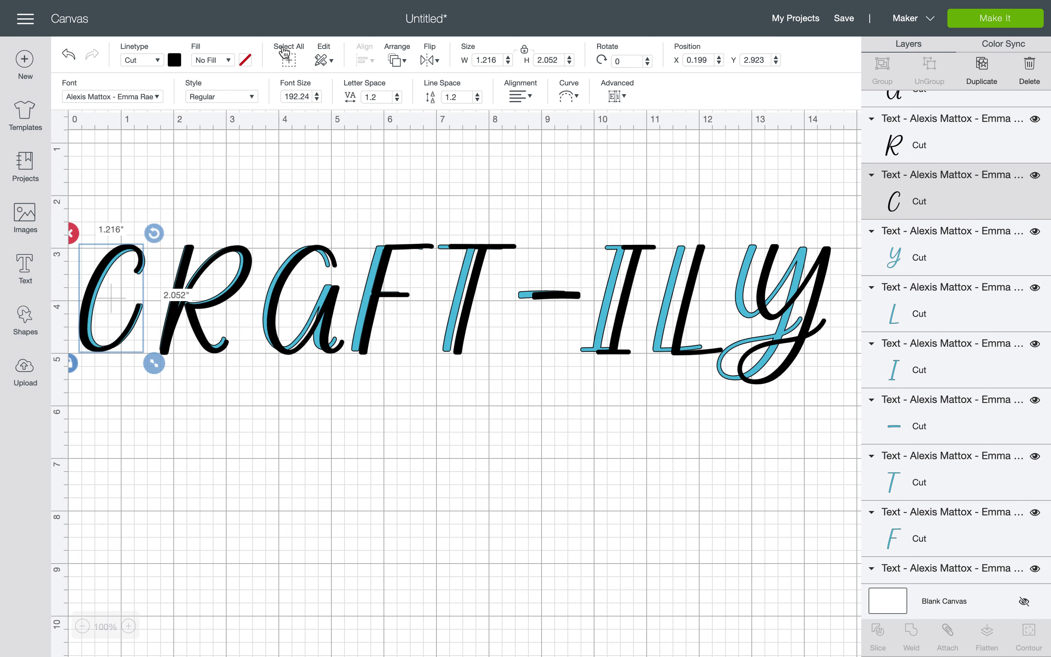
click(397, 60)
click(396, 84)
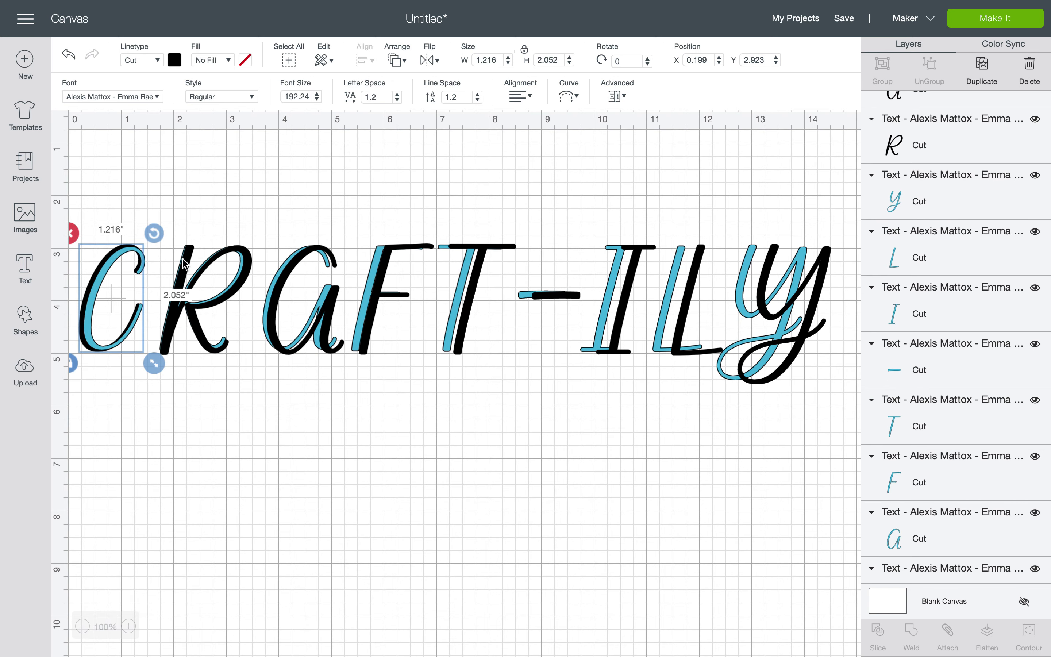
Send the black R to the back, behind the blue R.
scroll(912, 139, down, 2)
scroll(913, 137, up, 1)
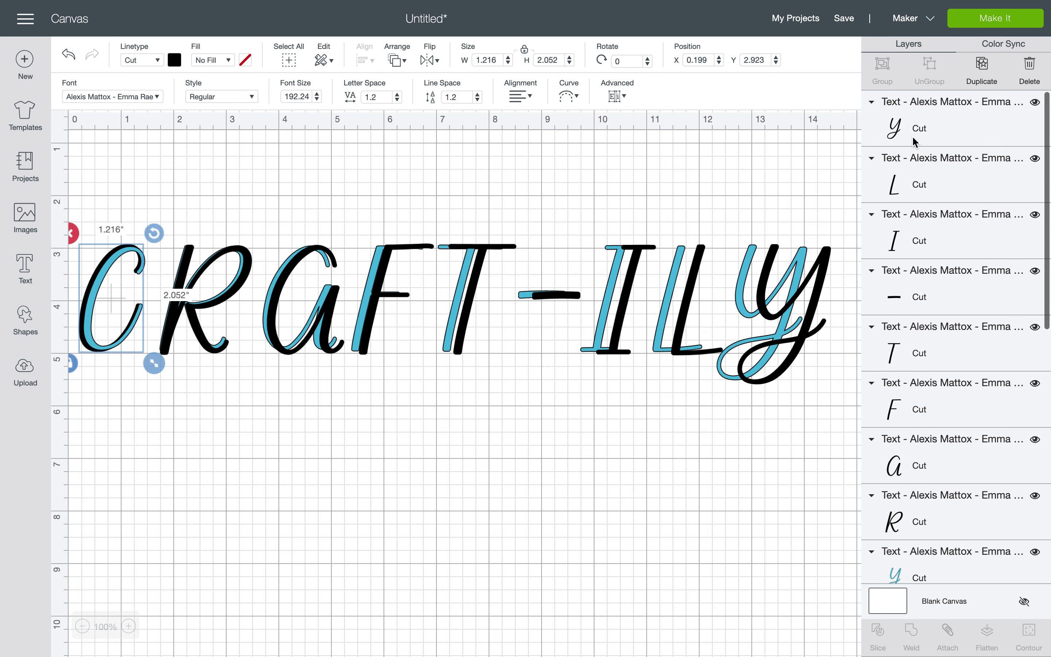
click(935, 523)
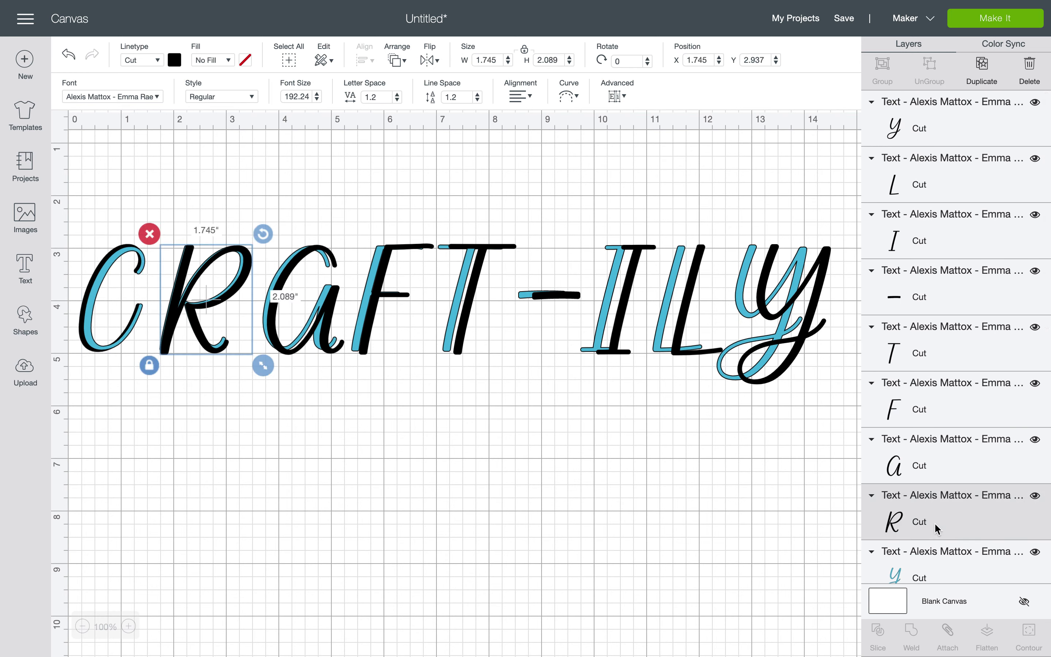
click(401, 62)
click(443, 105)
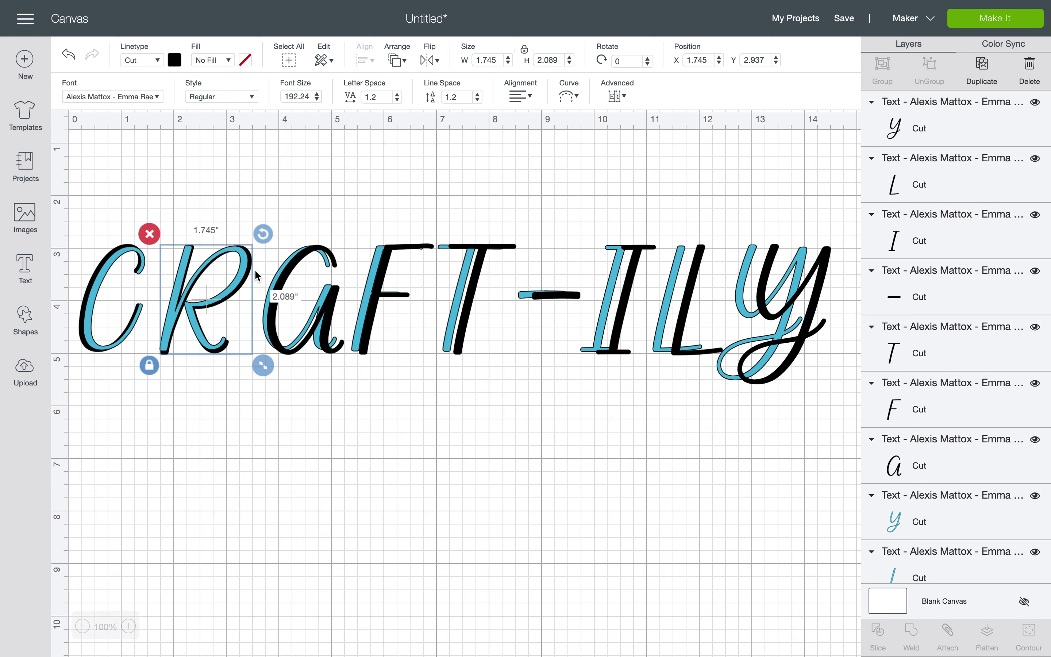
Nudge the blue R and blue C so they sit aligned over their black shadow letters.
click(236, 294)
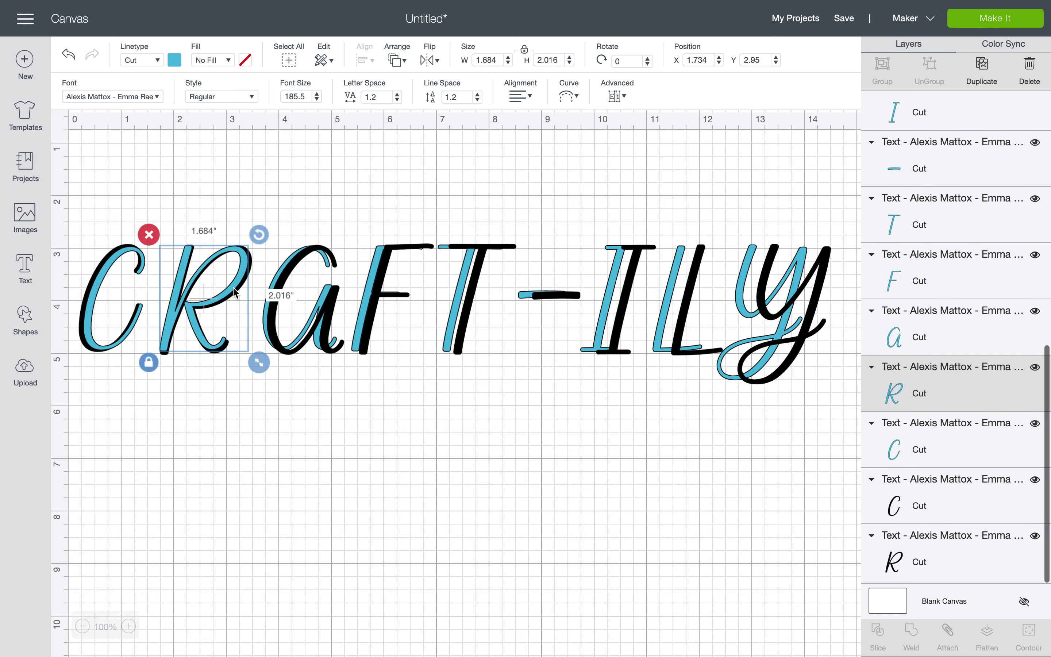
drag(233, 290, 234, 289)
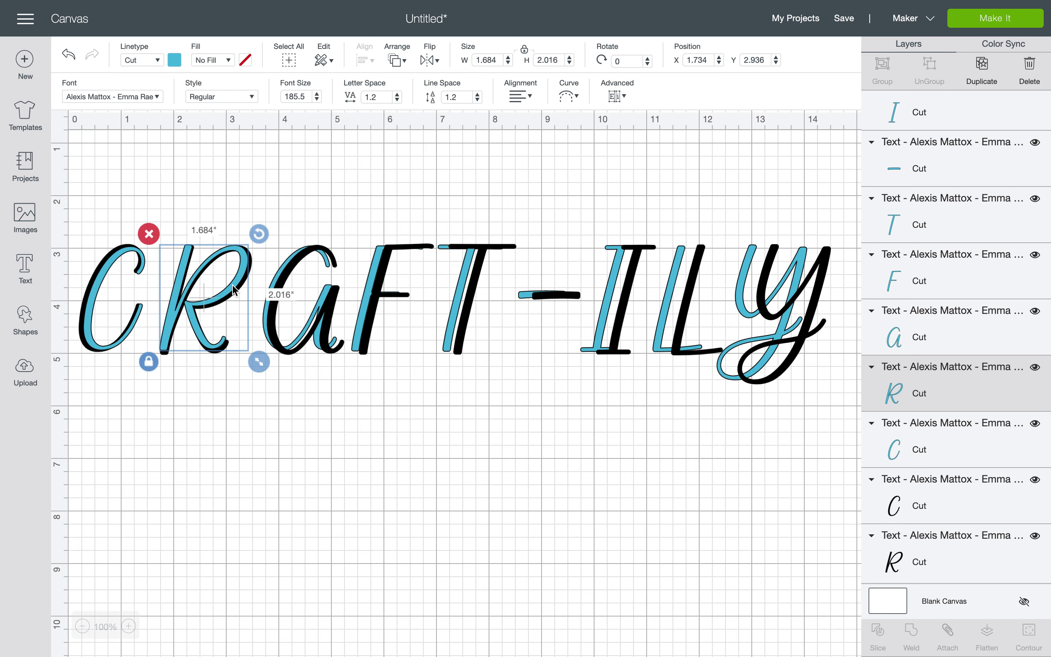
click(135, 320)
drag(135, 320, 135, 320)
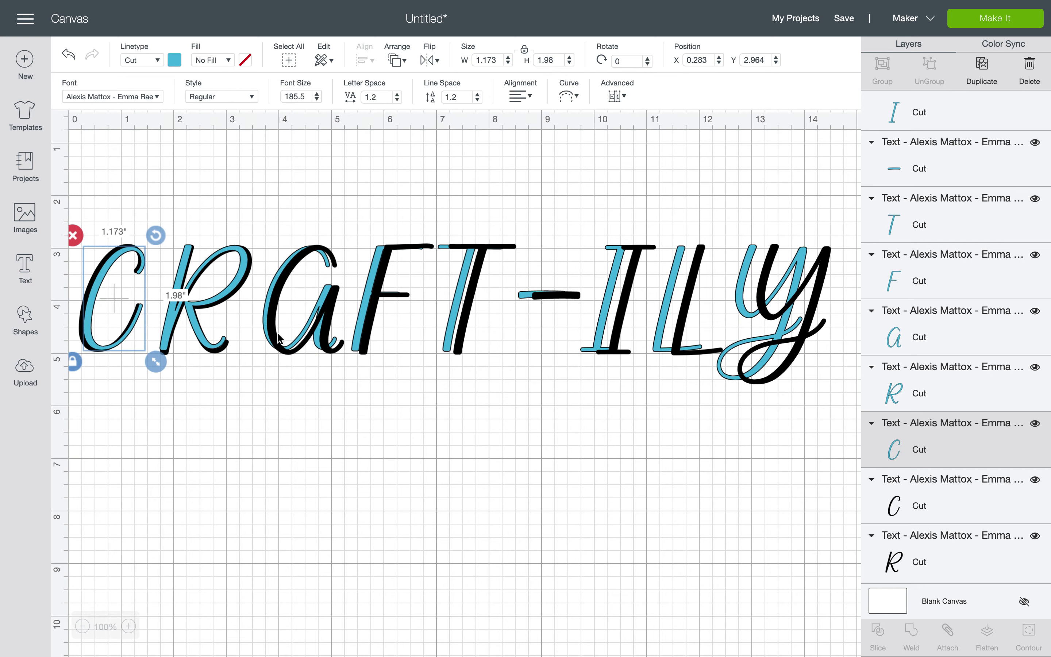
click(223, 301)
drag(223, 301, 222, 302)
Send the black A to the back and shift the blue A over it to about X 3.77, Y 2.96 inches.
click(320, 248)
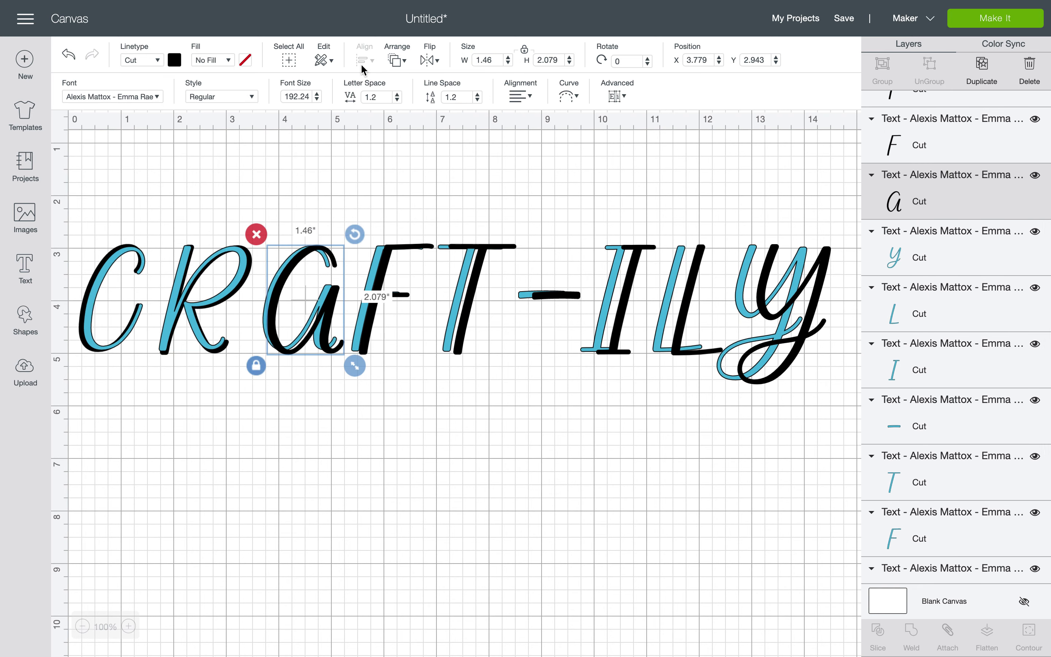
click(395, 62)
click(394, 83)
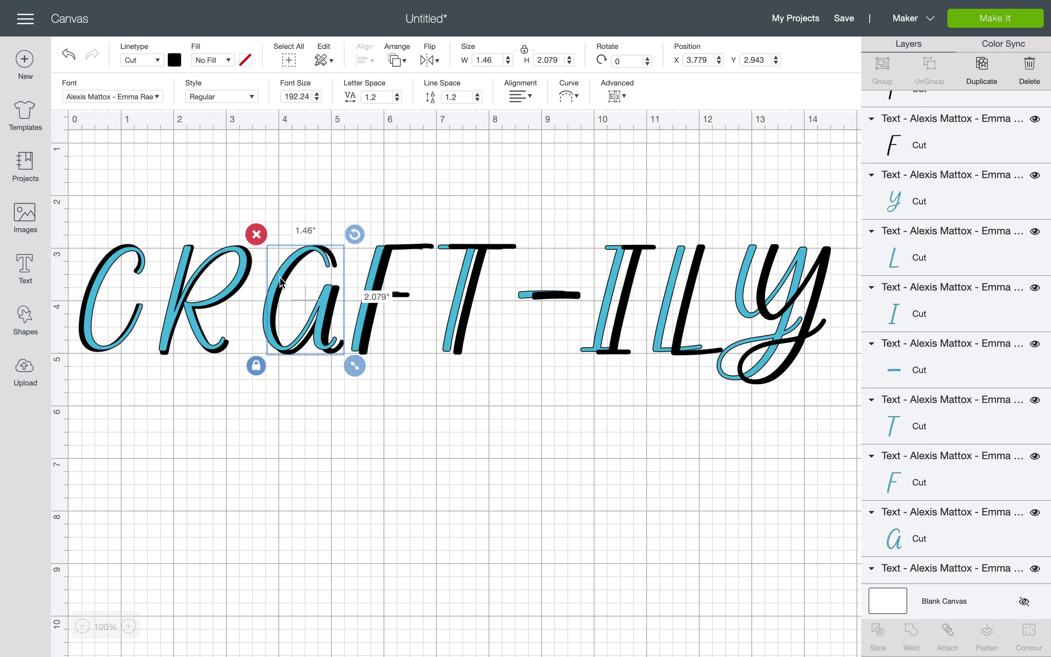
click(305, 257)
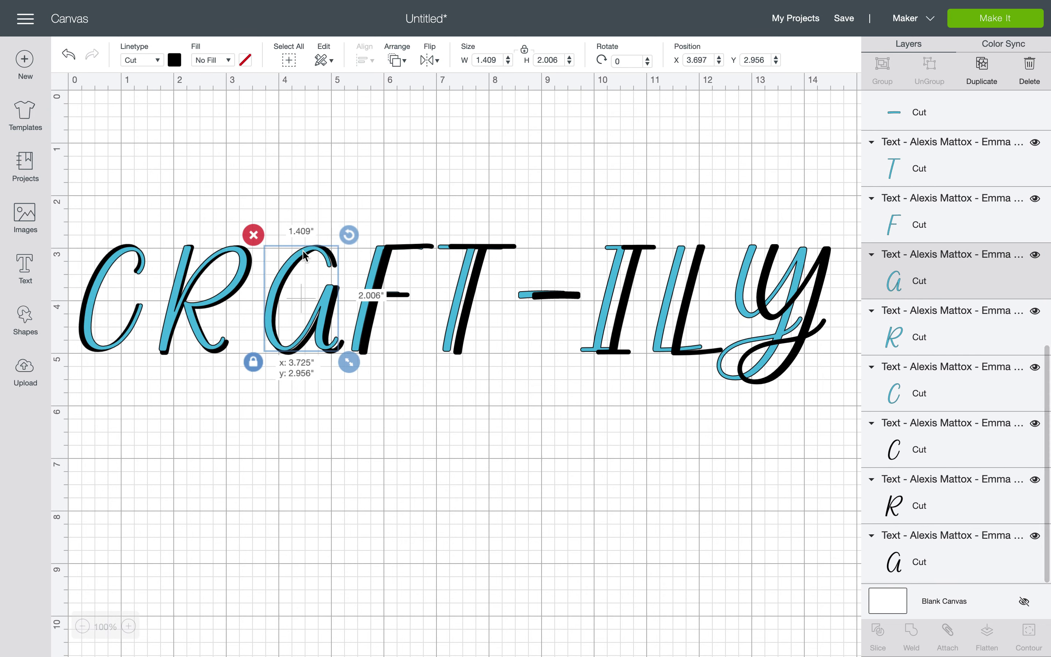
drag(305, 251, 306, 256)
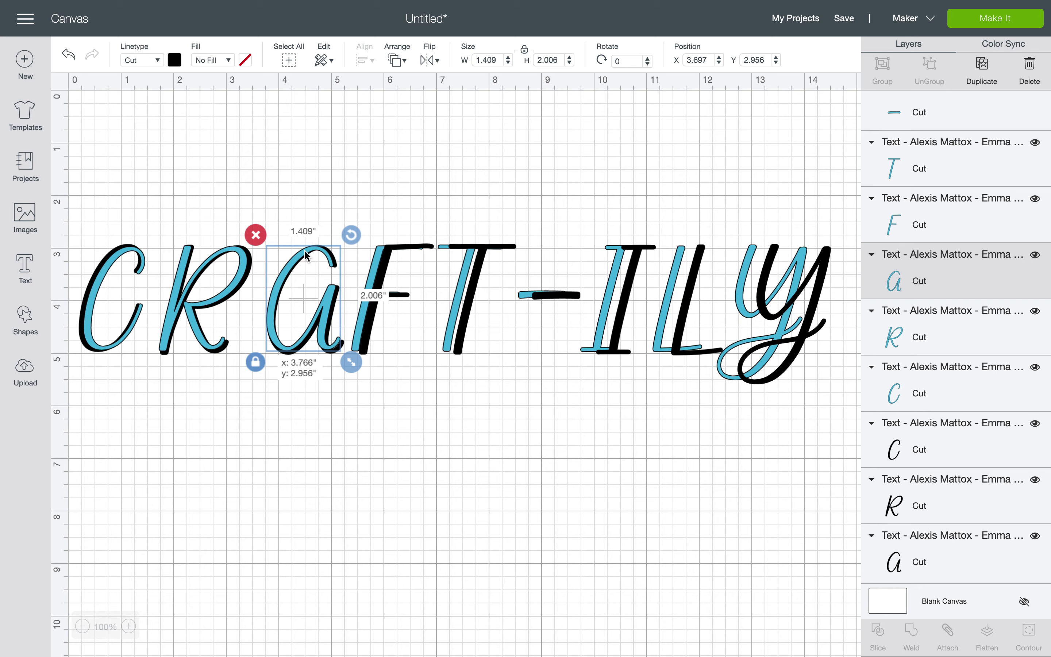
Send the black F to the back and move the blue F over it so the black forms a shadow.
click(397, 251)
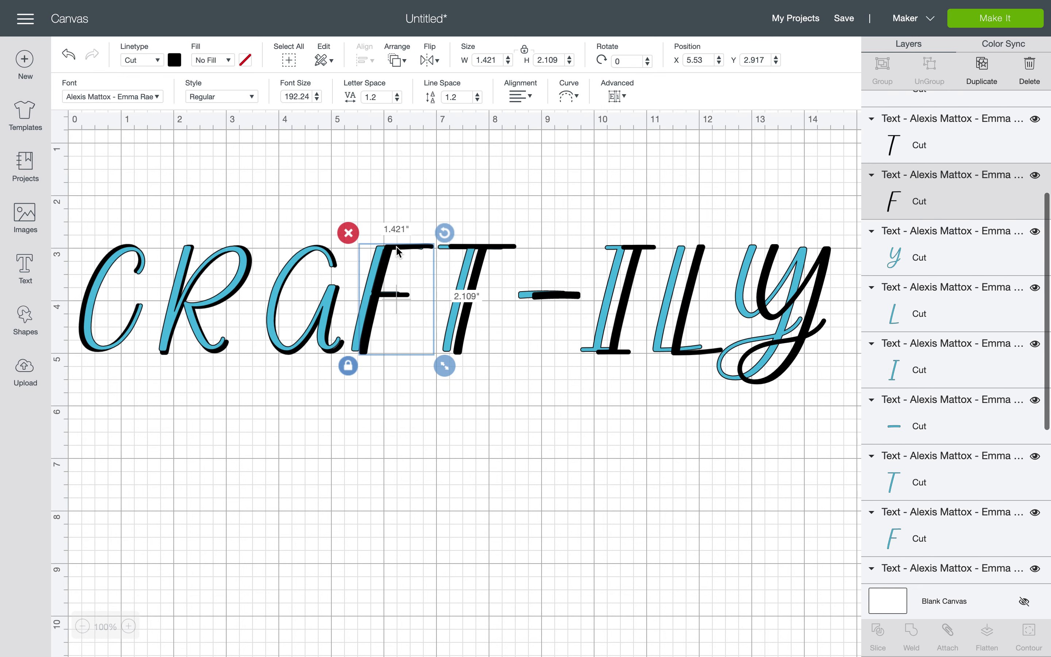
click(403, 59)
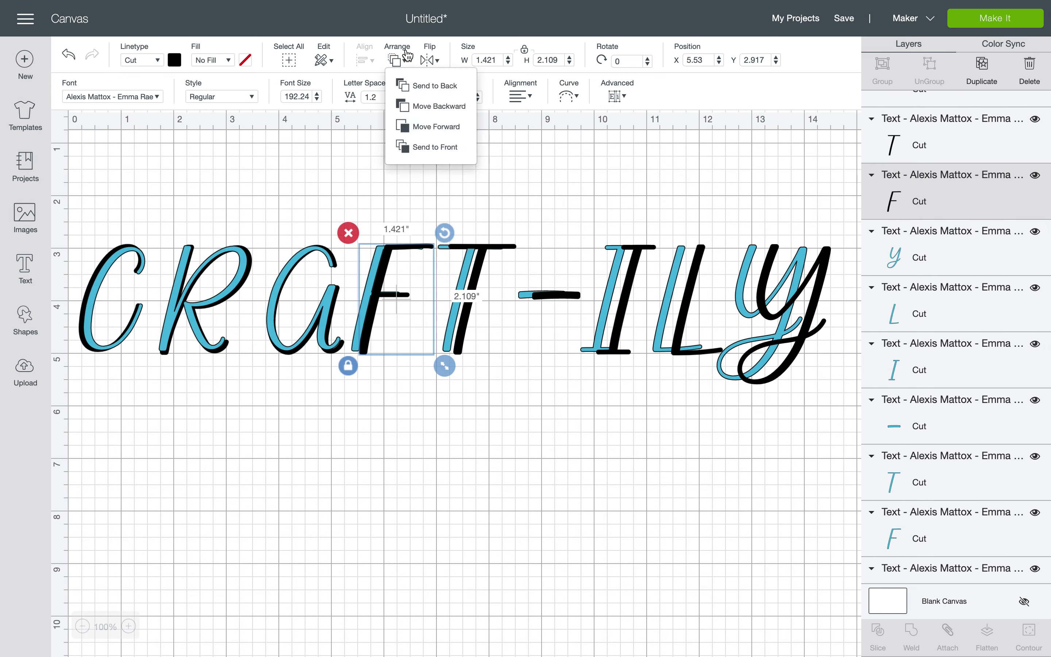
click(404, 86)
click(386, 252)
drag(386, 250, 391, 247)
click(415, 188)
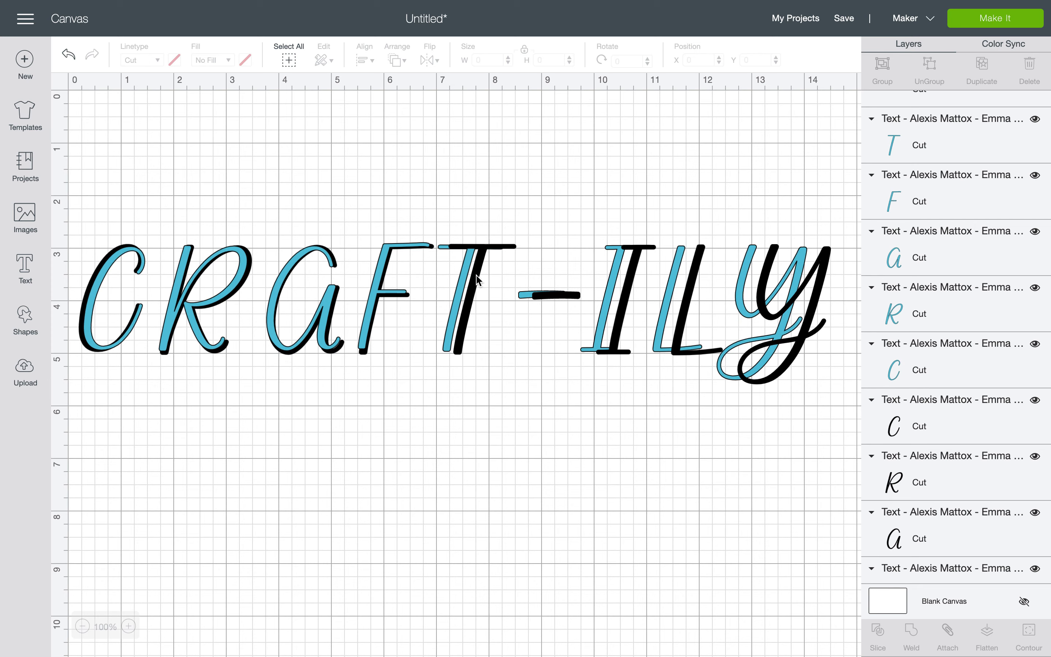
Send the black T to the back and move the blue T over it so the black forms a shadow.
click(464, 269)
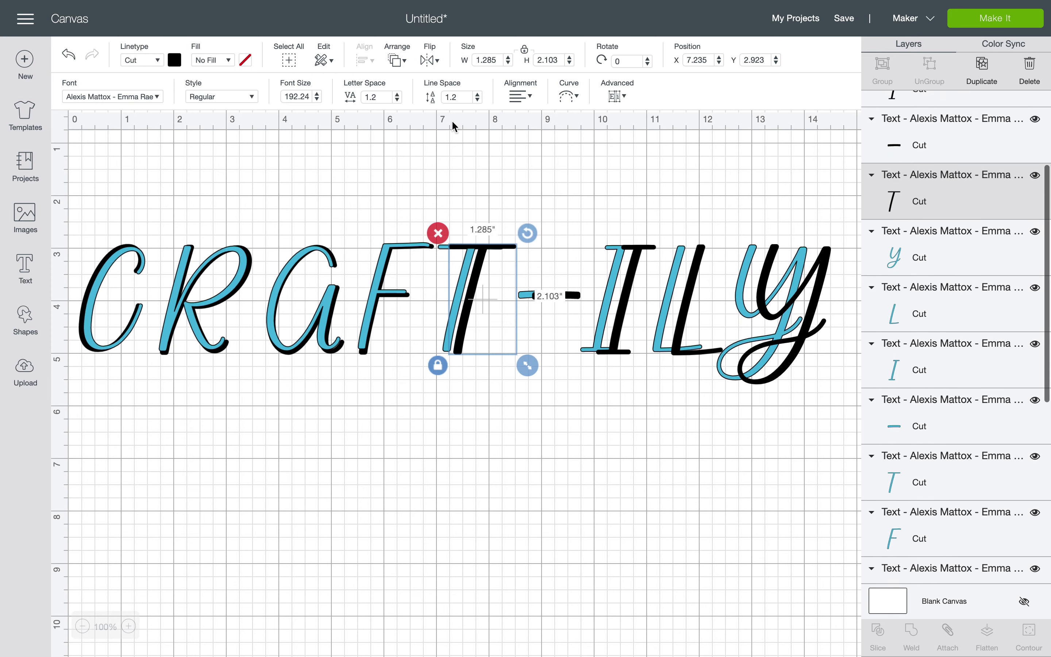
click(396, 59)
click(417, 87)
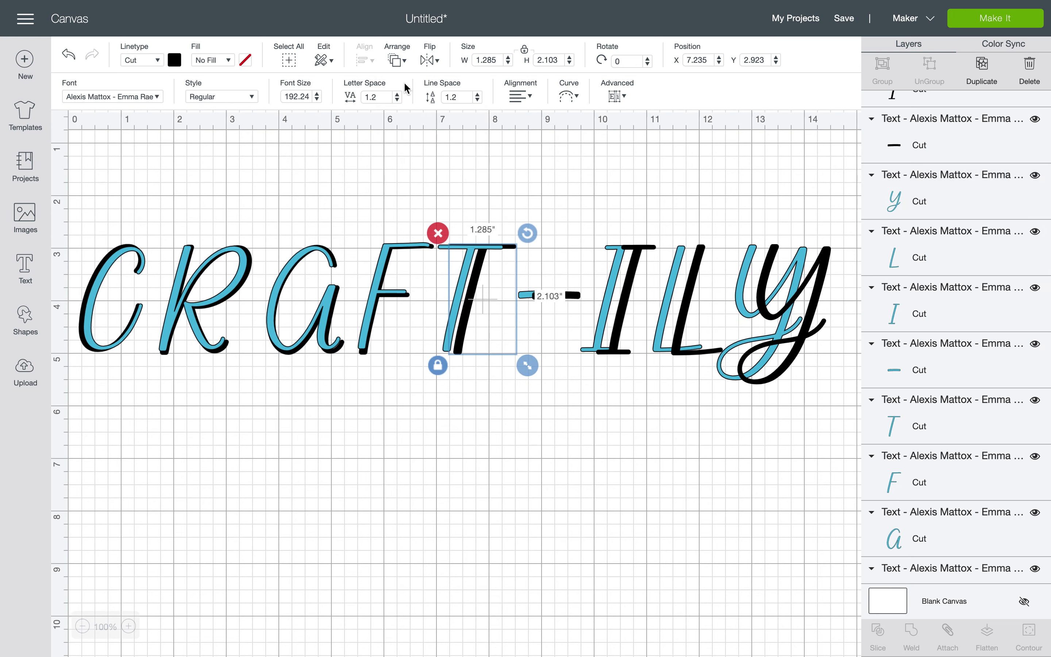
drag(468, 254, 478, 257)
click(542, 310)
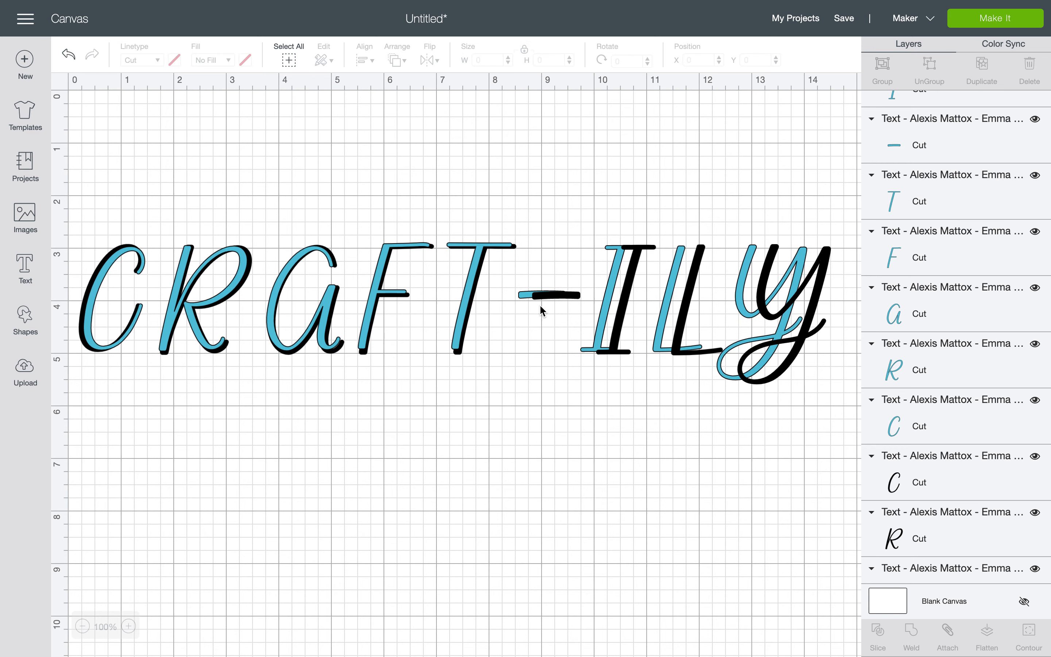
Send the black hyphen to the back and shift the blue hyphen over it, slightly raised.
click(549, 298)
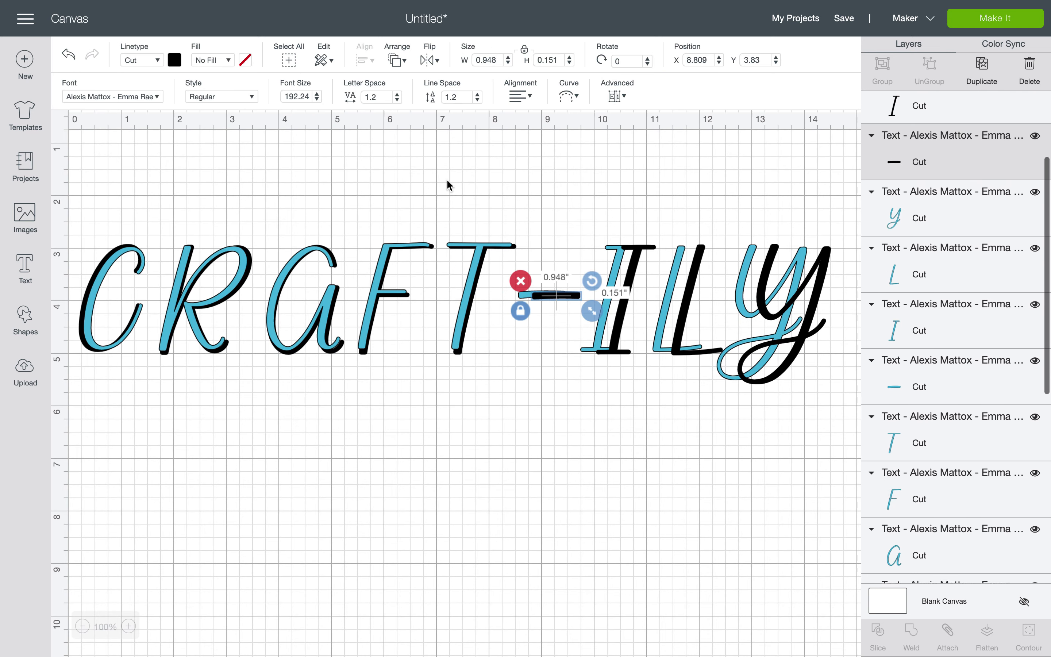
click(400, 68)
click(435, 85)
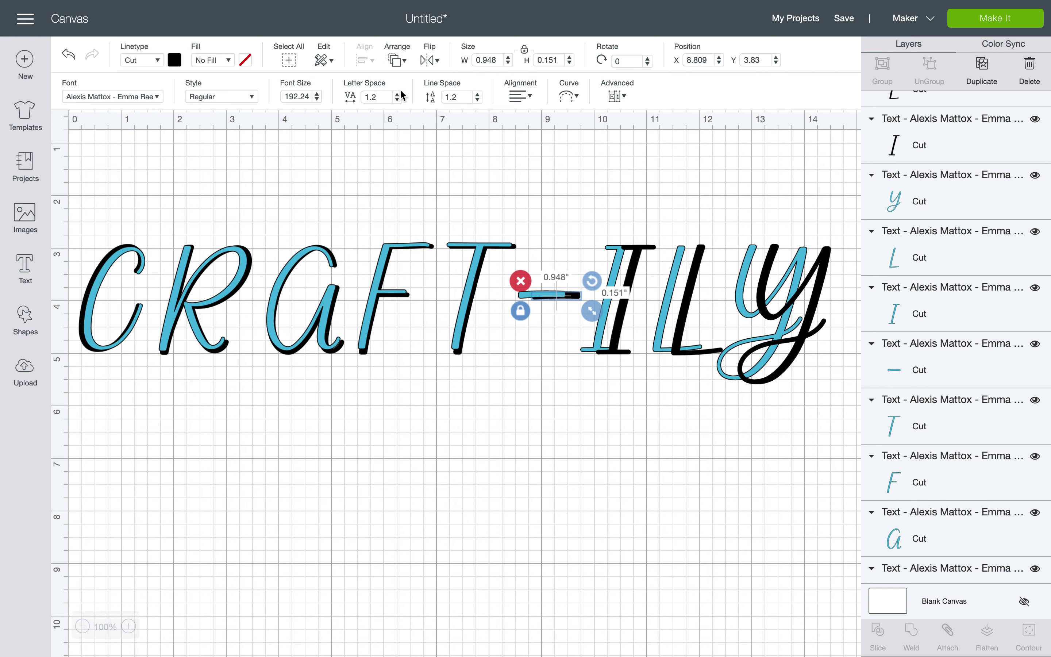
click(542, 296)
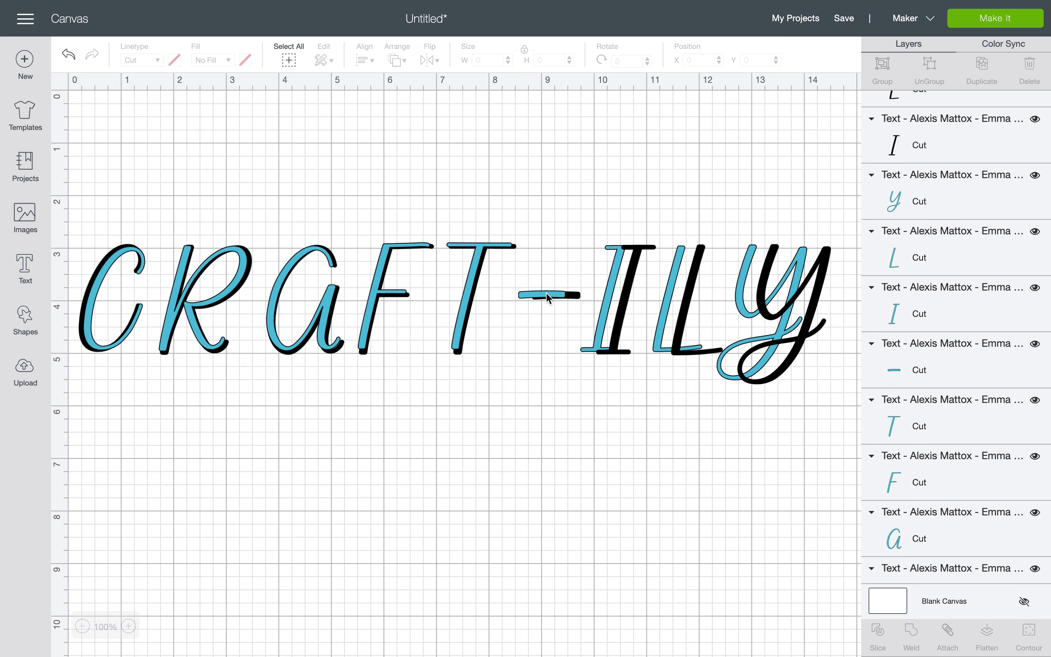
drag(543, 295, 565, 292)
Send the black I to the back and move the blue I over it to about X 9.99, Y 2.93 inches.
click(634, 252)
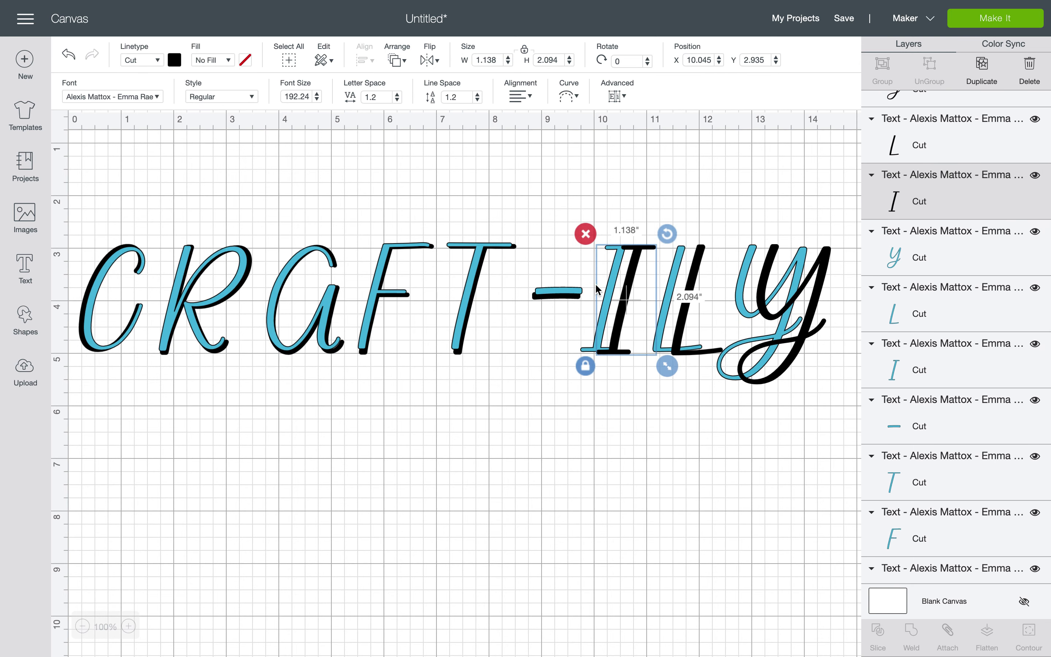
click(398, 60)
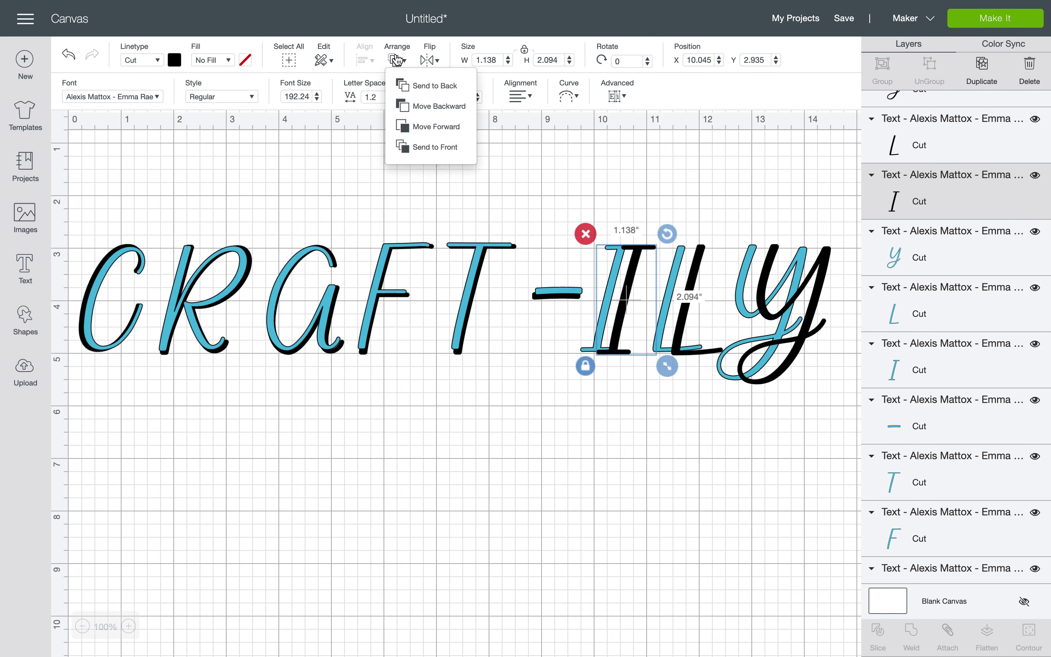
click(424, 86)
drag(628, 253, 640, 251)
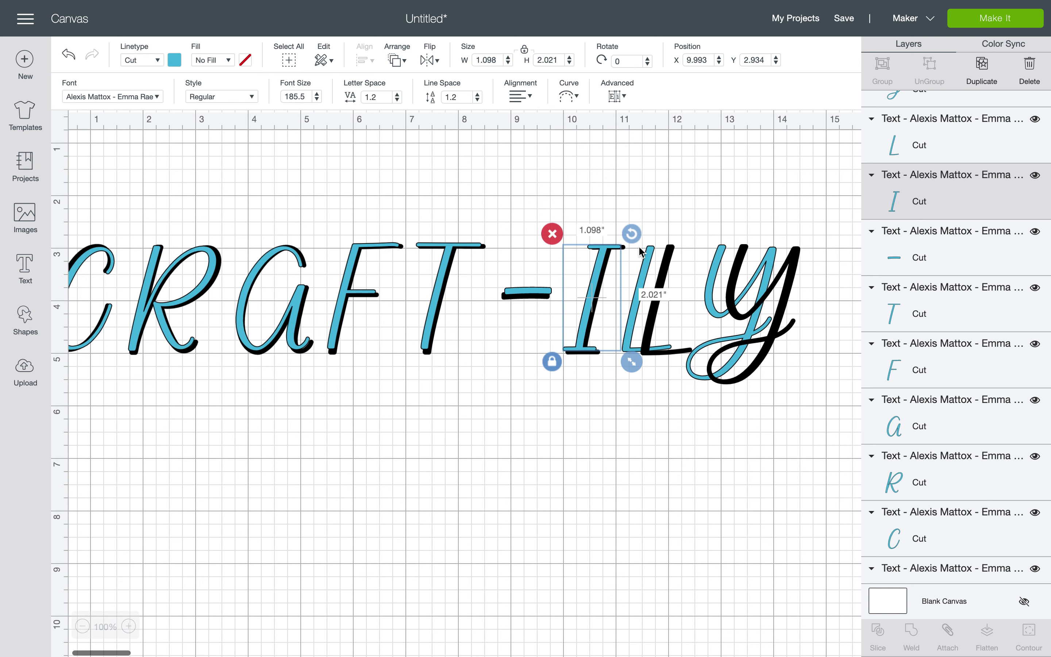
Send the black L to the back and move the blue L over it to about X 11.56, Y 2.96 inches.
click(672, 269)
click(396, 61)
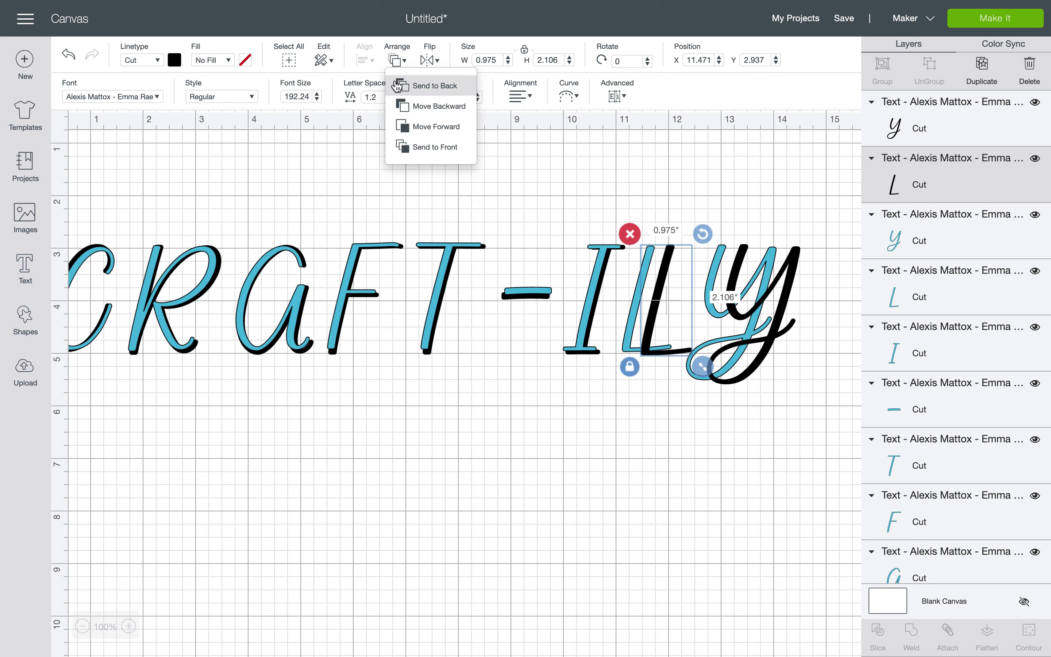
click(397, 86)
drag(646, 265, 669, 265)
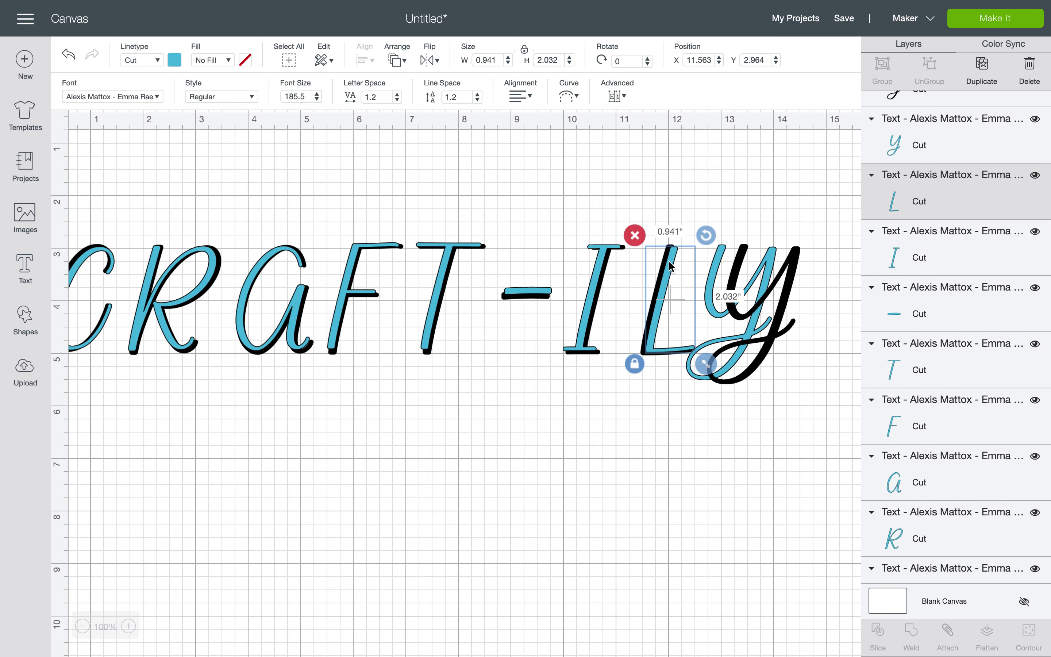
Send the black Y to the back and fine-position the blue Y over it so the black forms a shadow.
click(750, 289)
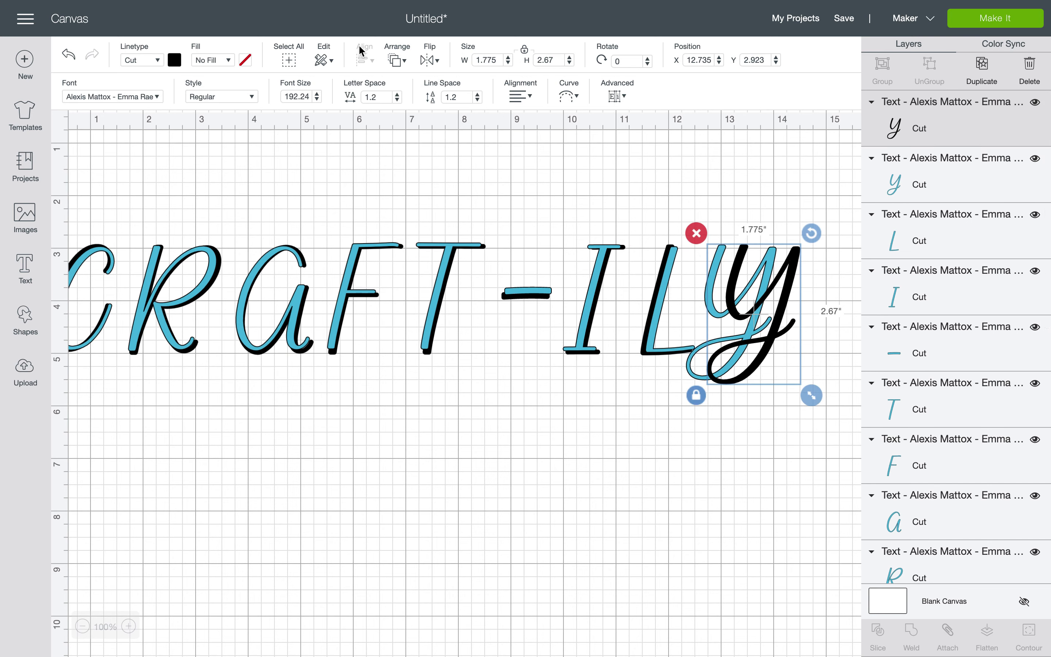
click(405, 61)
click(430, 85)
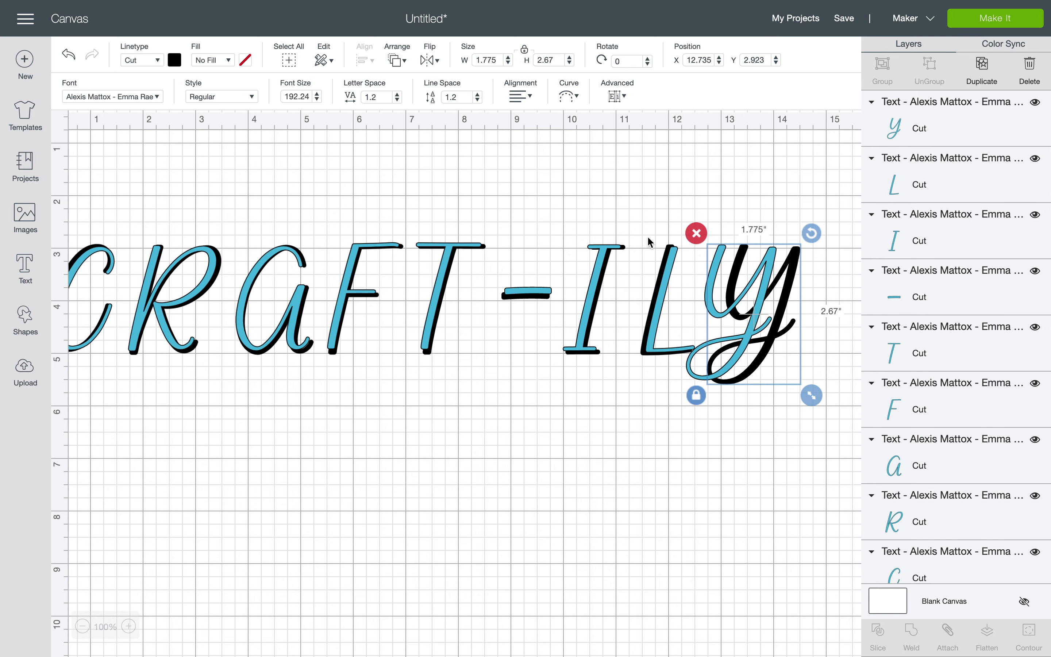
drag(750, 286, 772, 286)
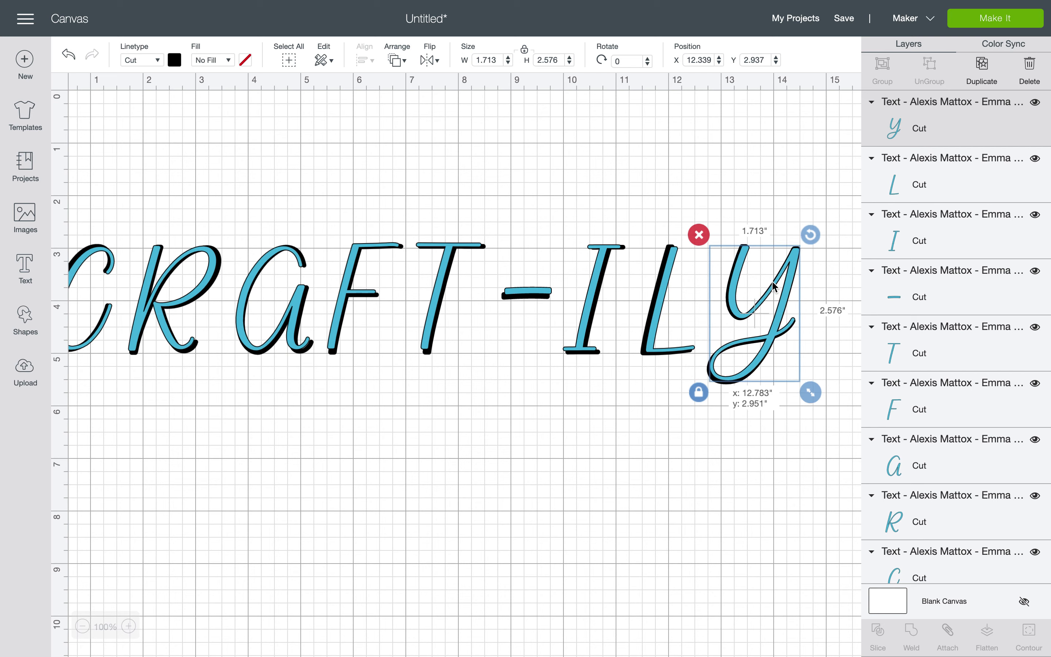
drag(773, 283, 773, 283)
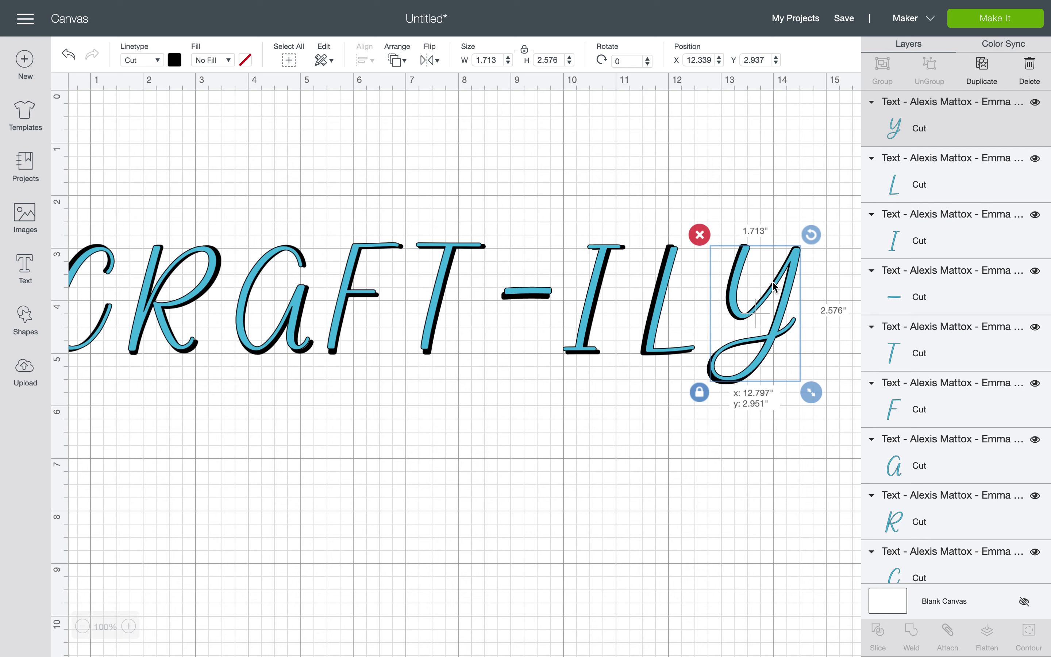
drag(773, 285, 770, 283)
click(762, 219)
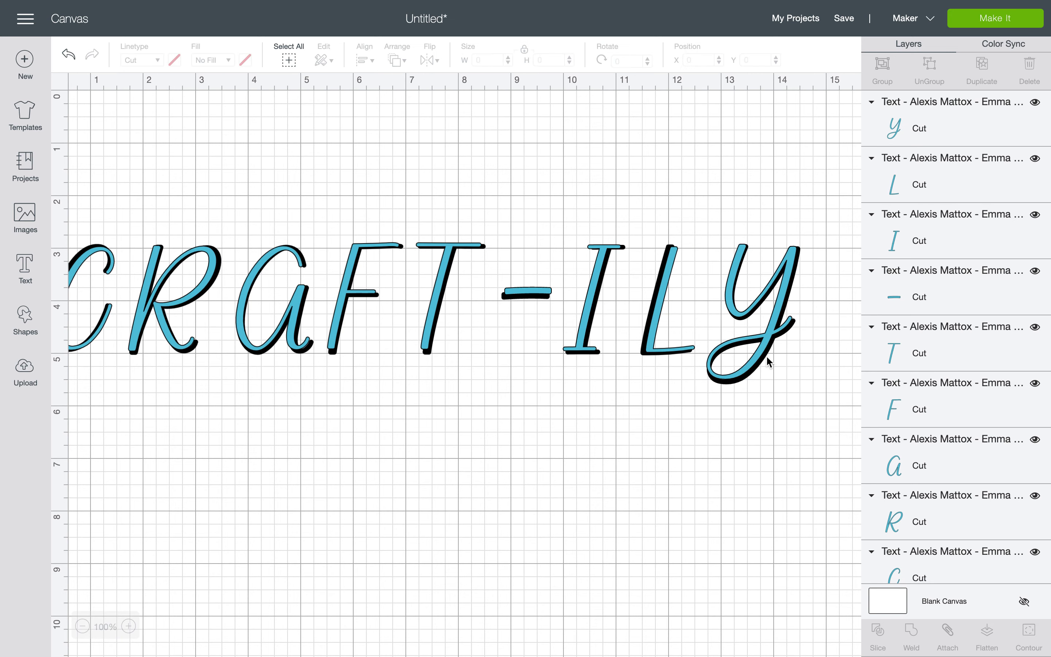
Nudge the blue L over its black shadow to about X 11.54, Y 2.95 inches.
scroll(582, 429, left, 2)
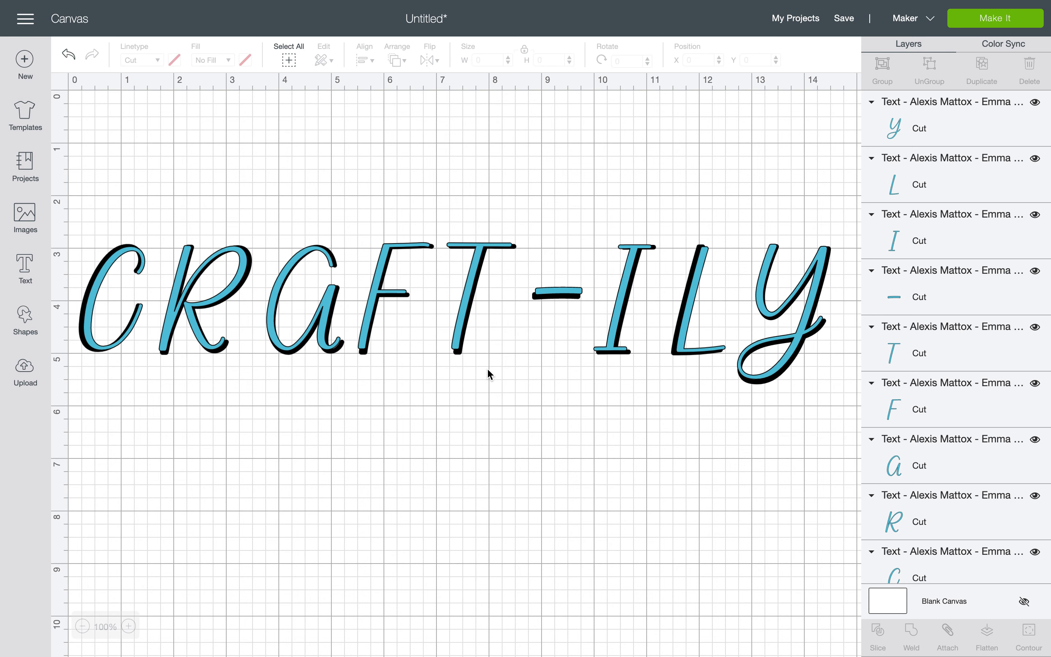
scroll(887, 309, down, 10)
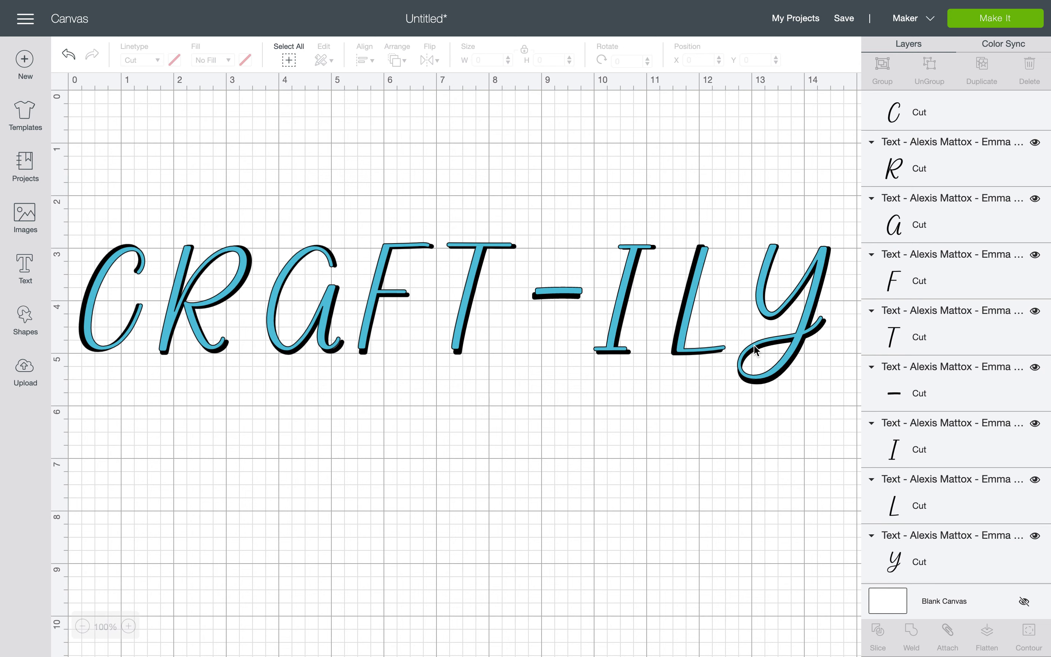
click(704, 349)
drag(704, 348, 703, 347)
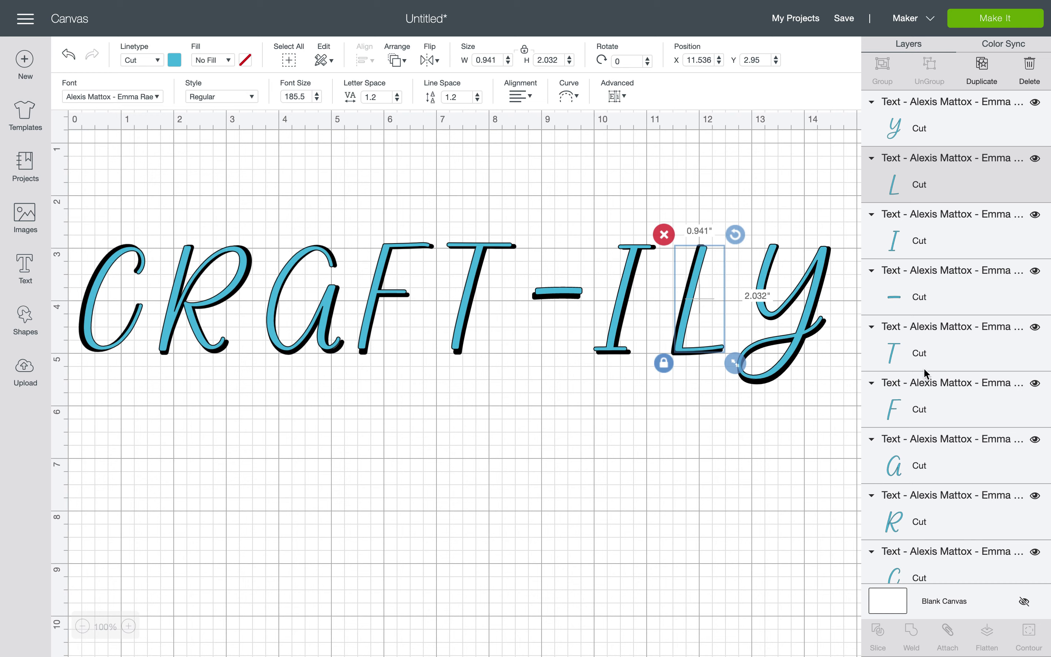
Select all the black CRAFT-ILY characters, including the hyphen, and duplicate them.
scroll(923, 367, down, 10)
scroll(924, 376, up, 2)
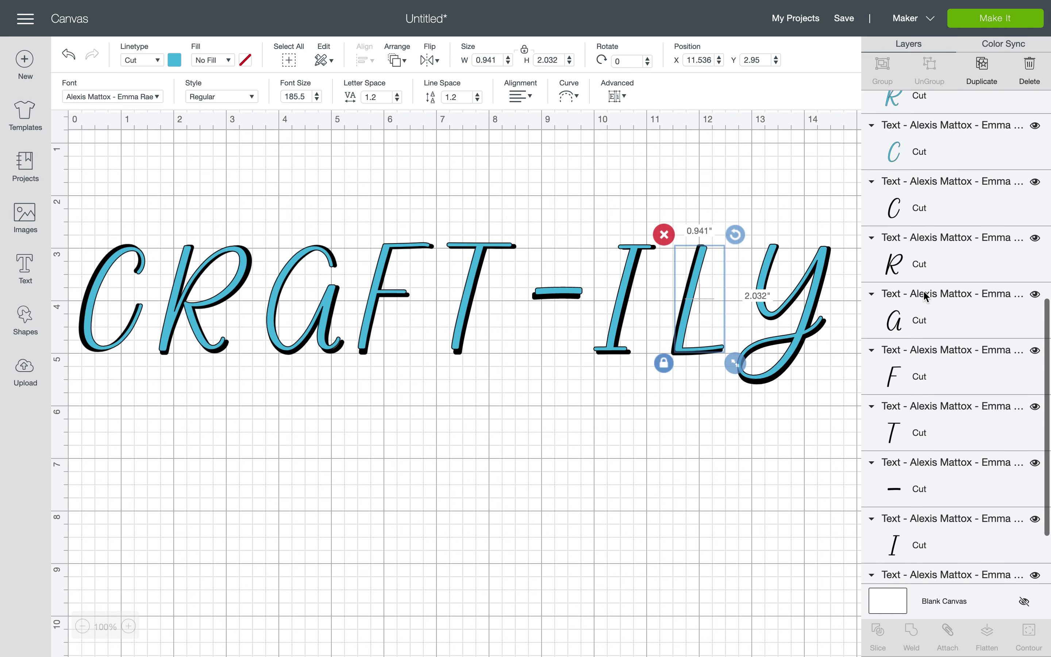
click(940, 223)
shift+click(942, 251)
shift+click(936, 305)
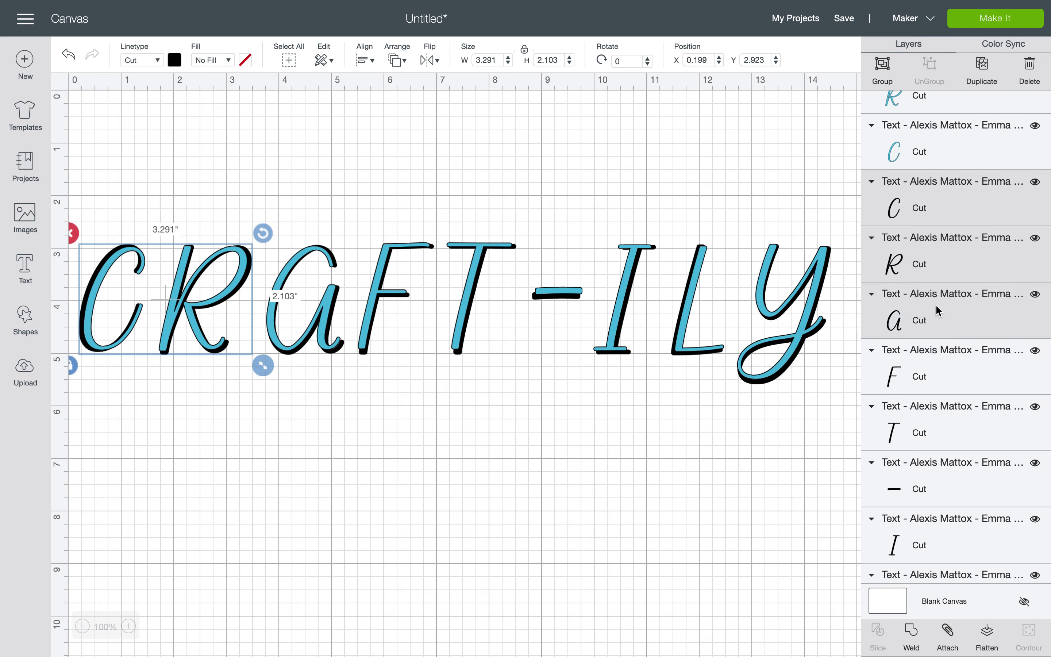
shift+click(937, 349)
shift+click(943, 404)
shift+click(934, 488)
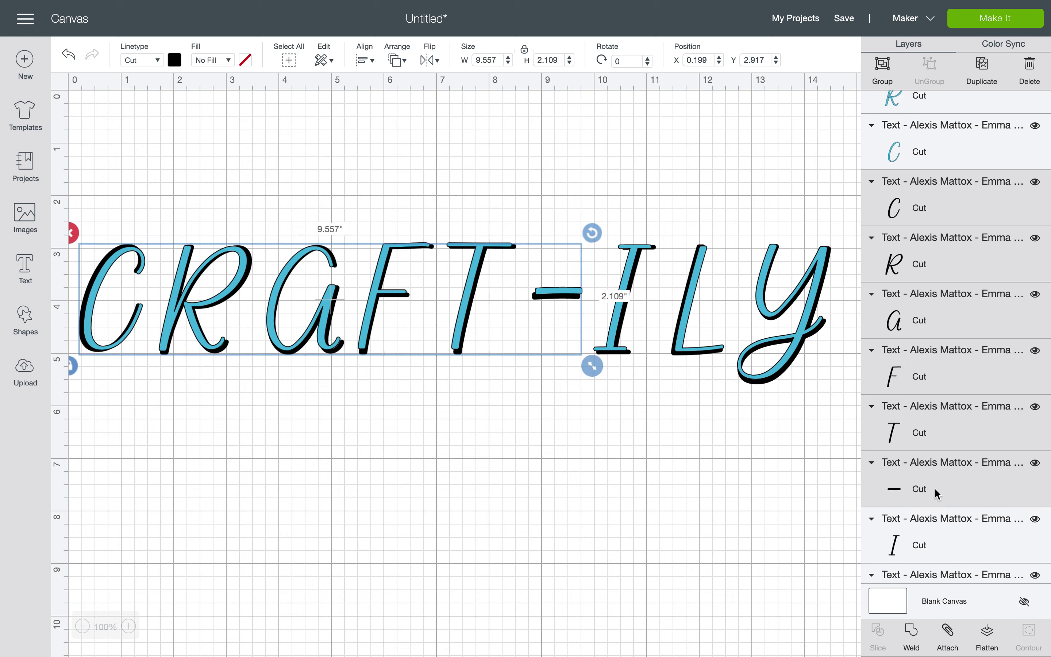
shift+click(934, 541)
scroll(934, 543, down, 3)
shift+click(941, 499)
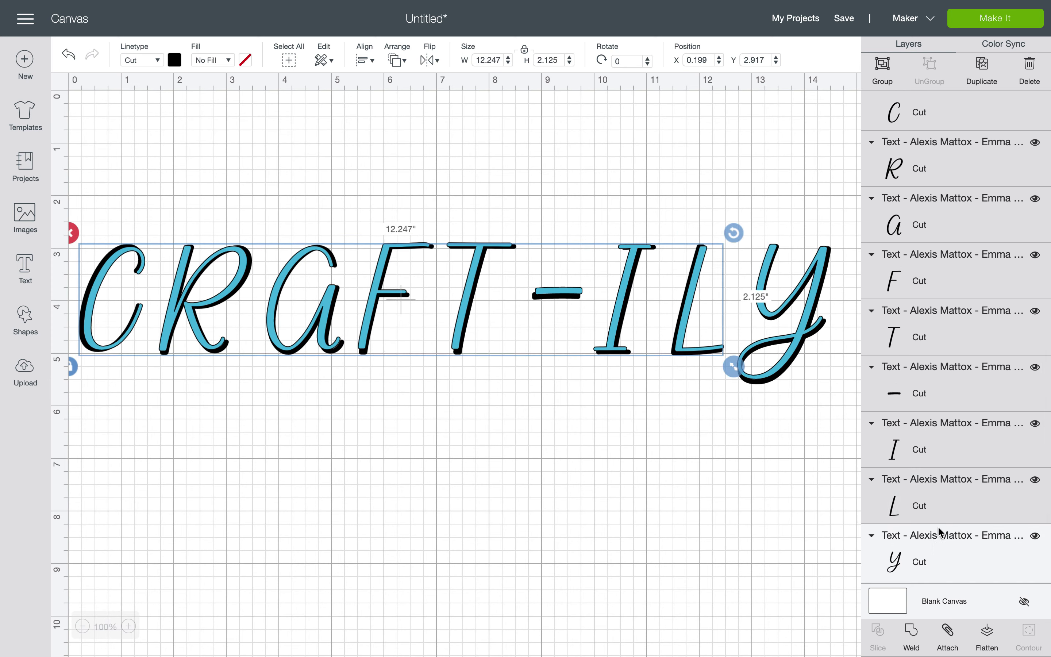
shift+click(935, 540)
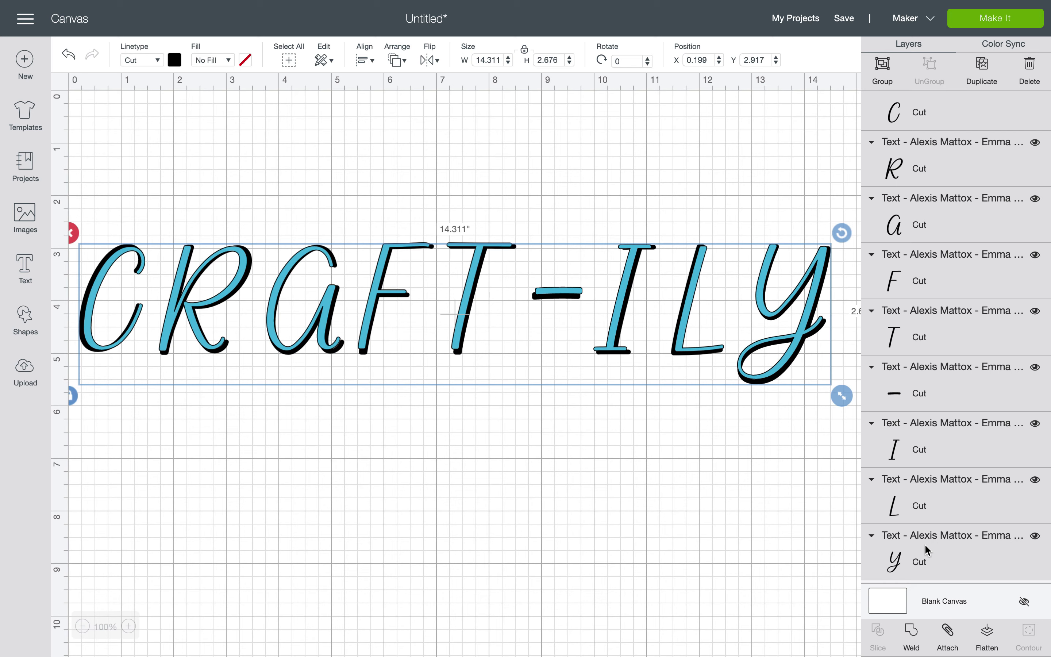
click(982, 83)
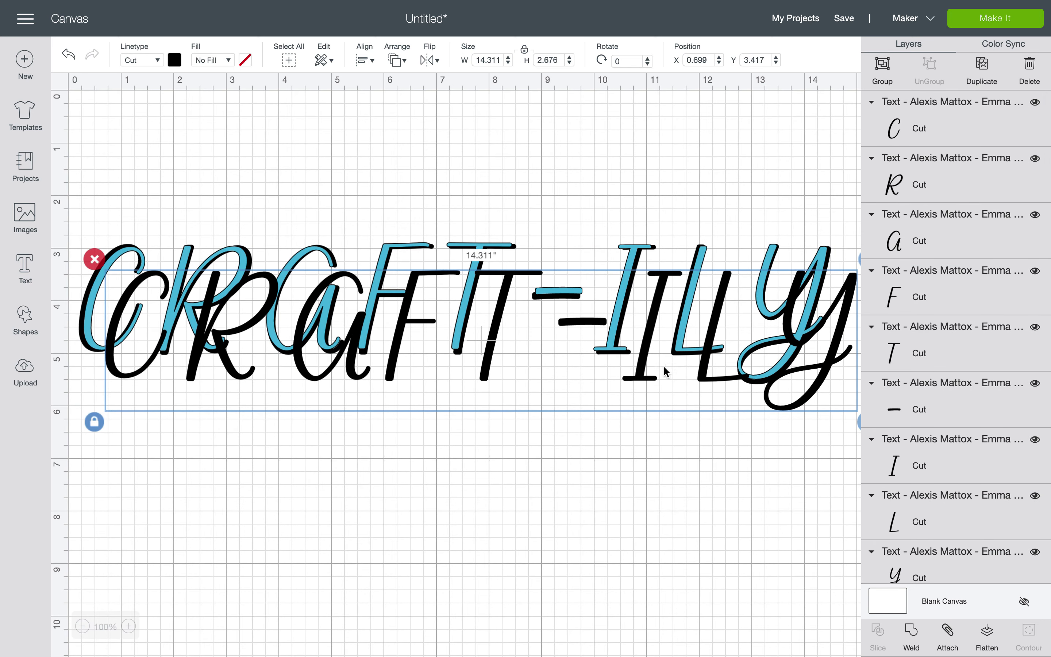
click(259, 219)
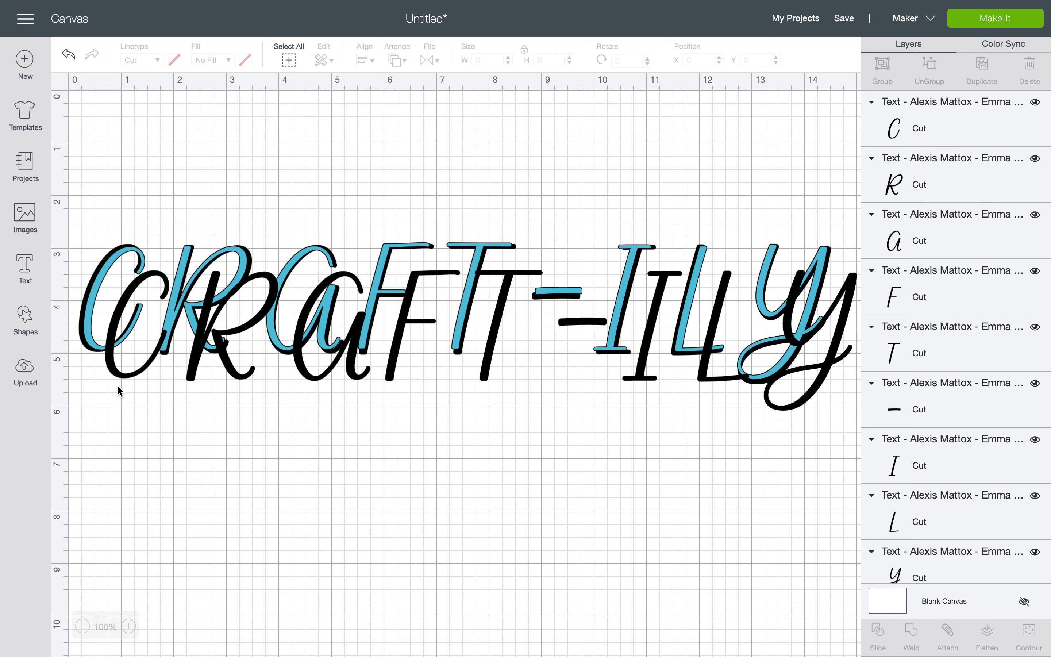
Move the duplicated black C to about X 0.13, Y 2.88 inches and send it to the back to thicken the shadow.
click(128, 375)
drag(129, 379, 98, 349)
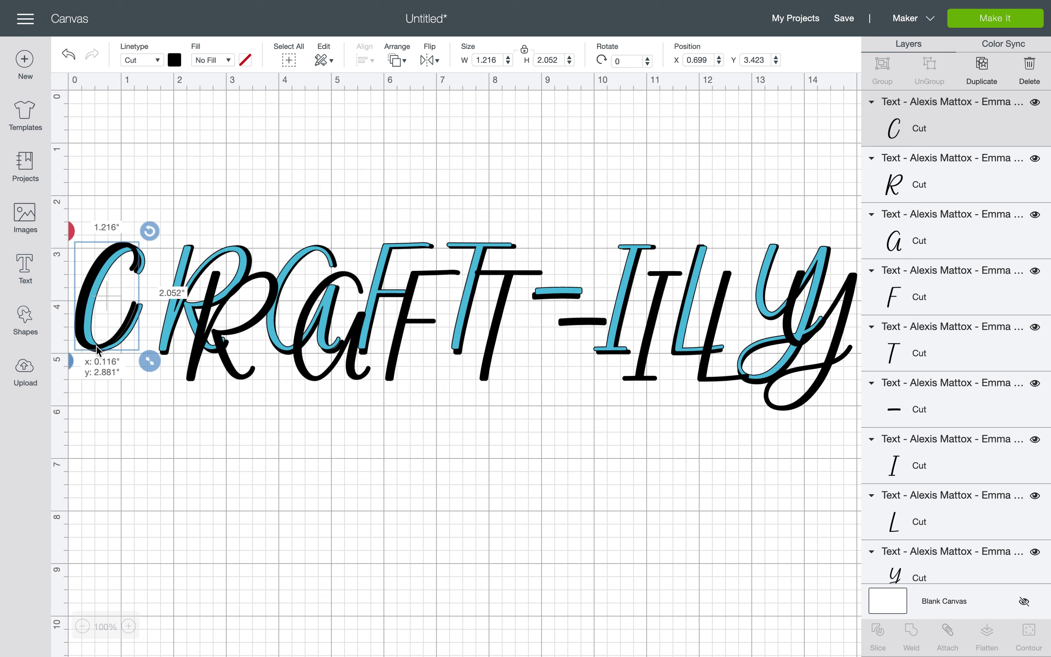
drag(98, 349, 100, 351)
click(396, 61)
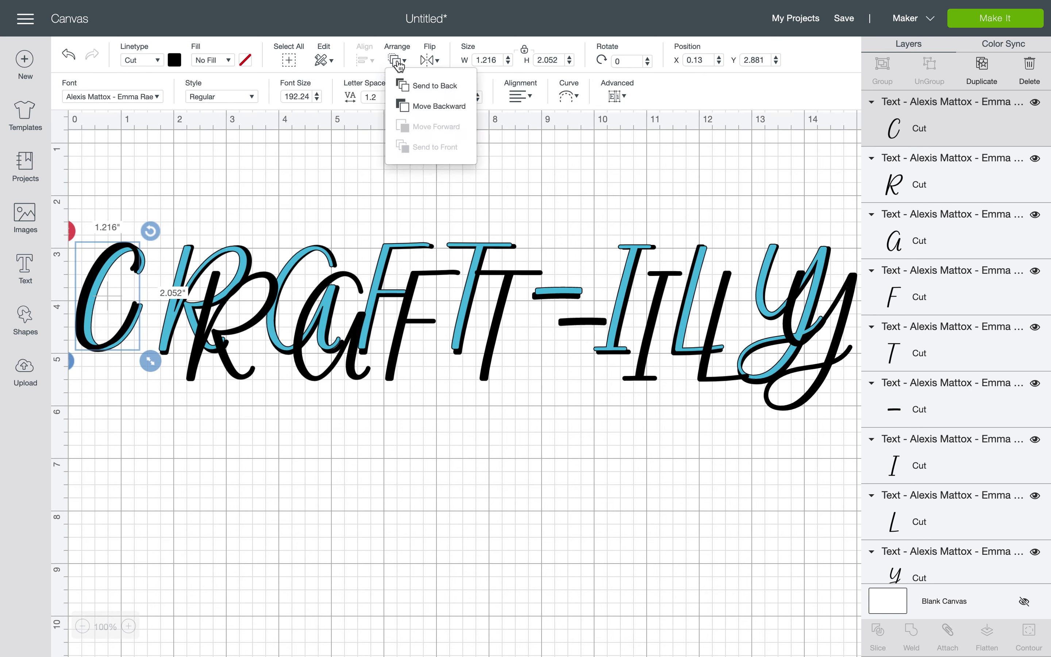
click(401, 81)
click(200, 187)
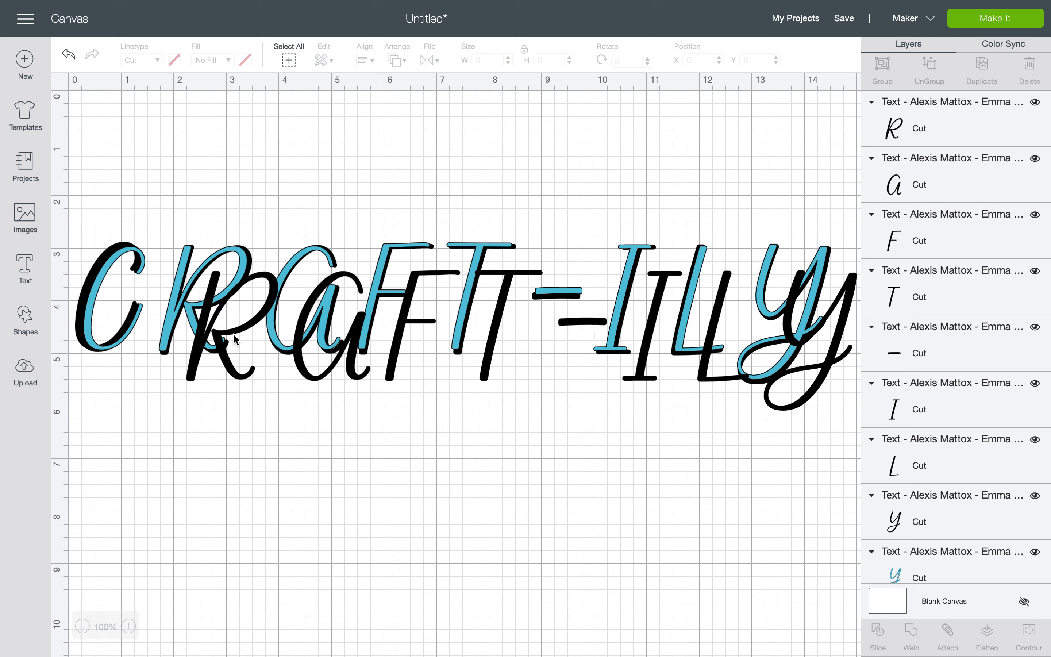
Move the duplicated black R to about X 1.65, Y 2.92 inches and send it to the back.
drag(234, 336, 202, 306)
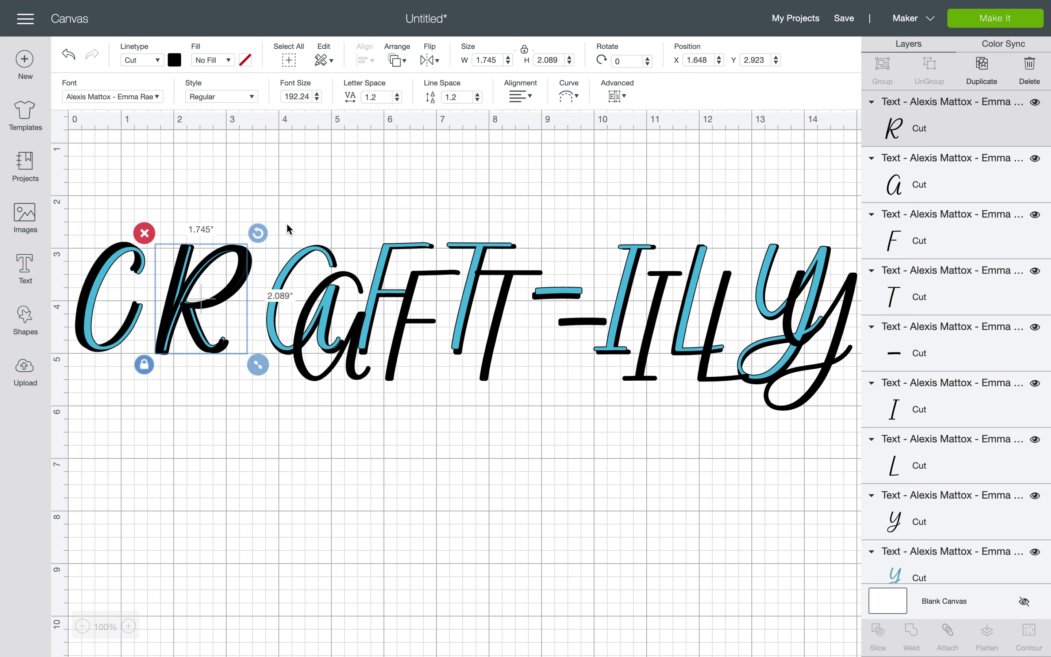
click(396, 60)
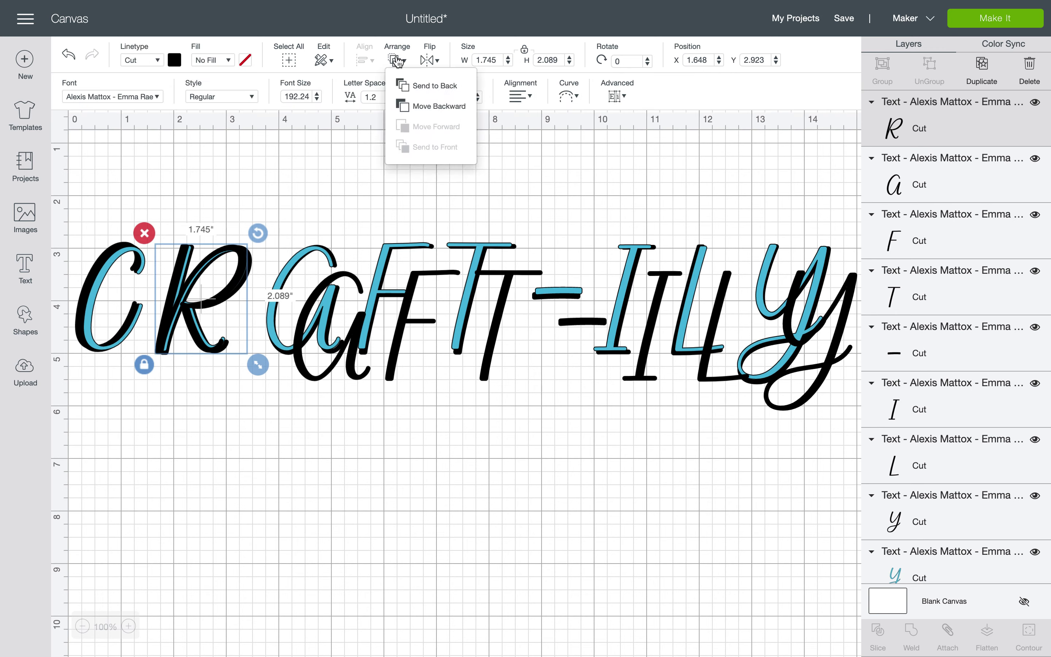
click(430, 86)
click(350, 171)
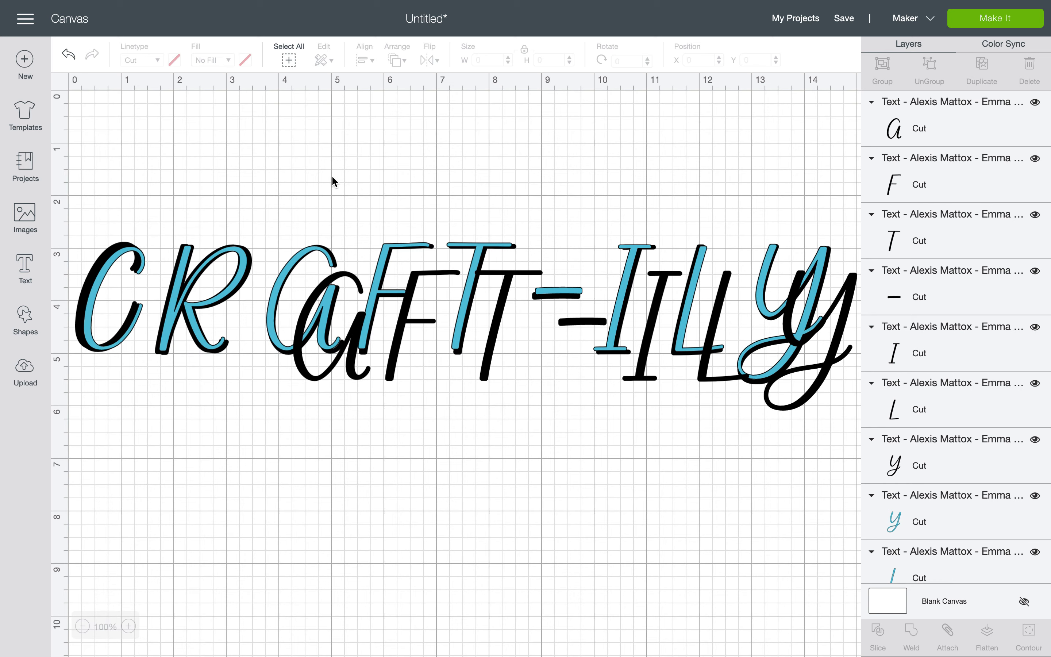
Move the blue R down off its black shadow to about X 1.65, Y 3.35 inches.
click(245, 266)
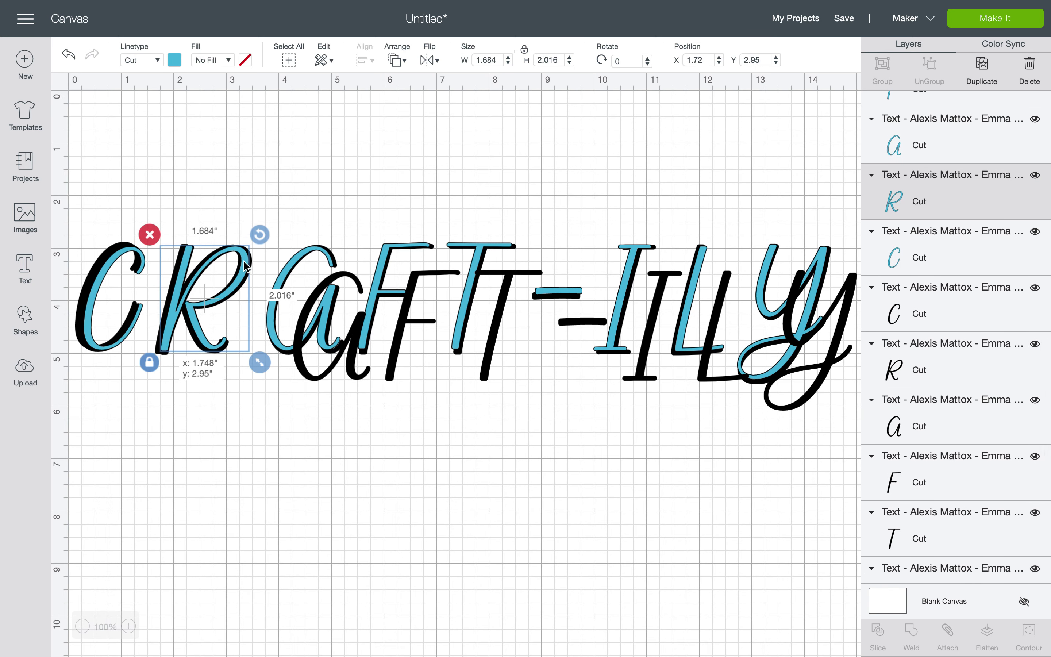
click(300, 214)
click(180, 251)
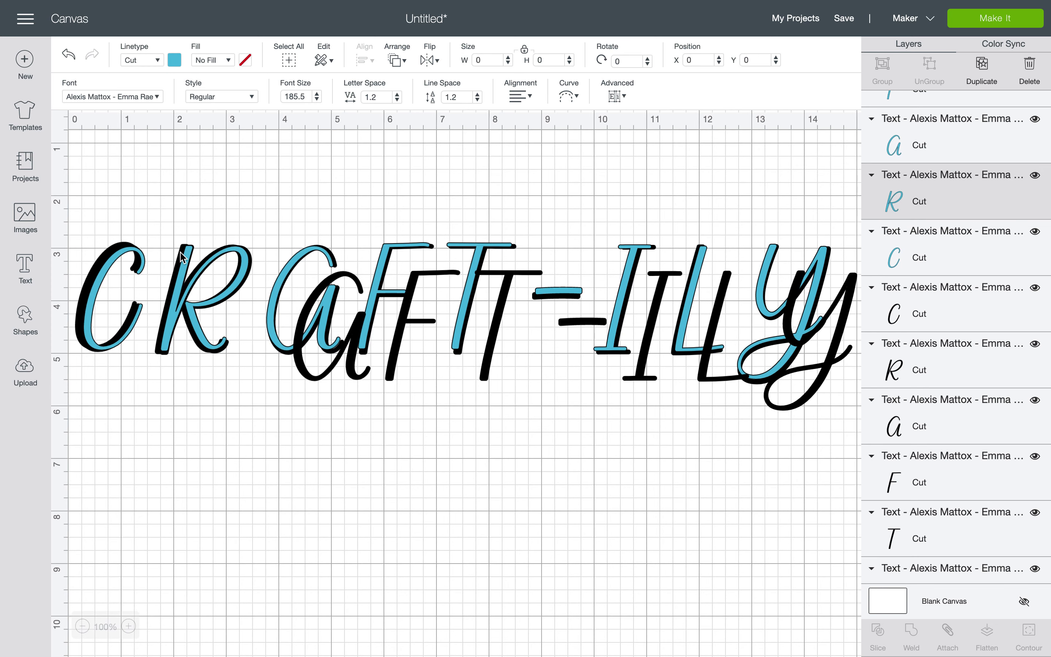
drag(182, 257, 181, 283)
click(186, 233)
click(226, 230)
click(187, 258)
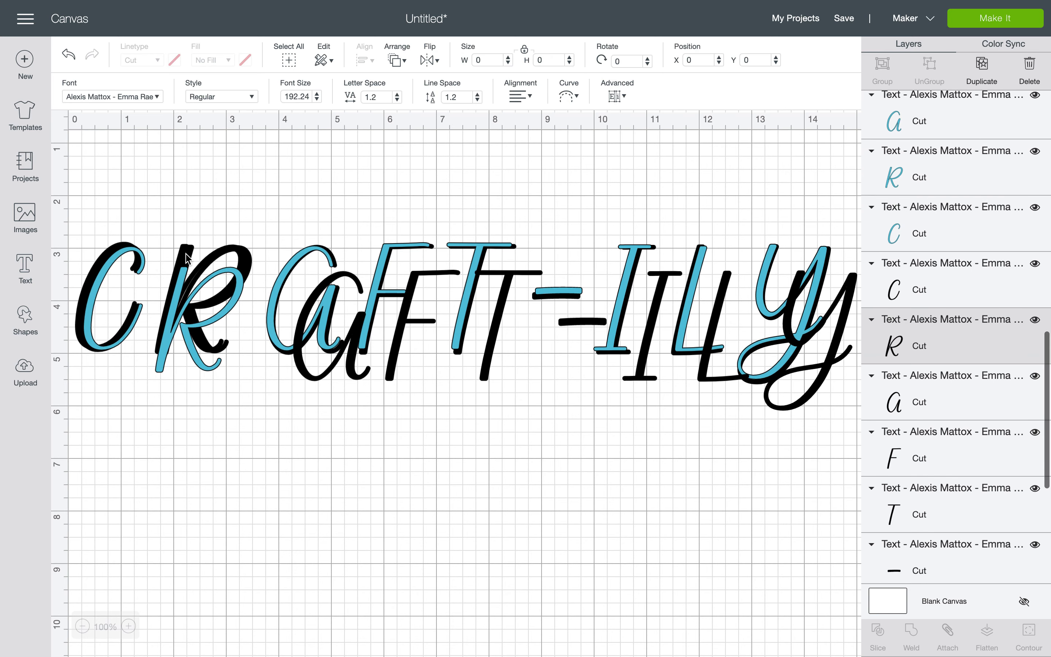
Adjust the black R and move the blue R back over its shadow at about X 1.78, Y 2.96 inches.
click(182, 256)
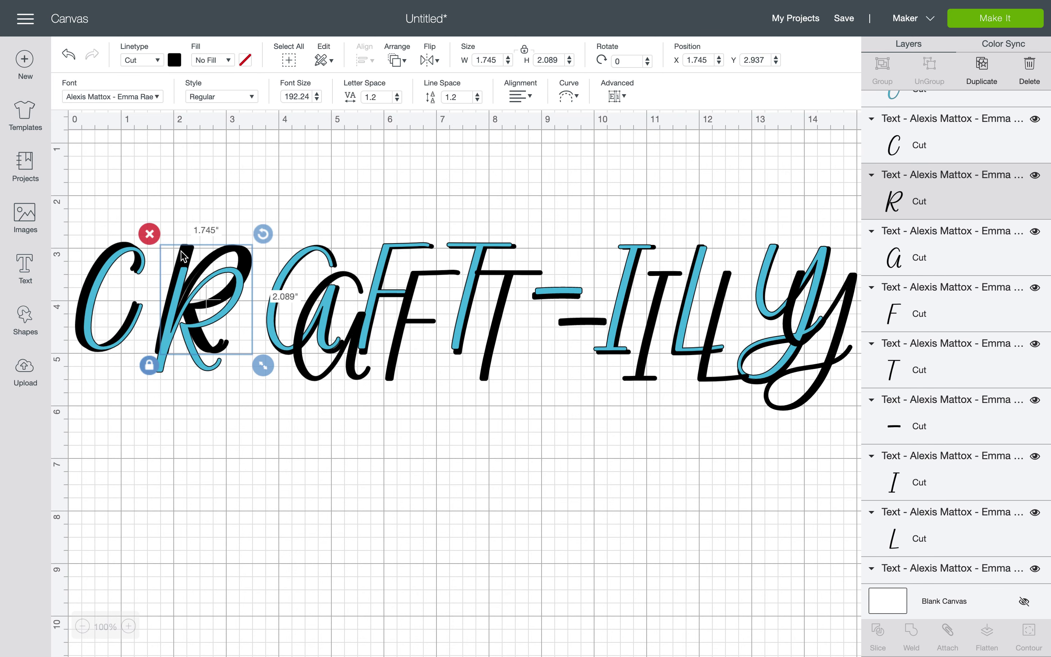
mouse_move(183, 256)
mouse_down()
mouse_move(196, 283)
mouse_move(203, 262)
mouse_up()
click(195, 279)
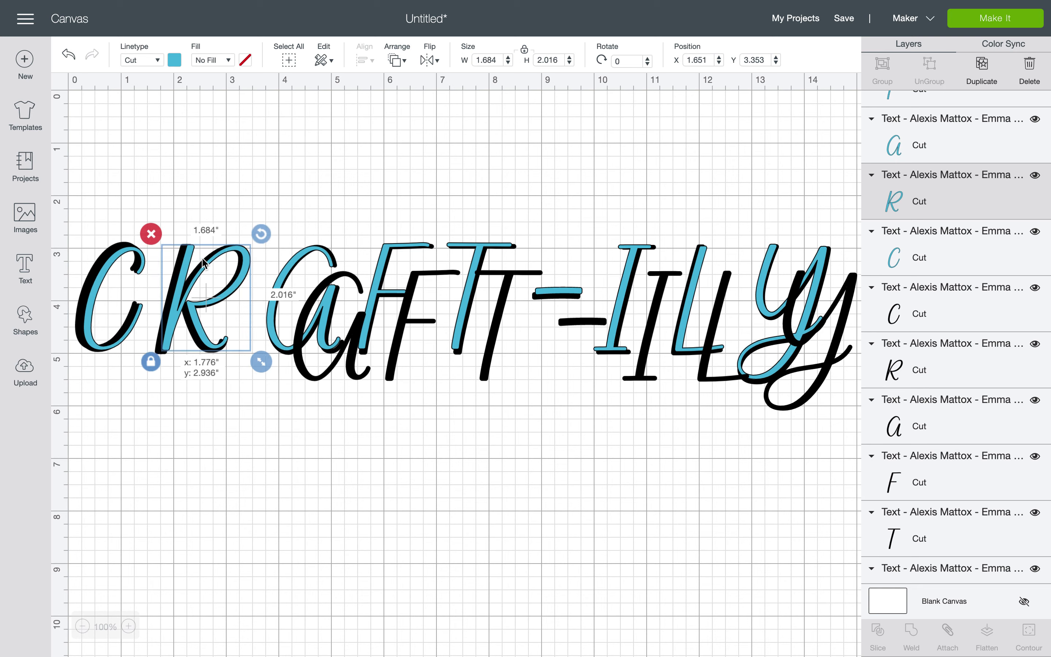
drag(203, 262, 203, 262)
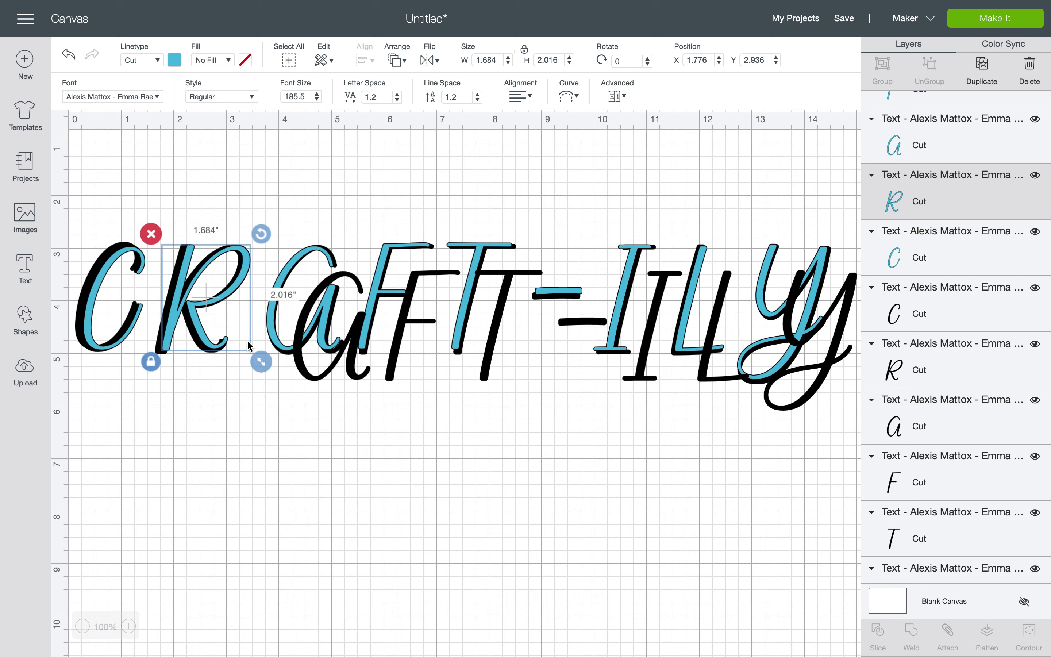
drag(171, 333, 172, 334)
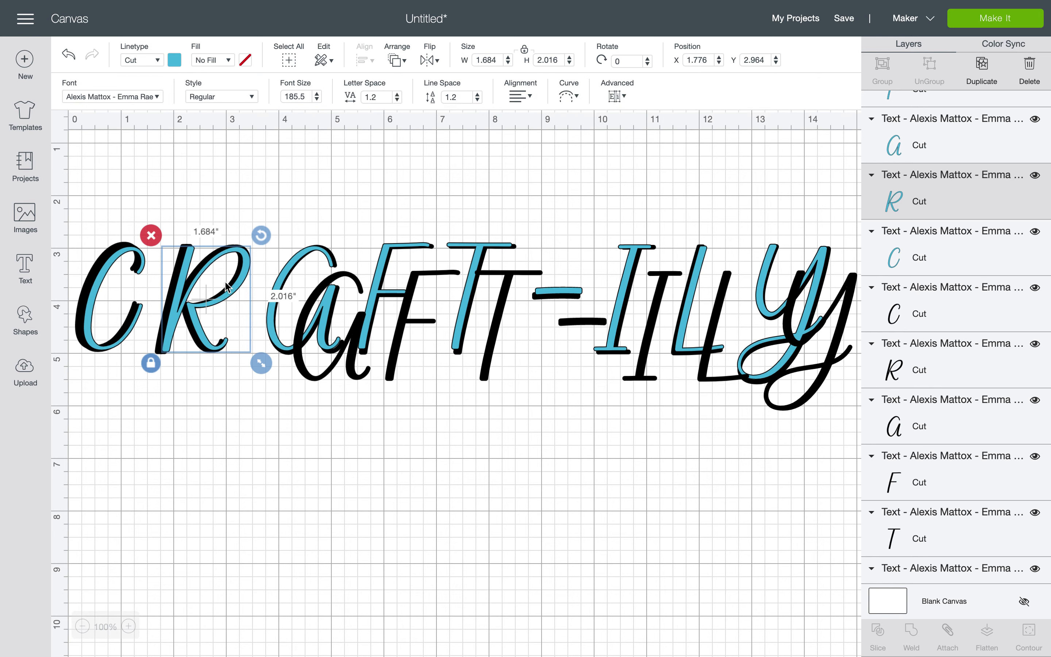
click(286, 222)
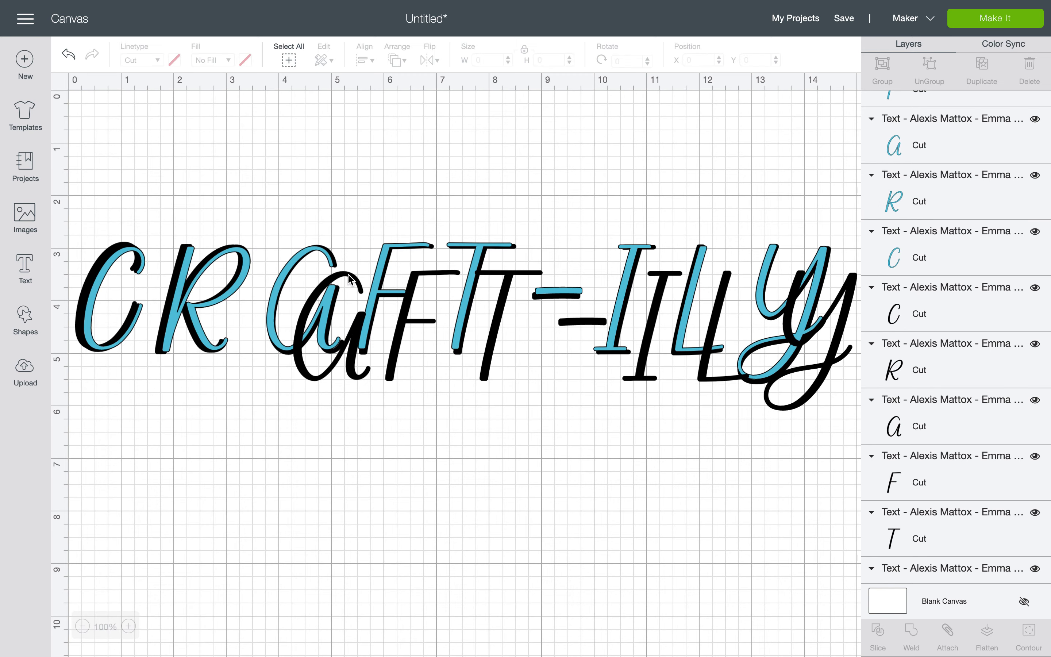
Move the duplicated black A to about X 3.68, Y 2.93 inches and send it to the back.
drag(348, 278, 319, 252)
click(367, 203)
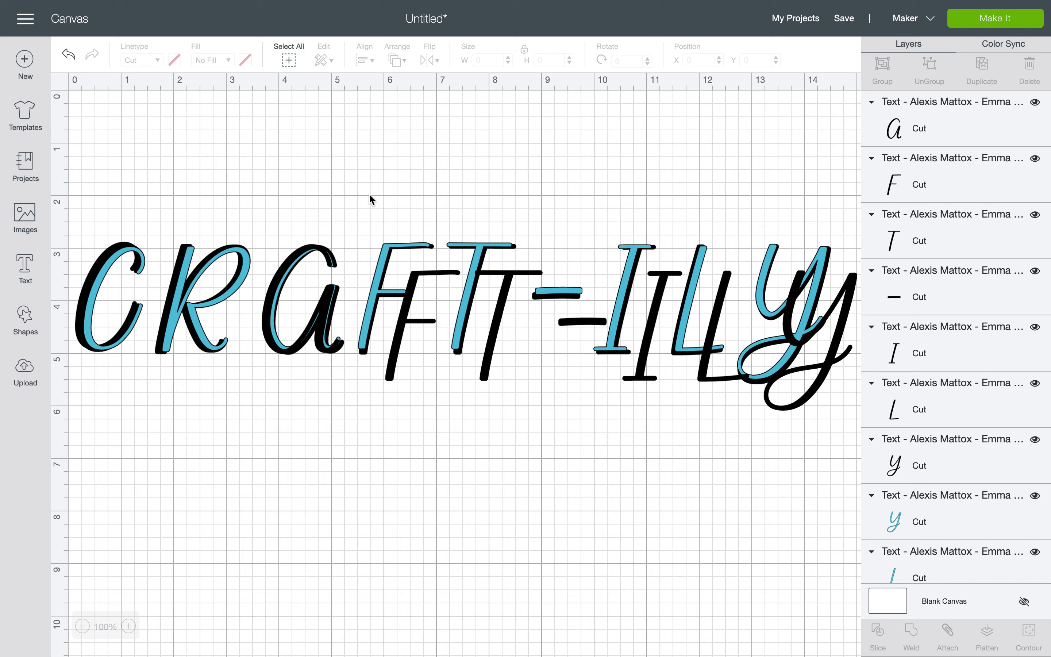
click(323, 251)
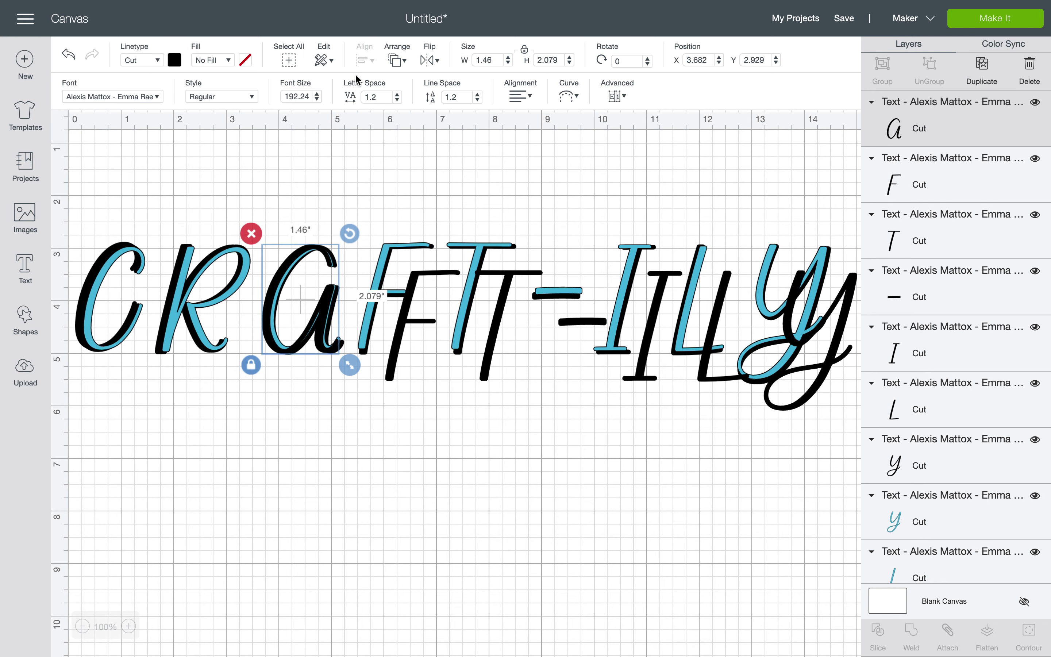
click(398, 59)
click(400, 86)
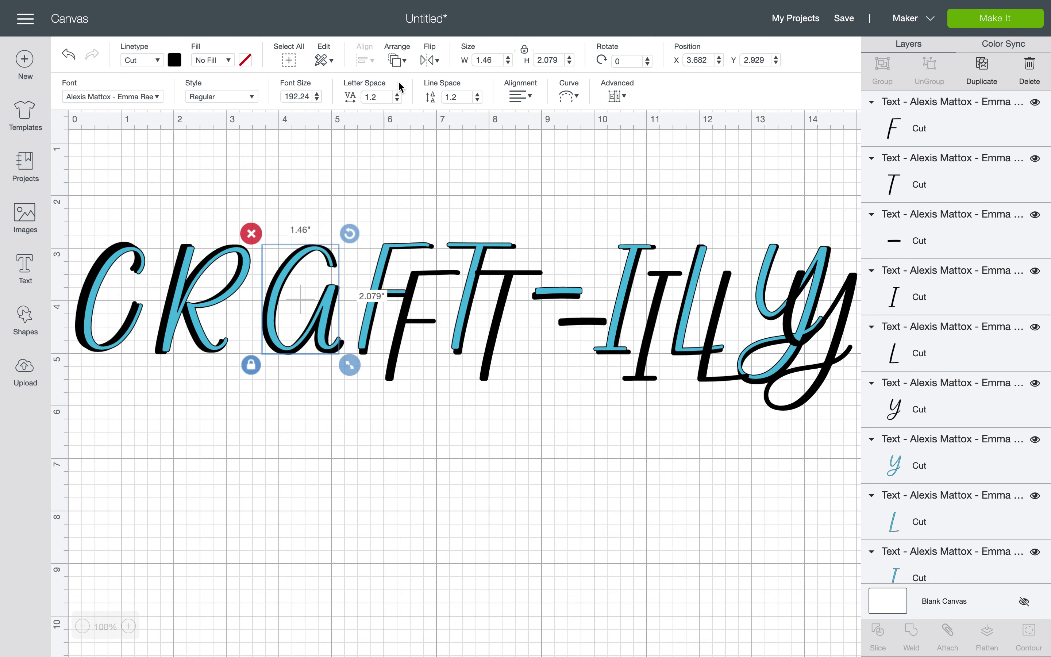
click(340, 171)
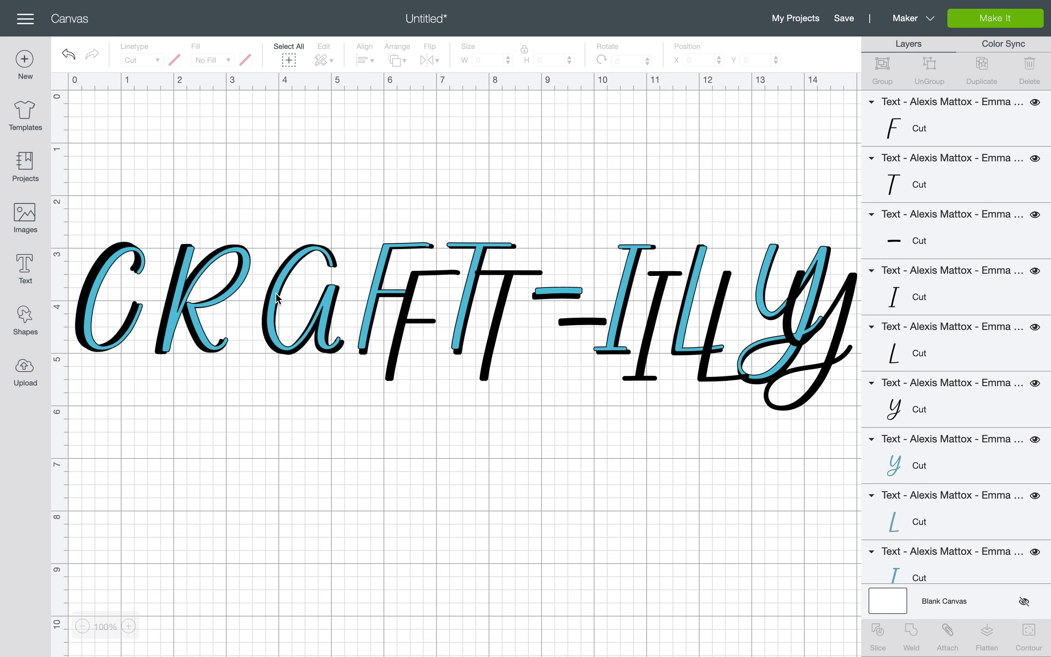
Nudge the blue A over its black shadow to about X 3.79, Y 2.96 inches.
click(277, 296)
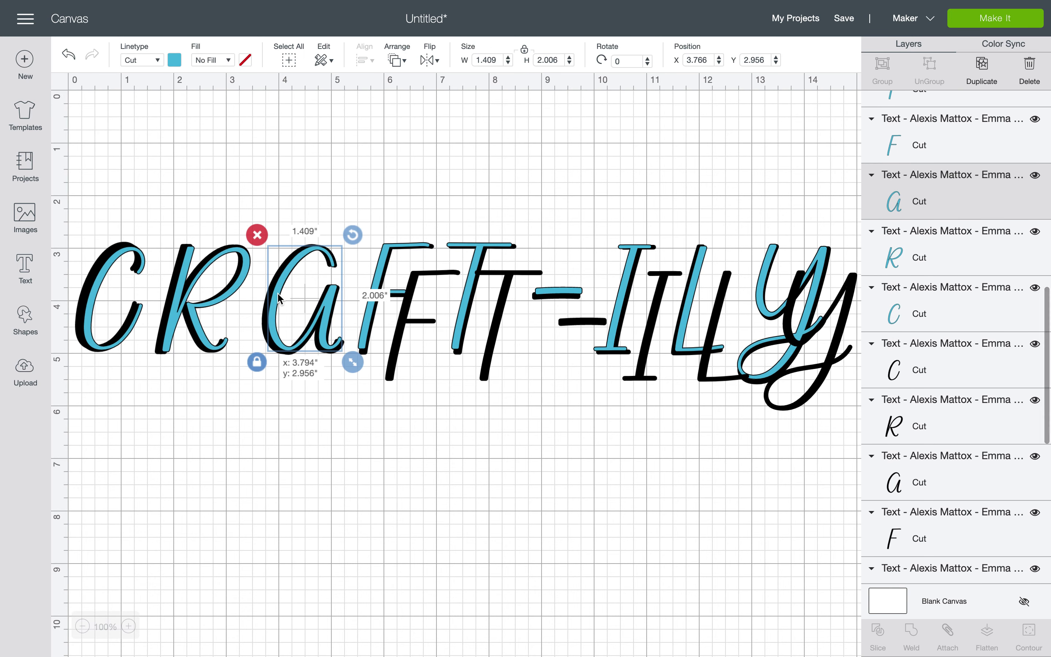
drag(277, 292, 279, 292)
click(402, 208)
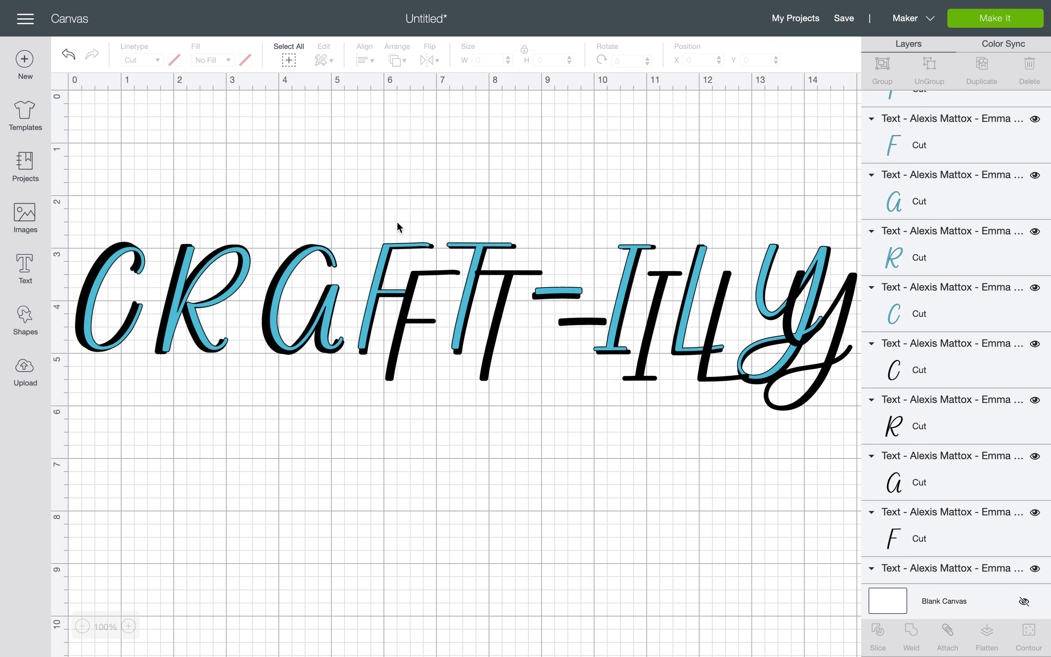
Move the duplicated black F to about X 5.43, Y 2.81 inches and send it to the back.
click(433, 274)
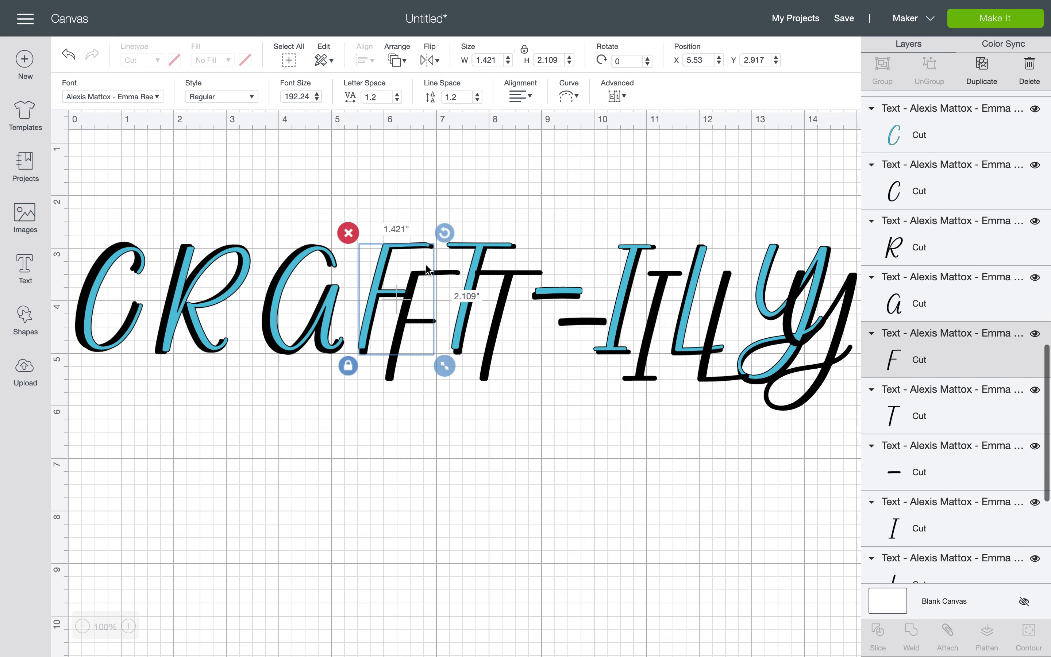
drag(433, 274, 424, 270)
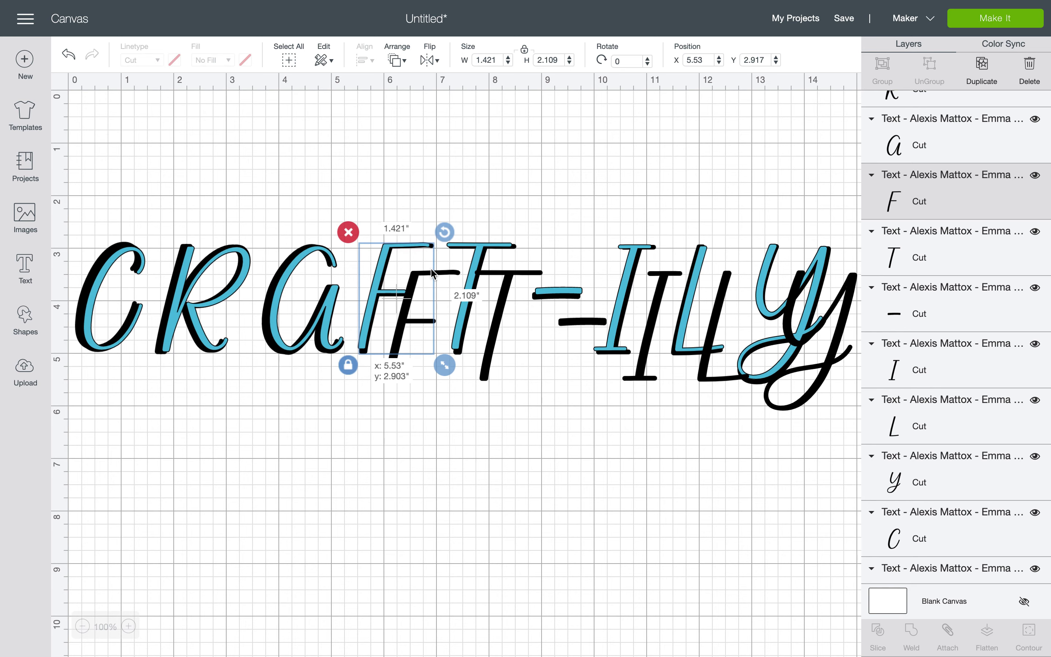
click(442, 274)
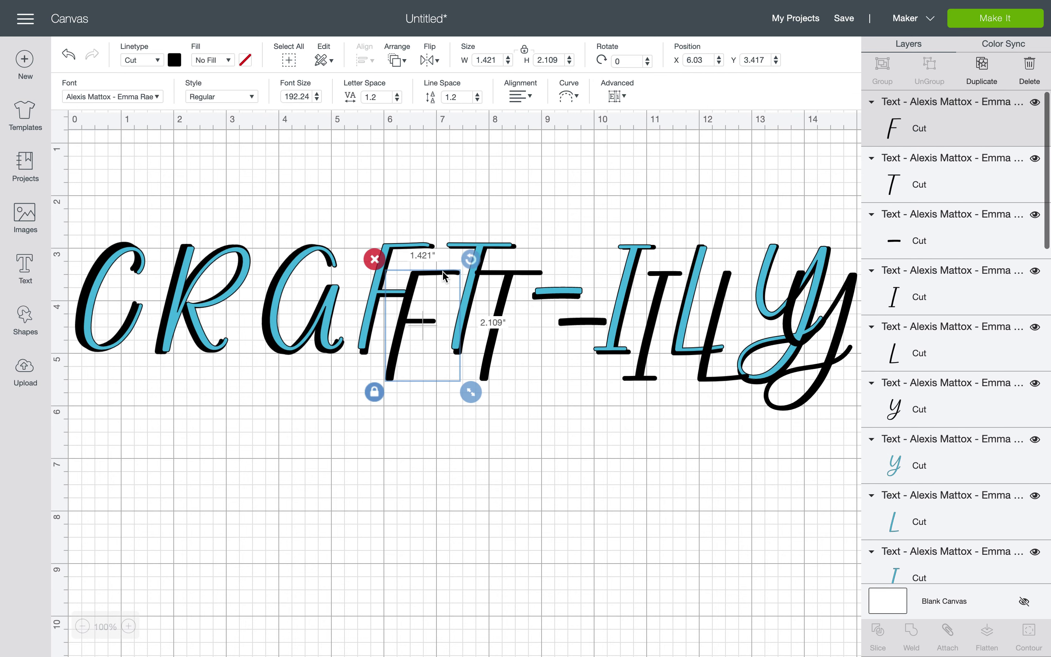
drag(443, 274, 412, 239)
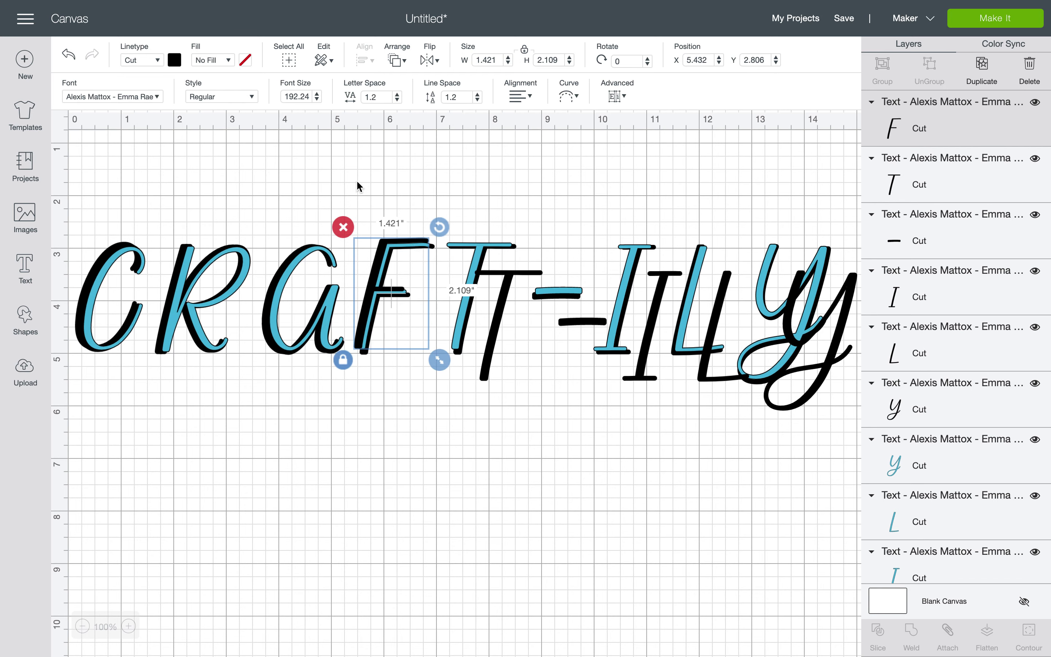
click(397, 60)
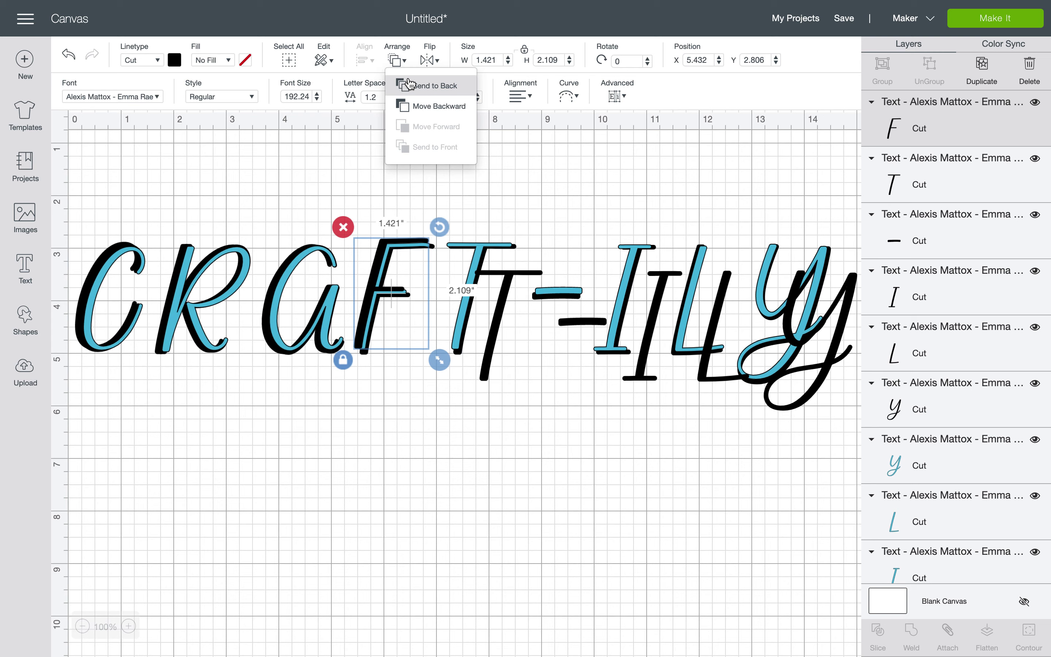
click(408, 84)
click(399, 197)
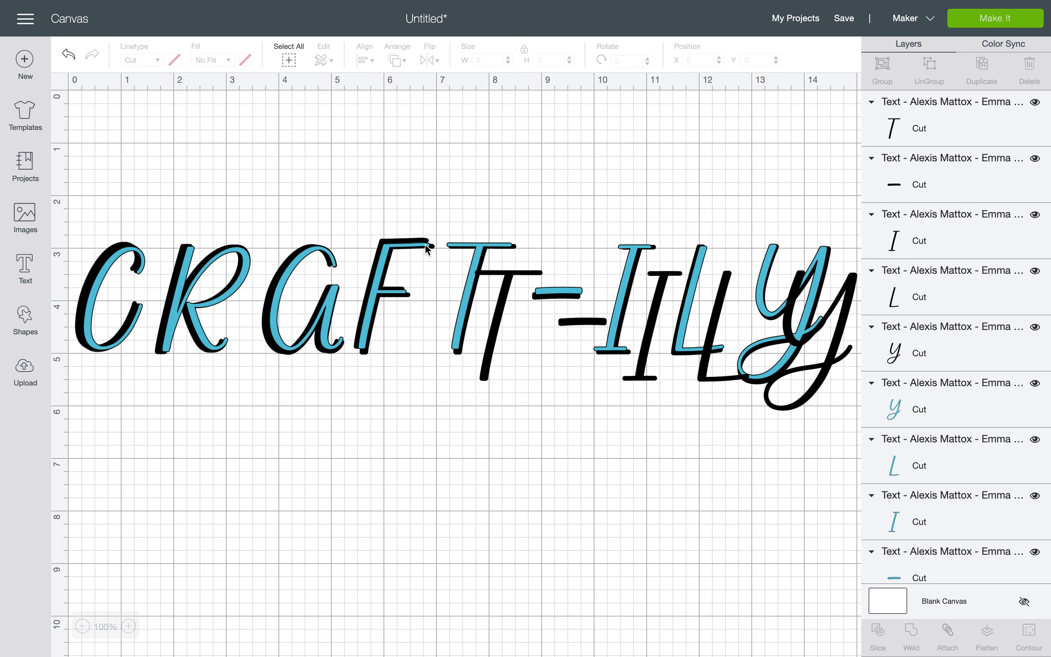
Move the blue F down clear of its black shadows to about X 5.44, Y 5.38 inches.
click(427, 248)
drag(404, 276, 401, 370)
drag(370, 306, 364, 335)
click(359, 340)
click(381, 404)
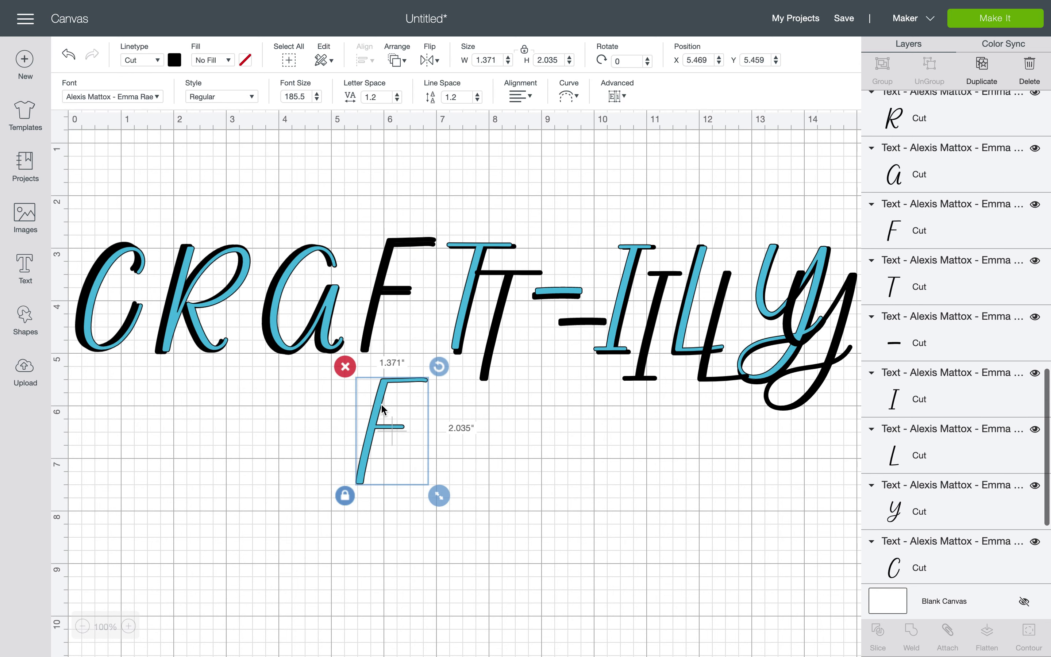
drag(381, 403, 380, 412)
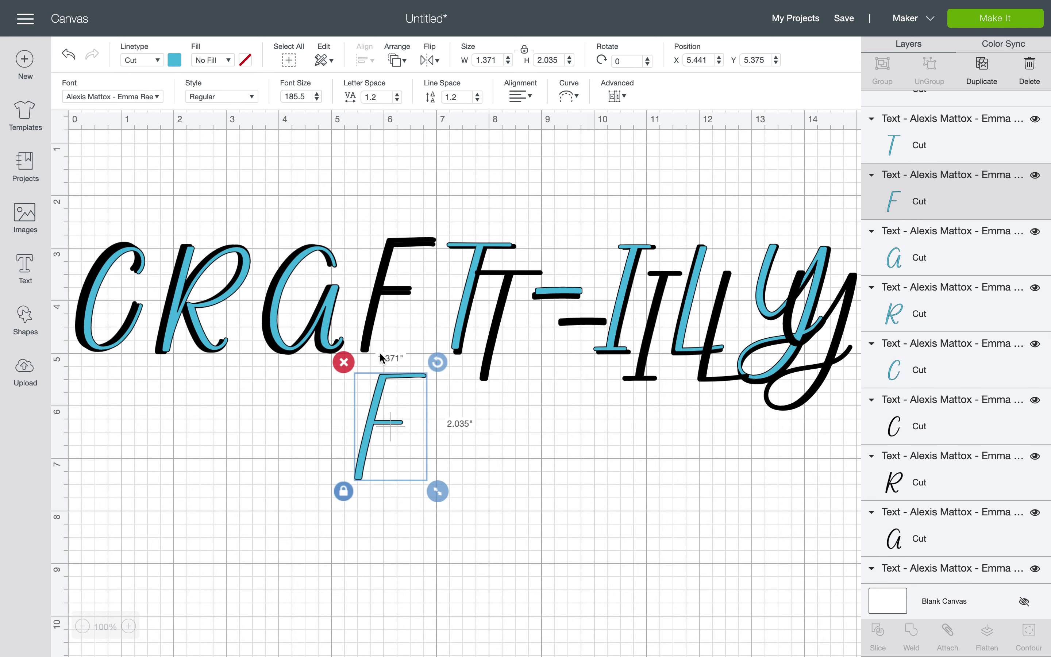
Reposition the two overlapping black Fs at about X 5.61, Y 2.88 and X 5.57, Y 2.79 inches.
click(377, 300)
drag(377, 300, 380, 300)
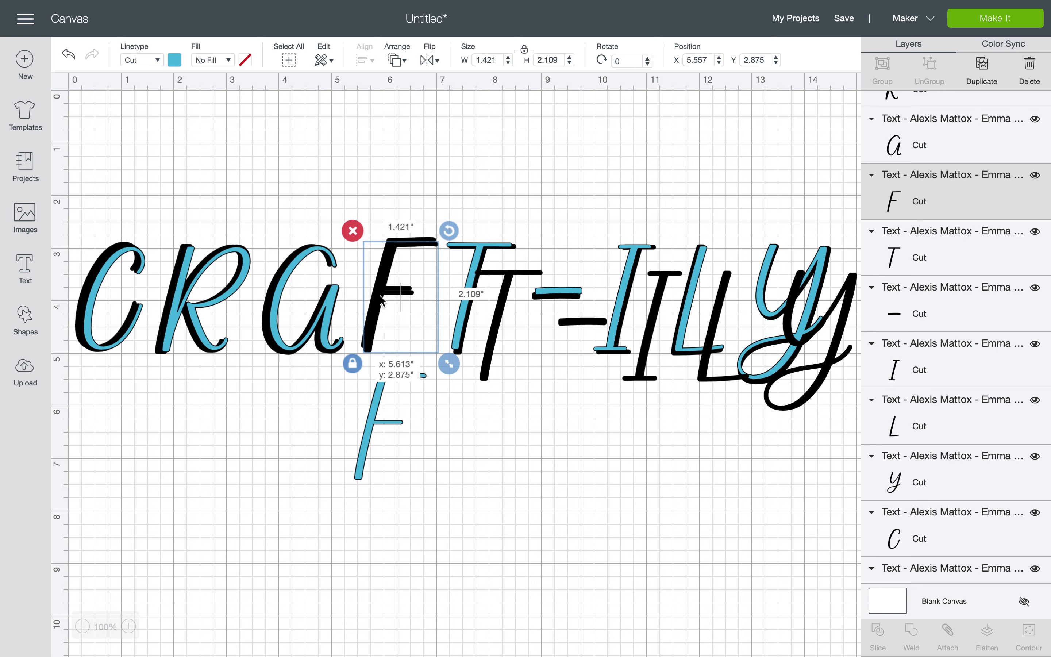
drag(380, 300, 380, 300)
click(364, 341)
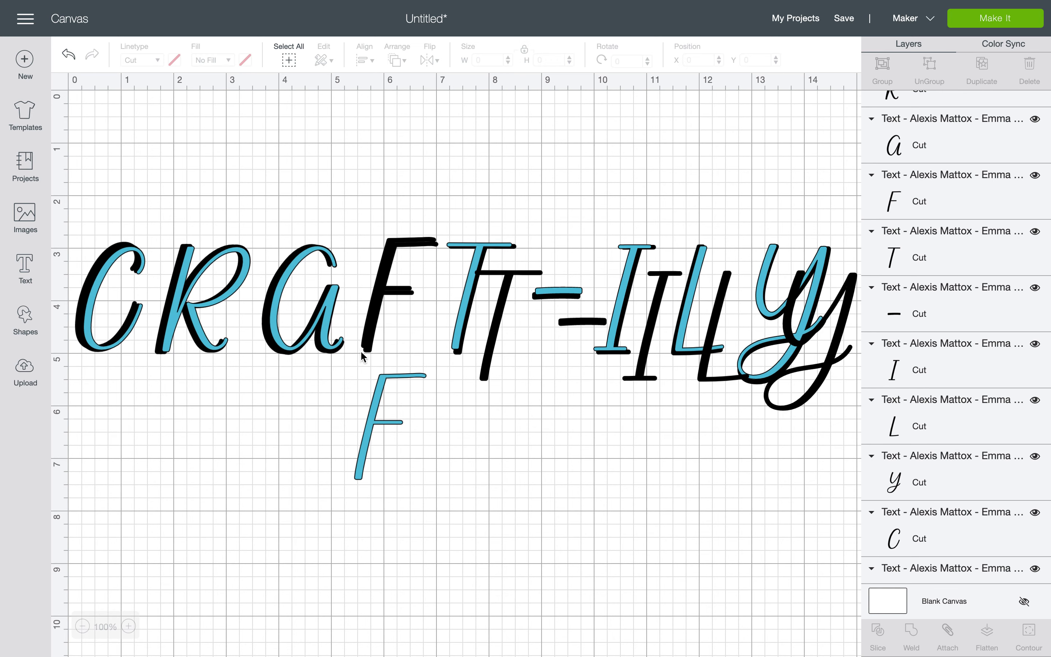
click(364, 350)
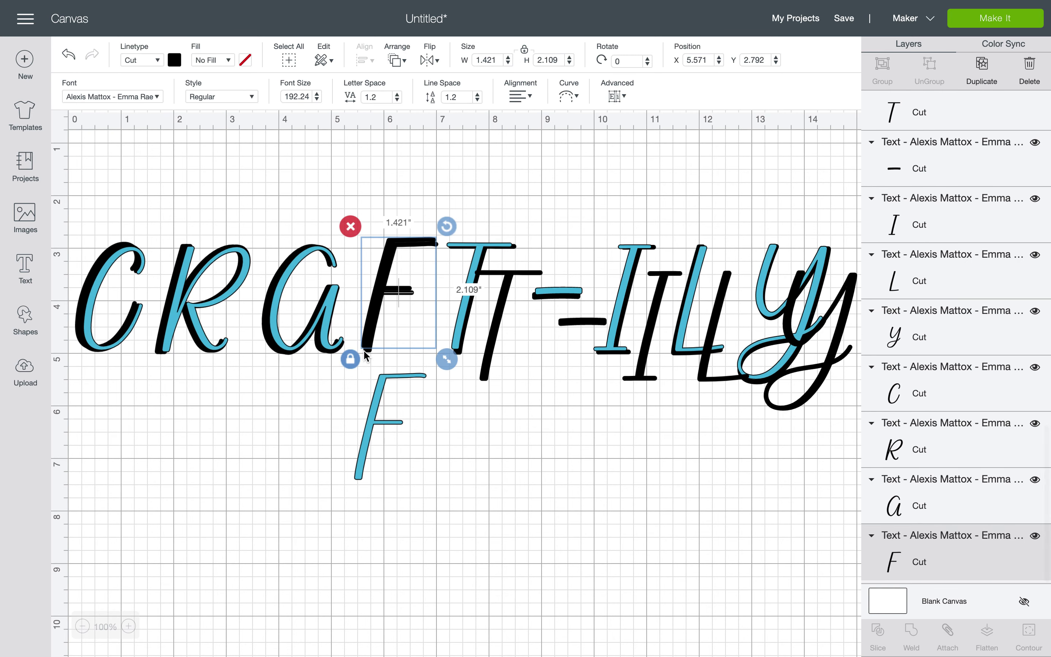
click(352, 361)
drag(448, 359, 454, 368)
click(409, 413)
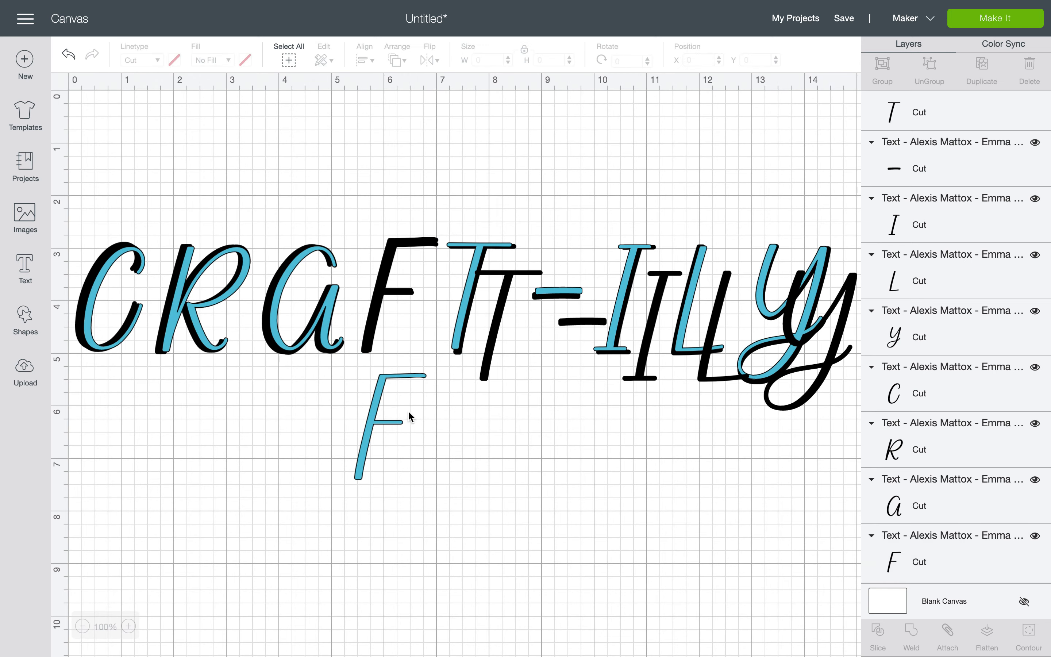
Move the blue F back up over its two black shadow copies.
click(380, 397)
drag(380, 397, 387, 288)
click(392, 403)
Move the duplicated black T to about X 7.22, Y 2.84 inches and send it to the back.
drag(512, 304, 476, 278)
click(395, 60)
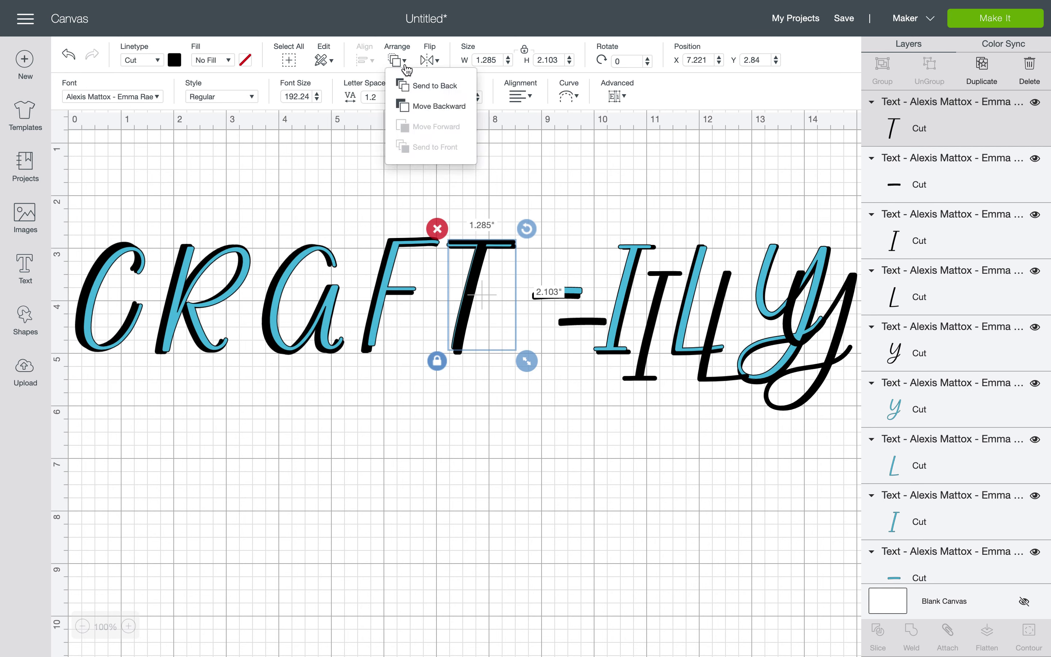
click(412, 85)
click(429, 475)
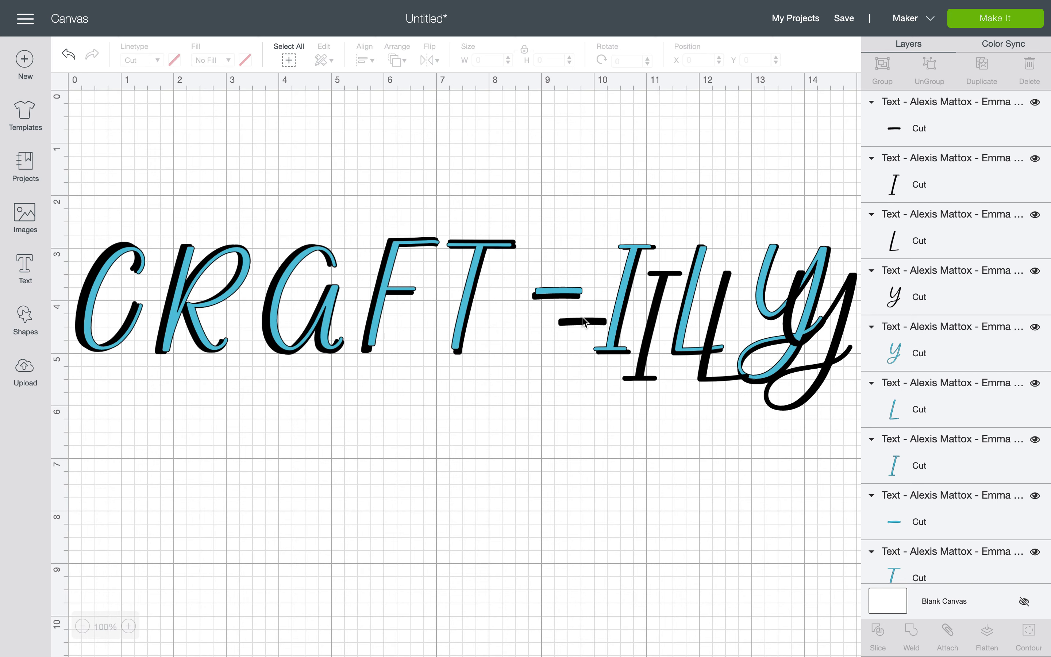
Move the duplicated black hyphen to about X 8.82, Y 3.72 inches and send it to the back.
click(578, 335)
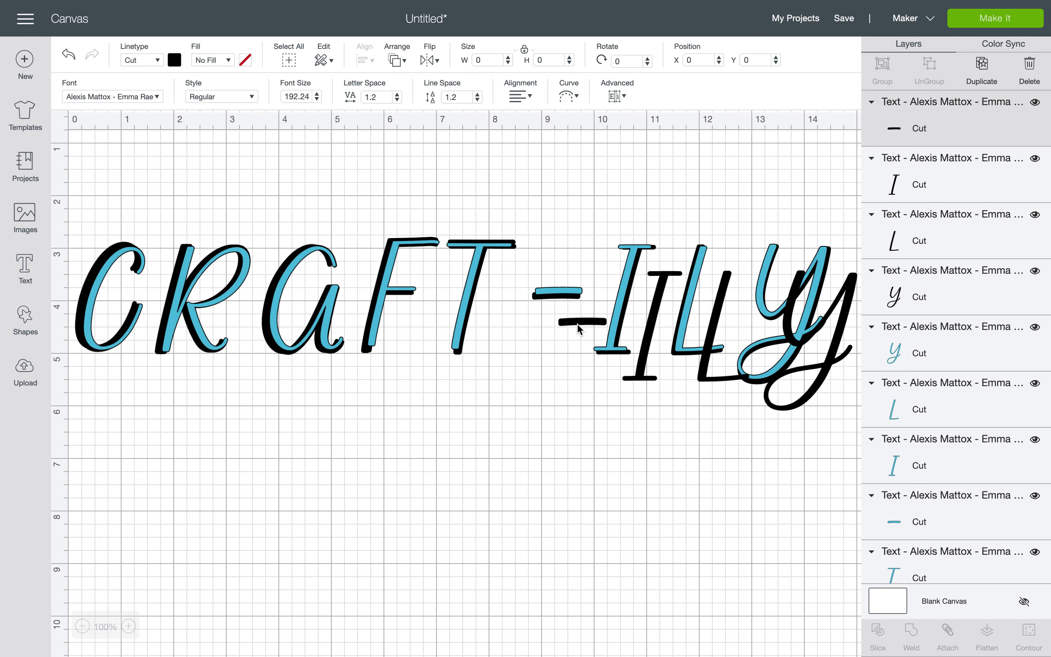
drag(578, 331, 551, 297)
click(396, 60)
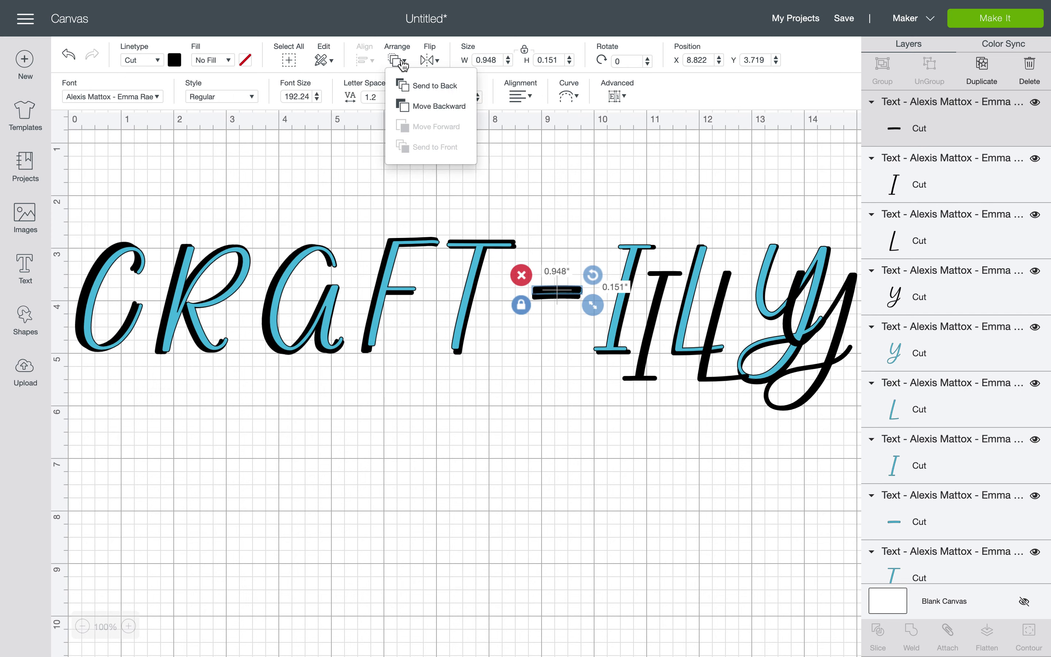
click(411, 84)
scroll(485, 547, right, 4)
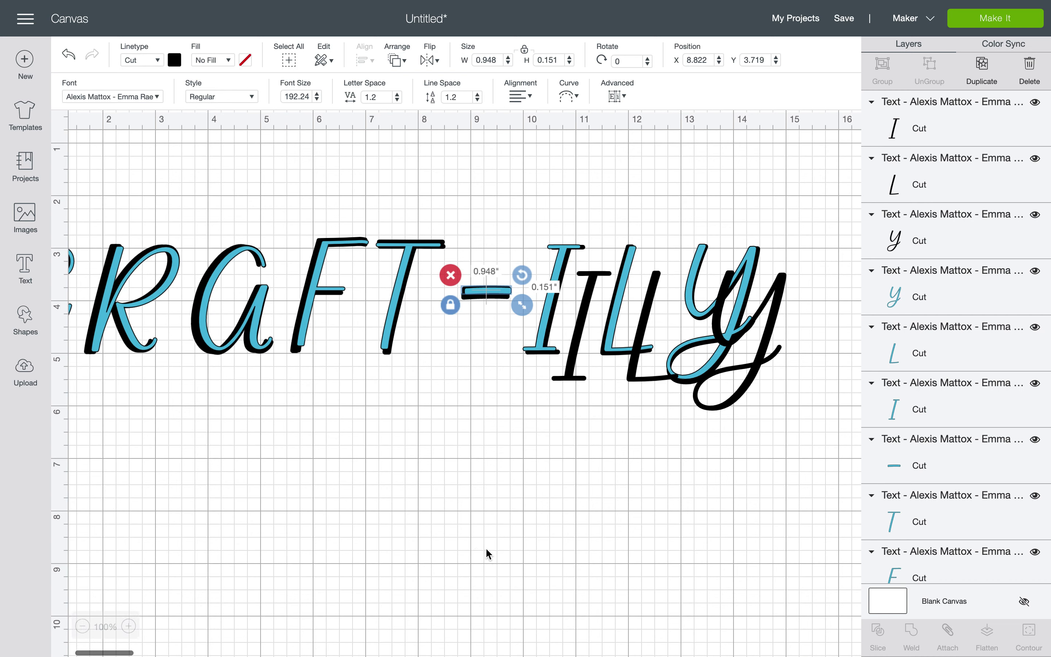
click(481, 545)
Nudge the blue hyphen slightly upward over its black shadow.
click(480, 298)
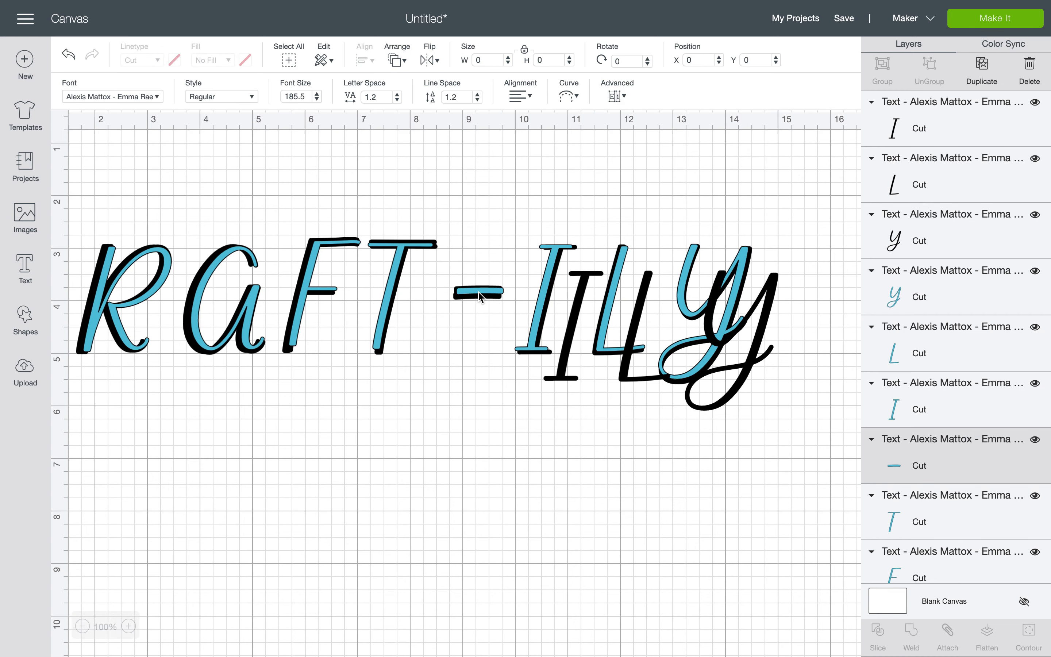
drag(480, 299, 478, 294)
click(461, 390)
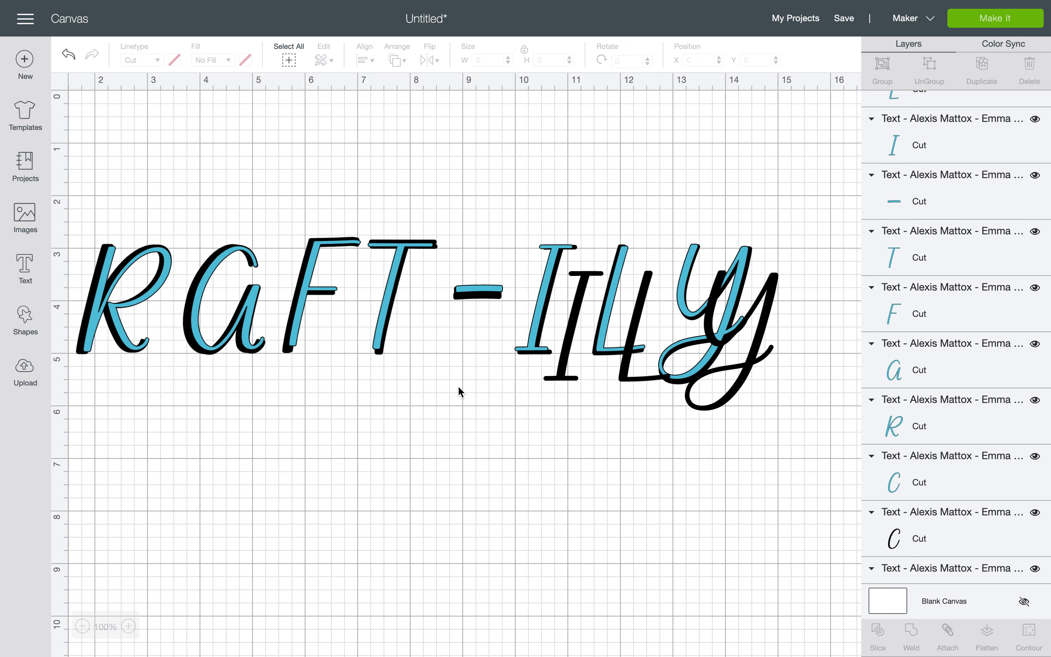
Move the offset black I to about X 9.96, Y 2.87 inches and send it to the back.
click(561, 326)
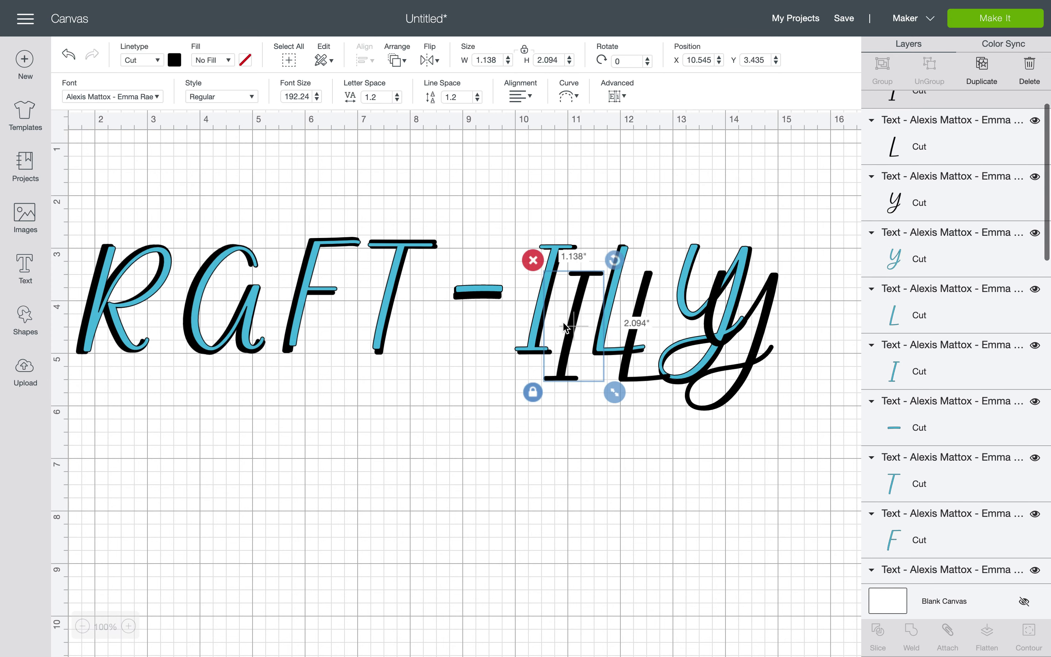
drag(560, 326, 536, 297)
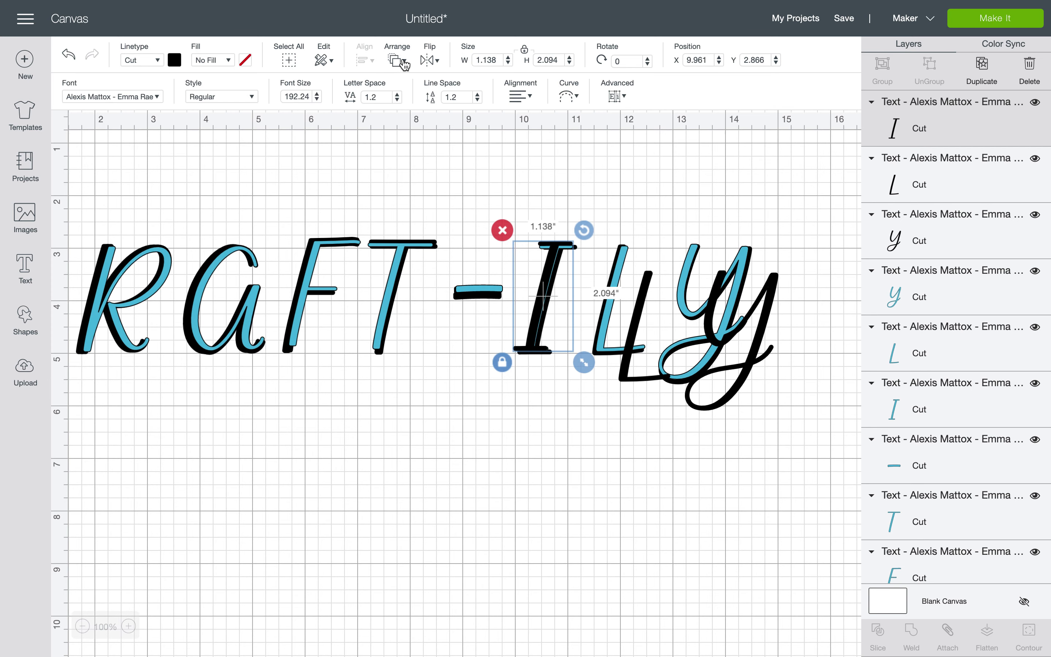
click(398, 61)
click(413, 82)
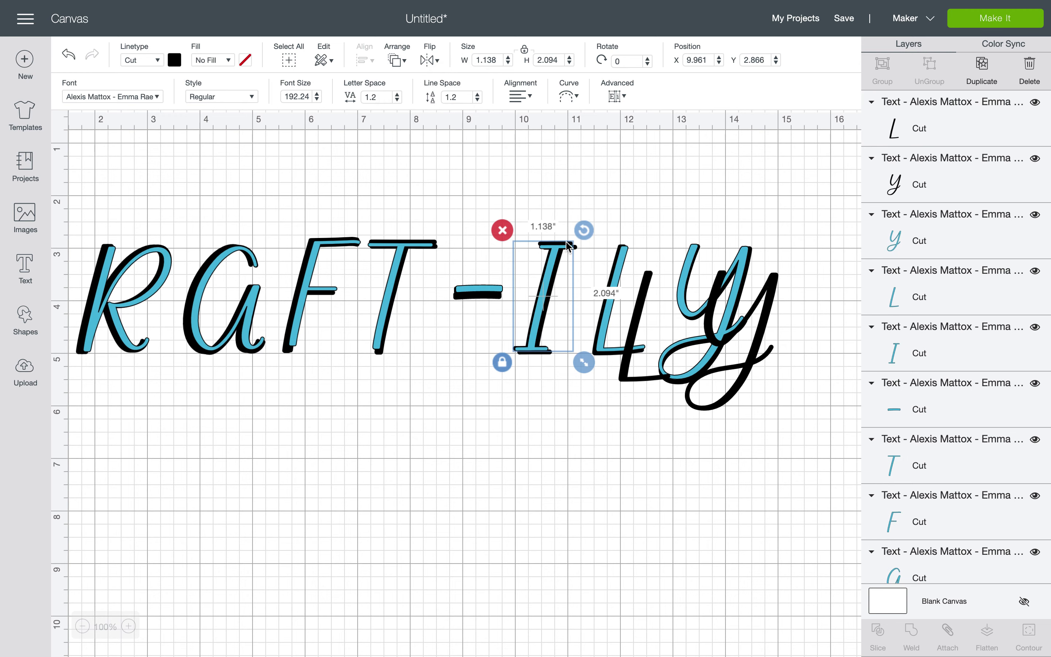
Pull the blue I off its two black copies and return it to about X 9.98, Y 2.91 inches.
click(534, 345)
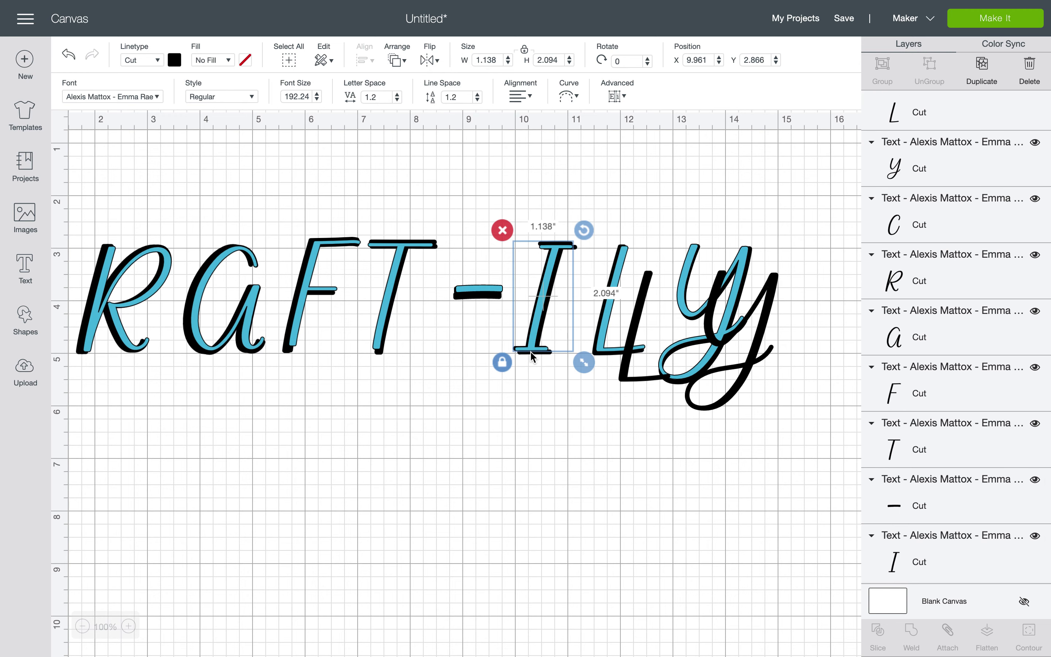
drag(535, 346, 506, 449)
click(563, 249)
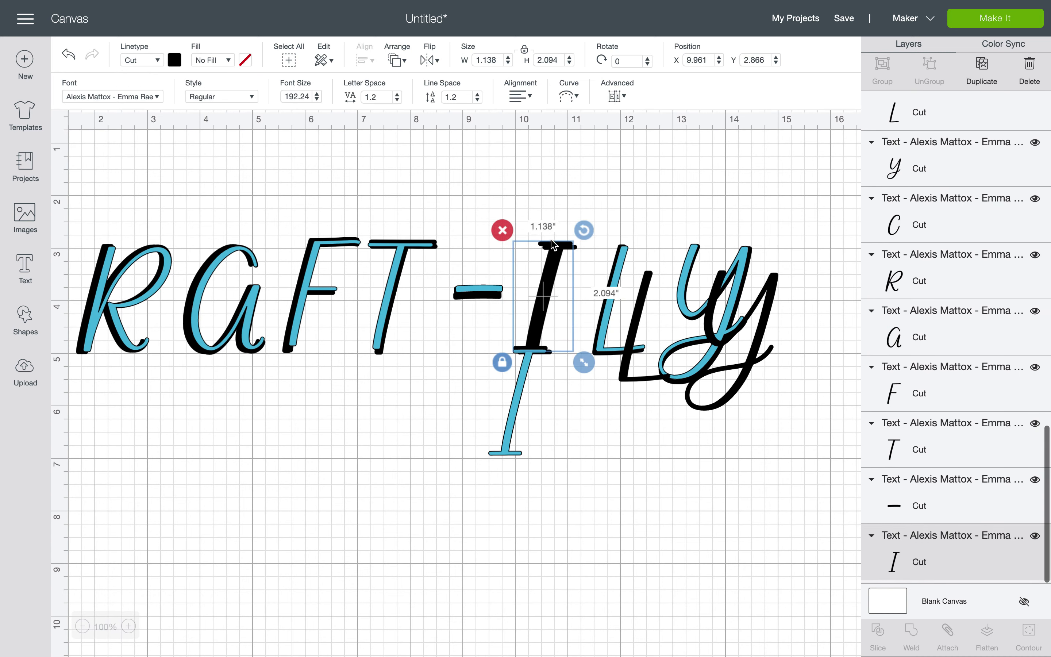
click(503, 368)
drag(585, 365, 586, 368)
drag(522, 413, 546, 306)
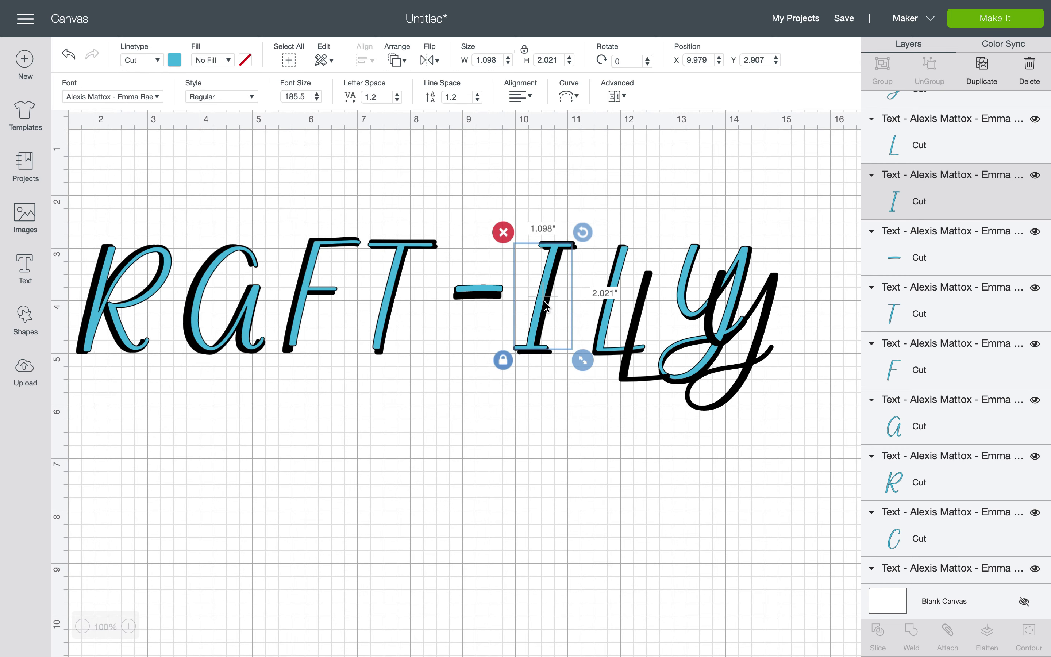
click(530, 476)
click(540, 268)
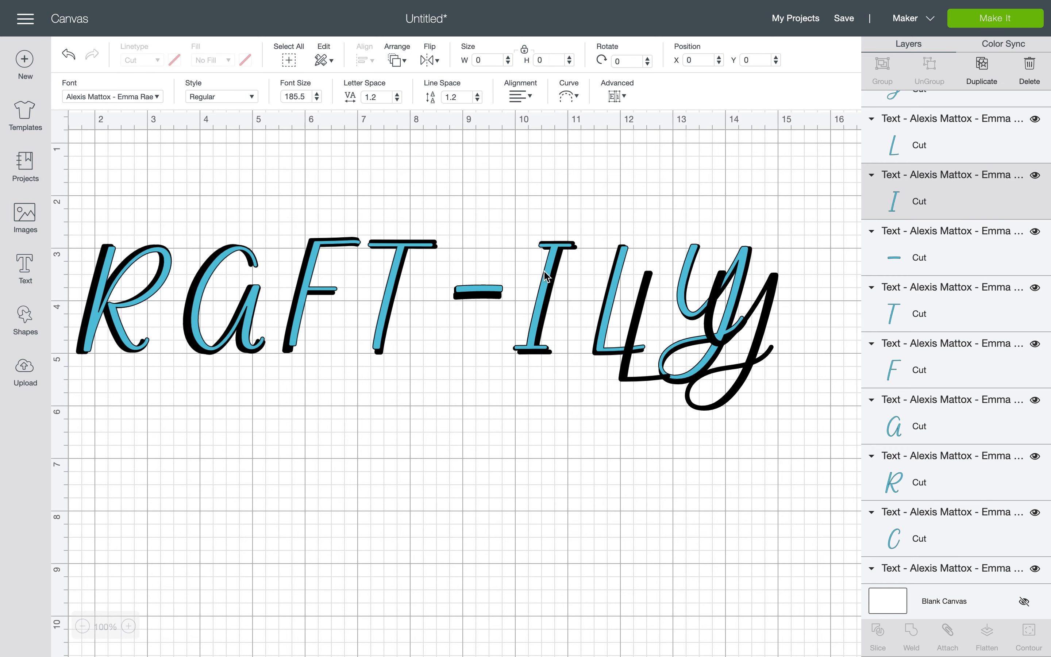
With the blue I moved aside, unlock a black I's proportions, widen it to about 1.19 inches and place it at about X 9.91, Y 2.89.
key(ctrl+z)
click(547, 306)
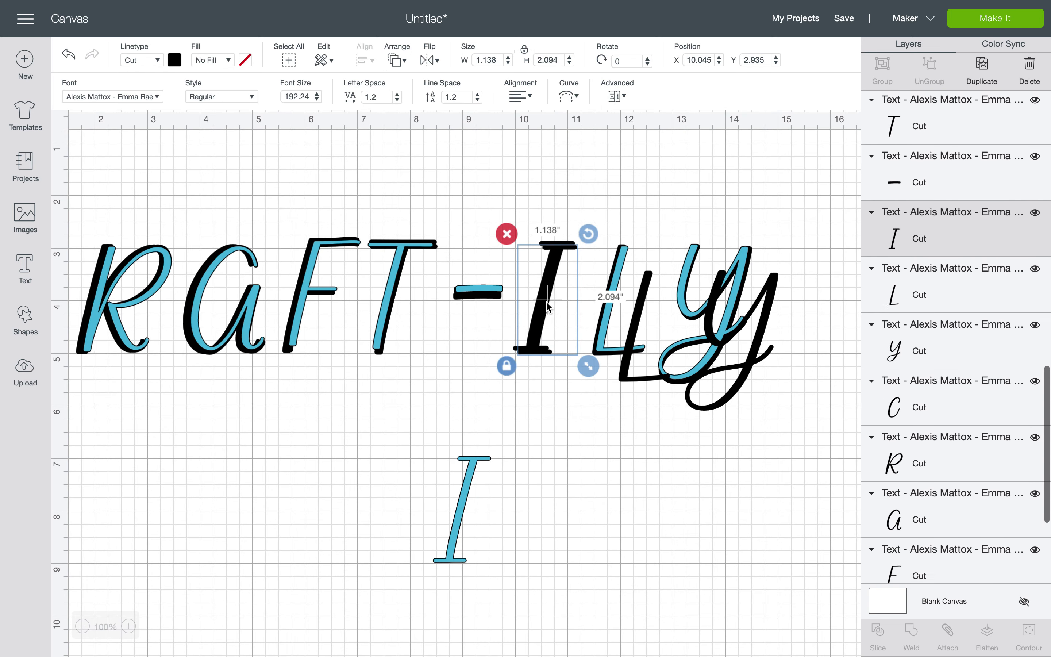
drag(547, 306, 548, 304)
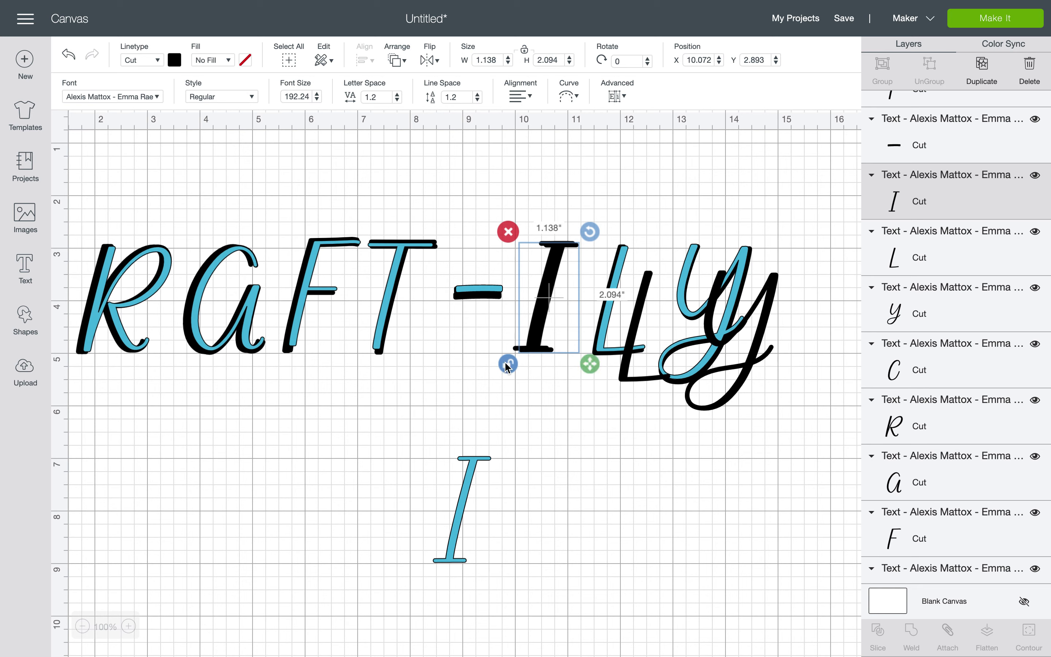
drag(583, 366, 550, 337)
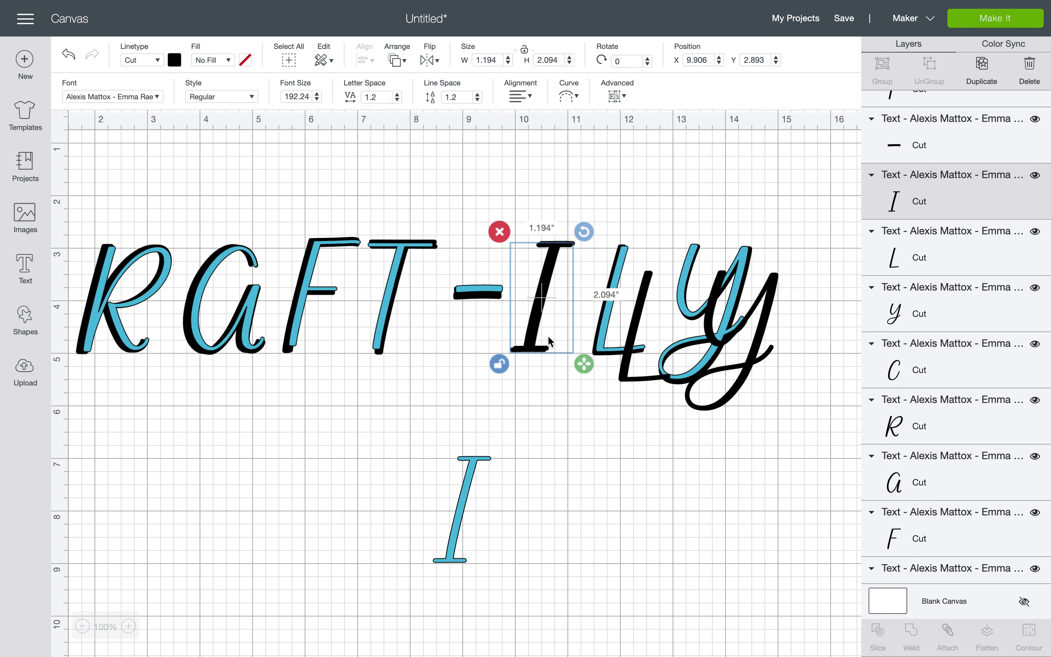
Move the blue I back over its black shadow and shift the blue T to about X 7.31, Y 2.90 inches.
drag(469, 540, 541, 312)
drag(396, 283, 401, 279)
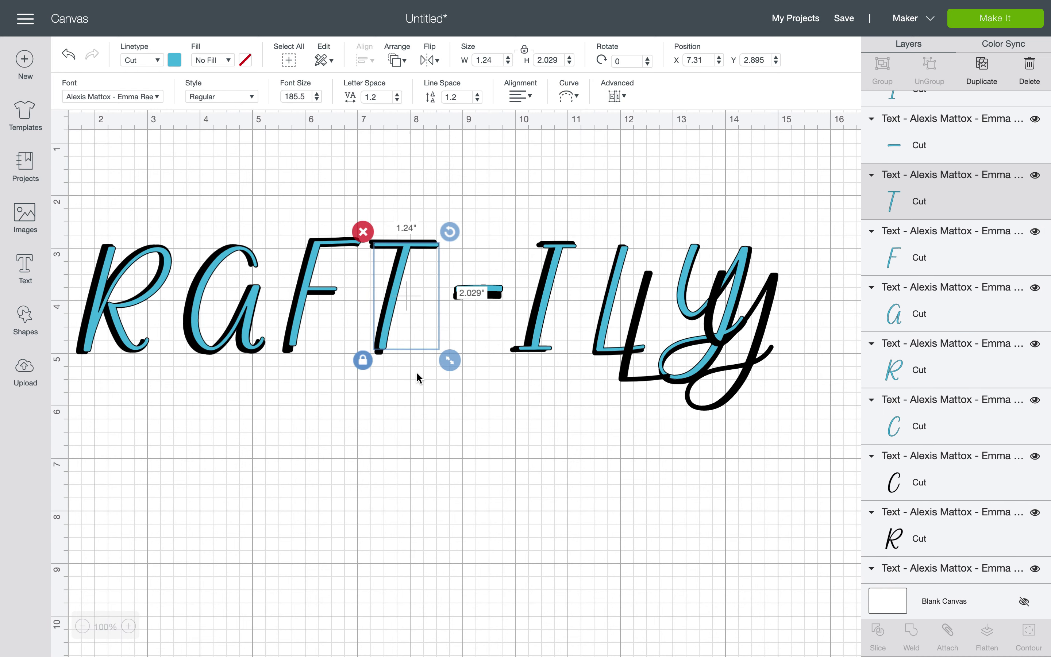
click(437, 372)
Move the offset black L to about X 11.37, Y 2.94 inches, enlarge it to about 0.98 × 2.12 inches and send it to the back.
drag(636, 325, 604, 308)
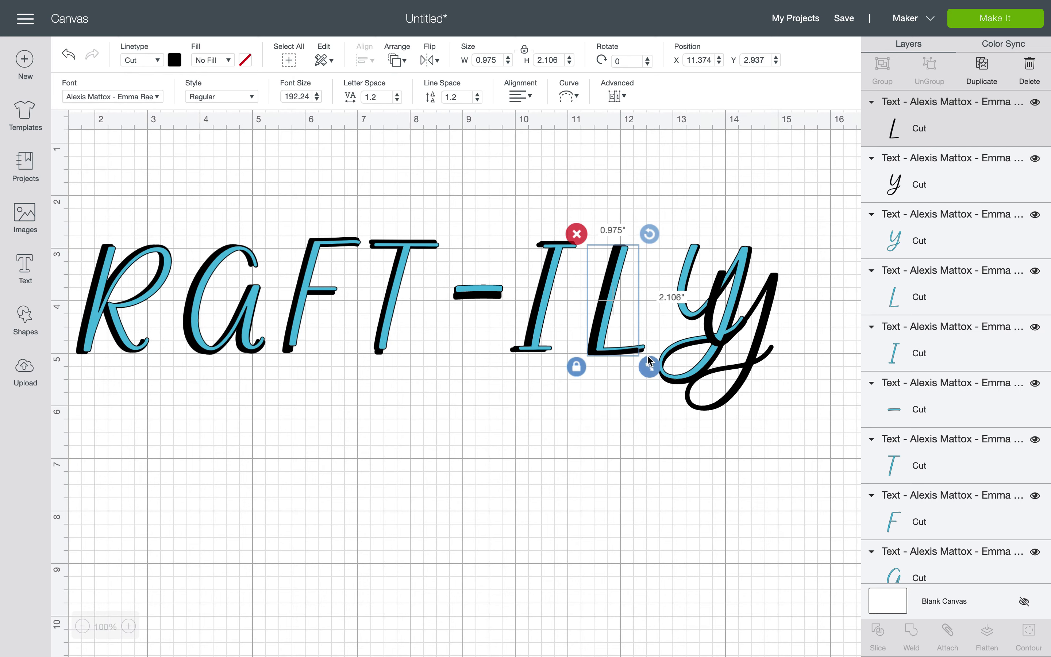
drag(649, 356, 653, 358)
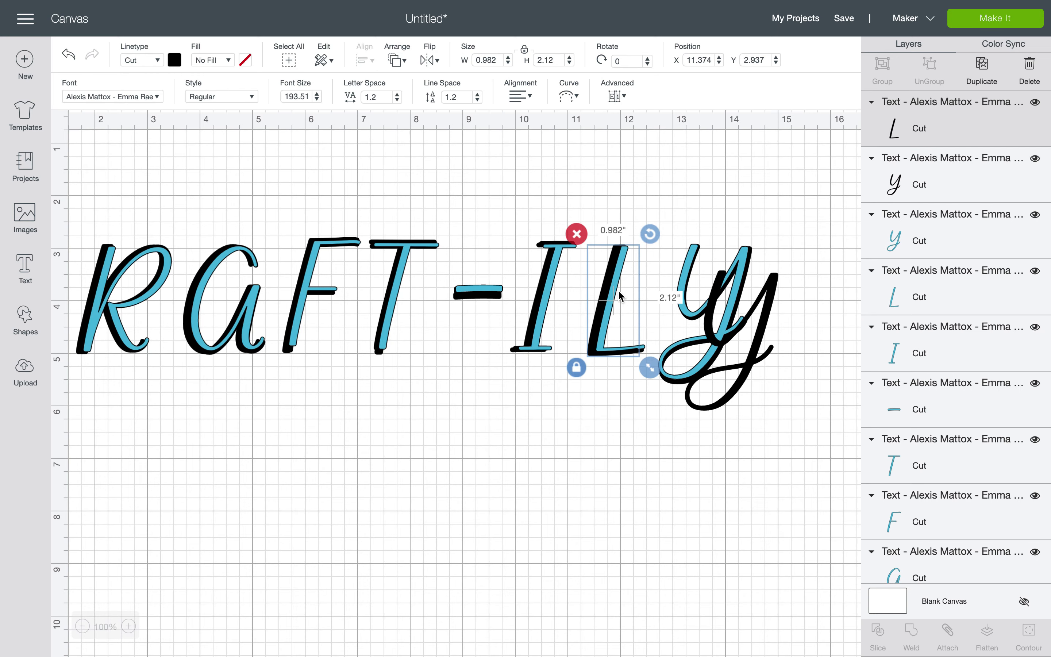
click(669, 165)
click(618, 256)
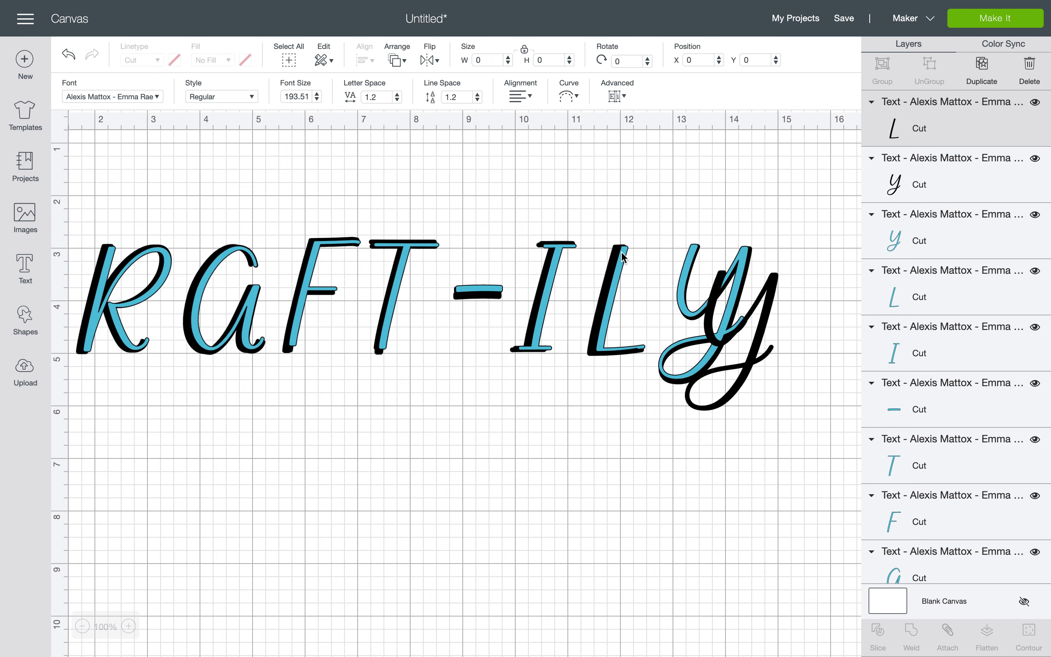
click(397, 60)
click(409, 85)
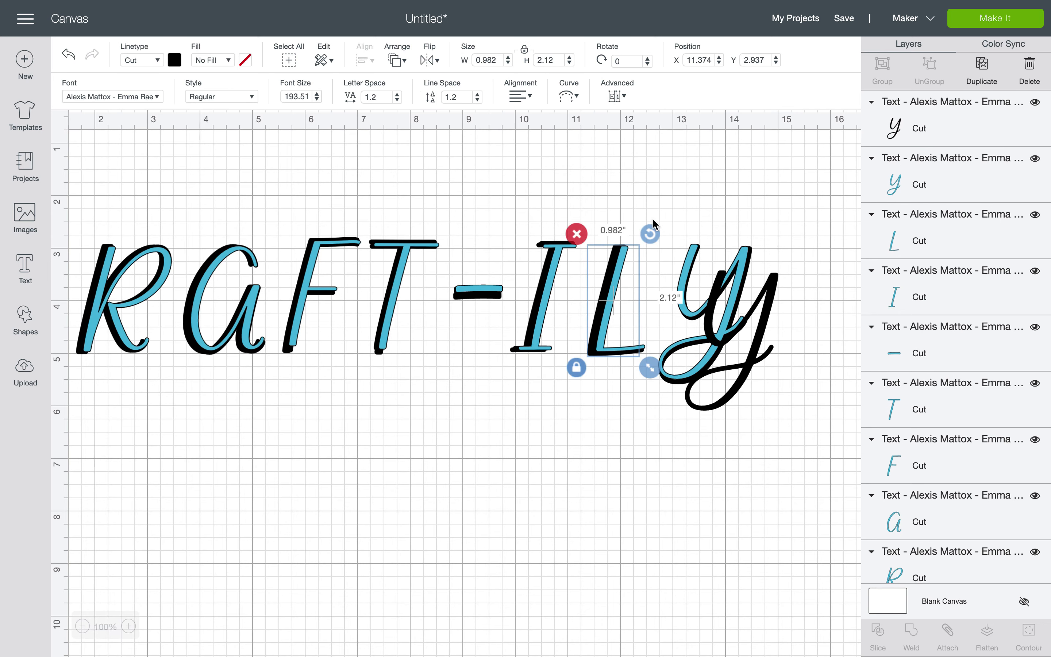
Move the offset black Y to about X 12.64, Y 2.91 inches and send it to the back.
drag(766, 306, 736, 283)
double_click(735, 283)
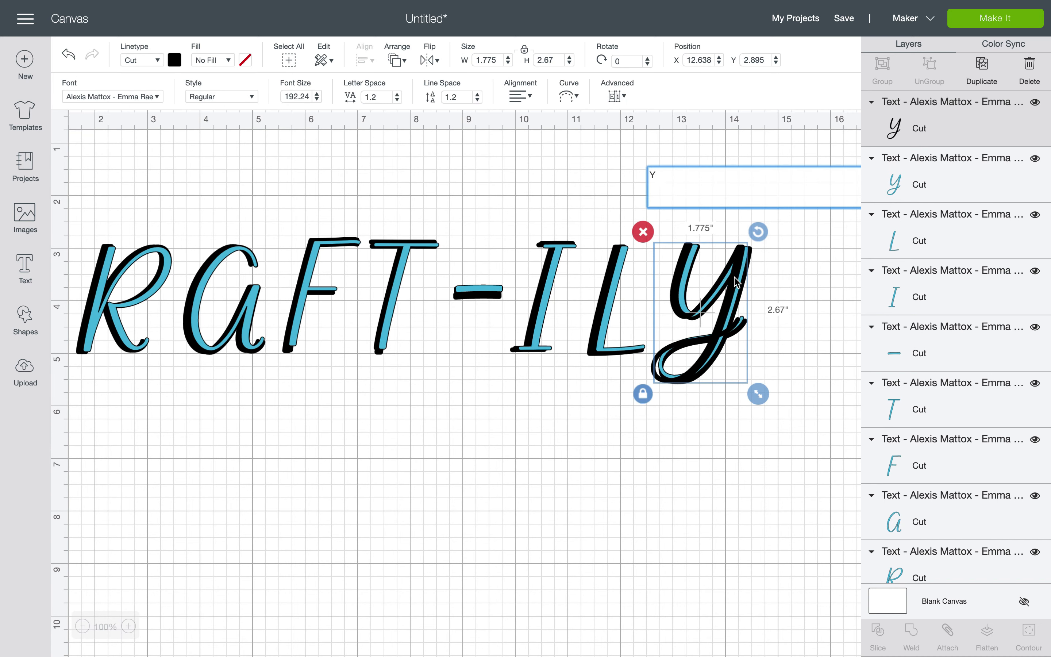
click(735, 283)
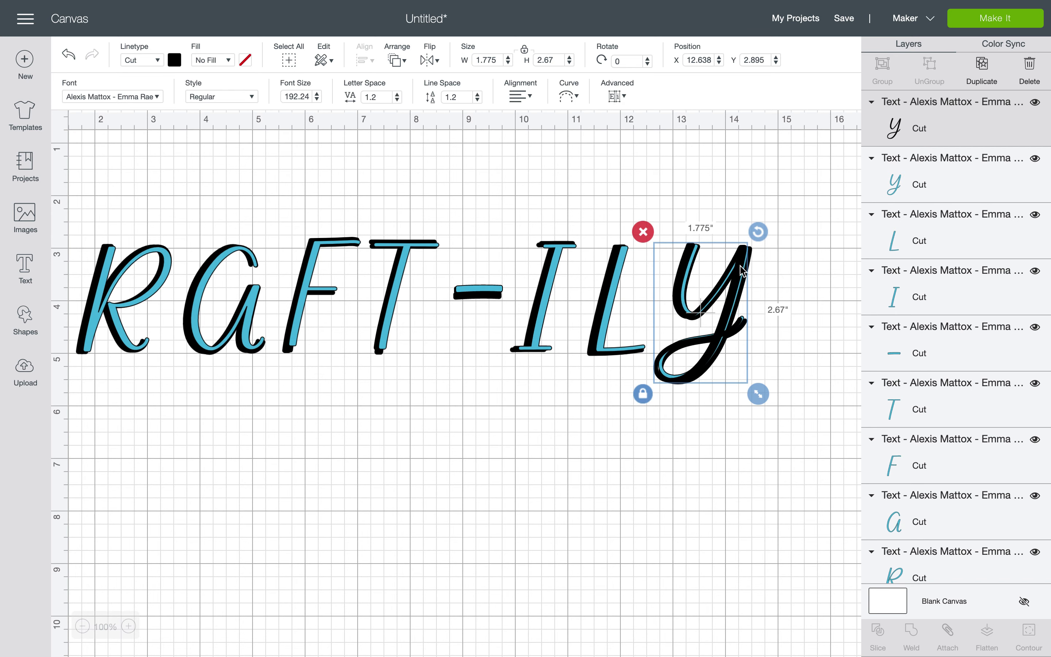
click(742, 270)
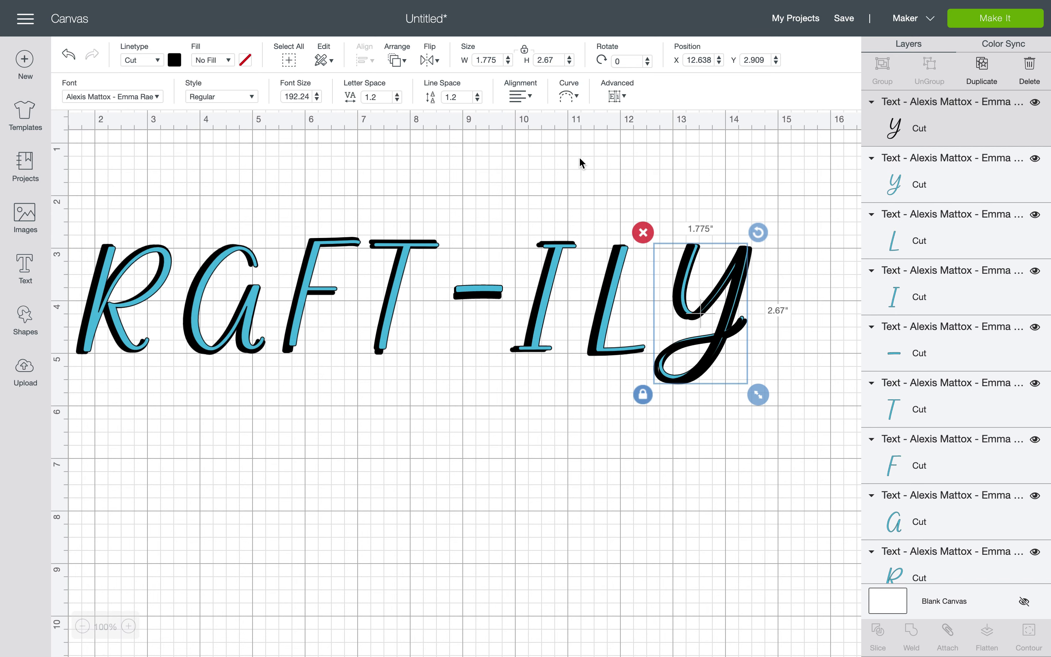
click(394, 62)
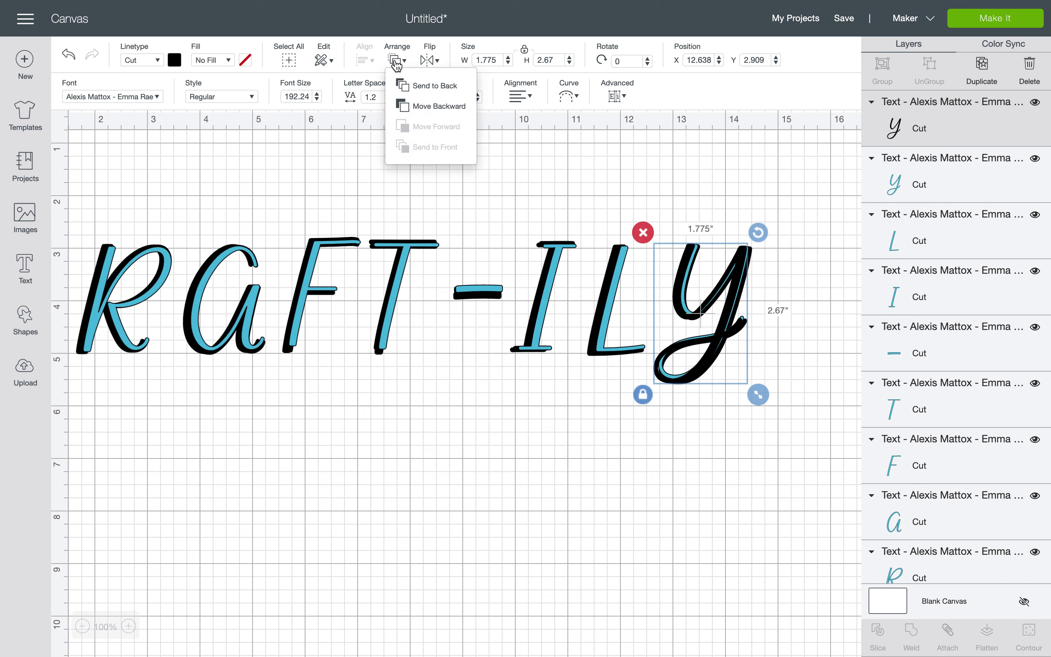
click(401, 85)
click(794, 211)
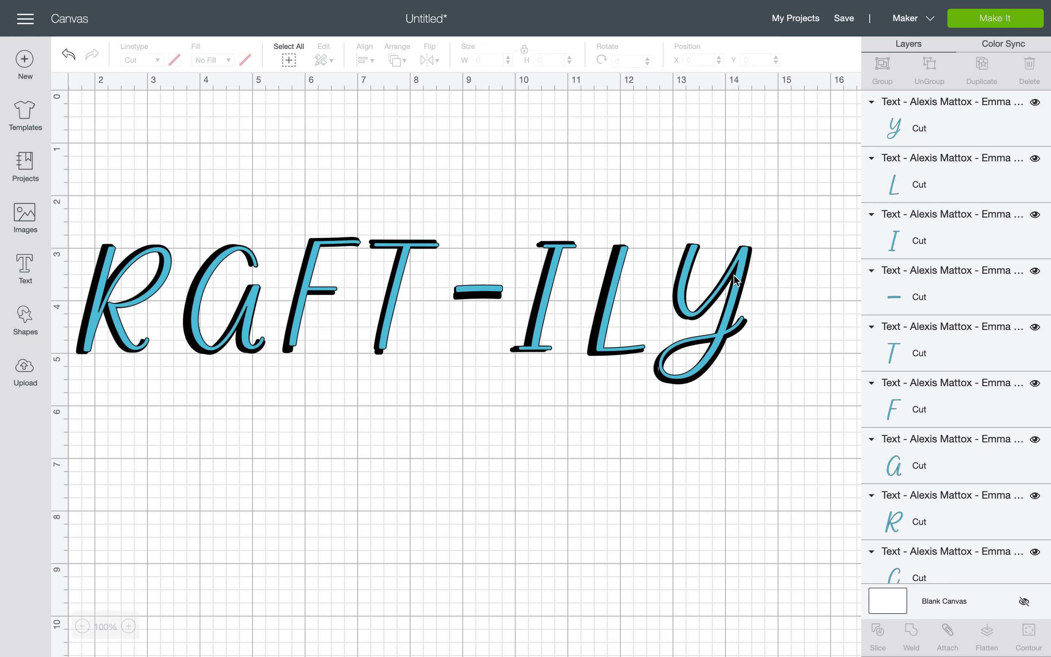
Reposition the blue Y over its shadow at about X 12.73, Y 2.90 inches and enlarge it to about 1.72 × 2.59 inches.
drag(735, 280, 742, 275)
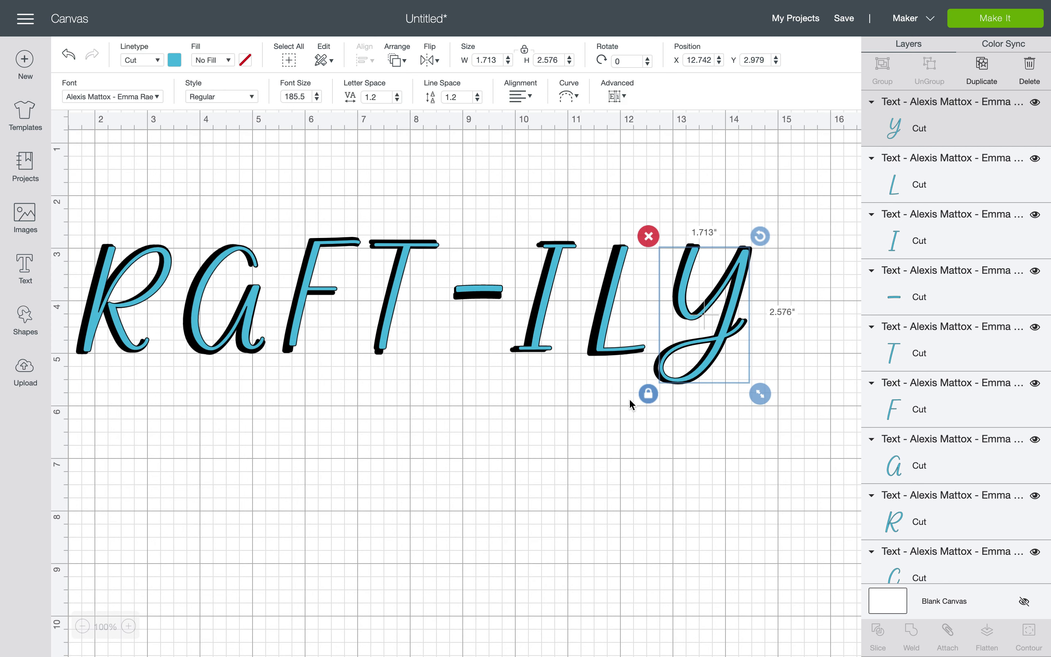
click(630, 400)
click(660, 373)
click(658, 374)
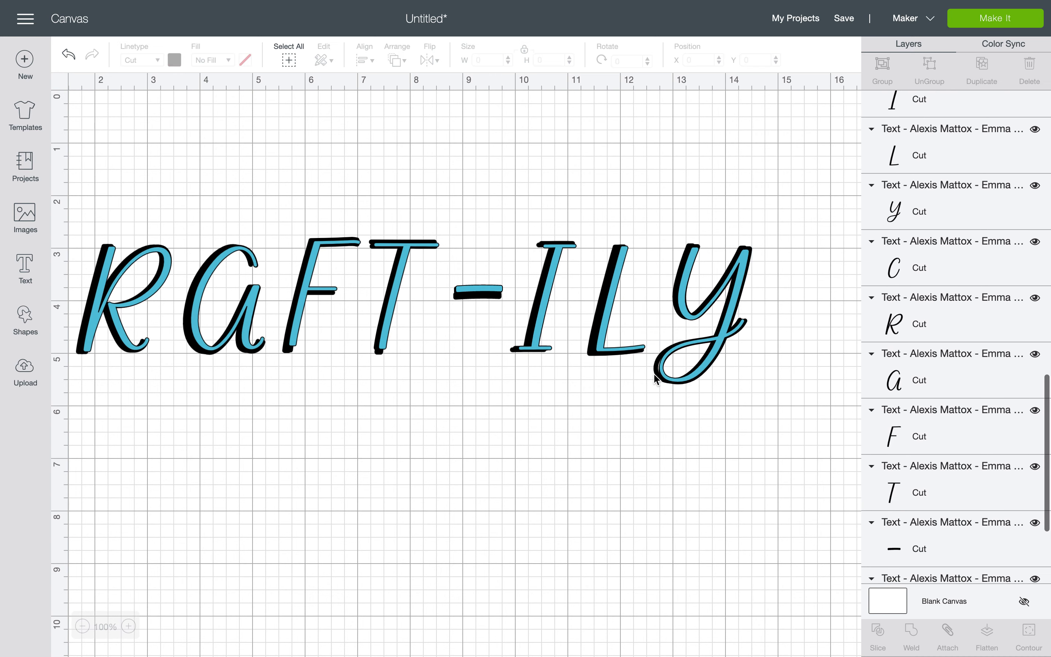
click(656, 375)
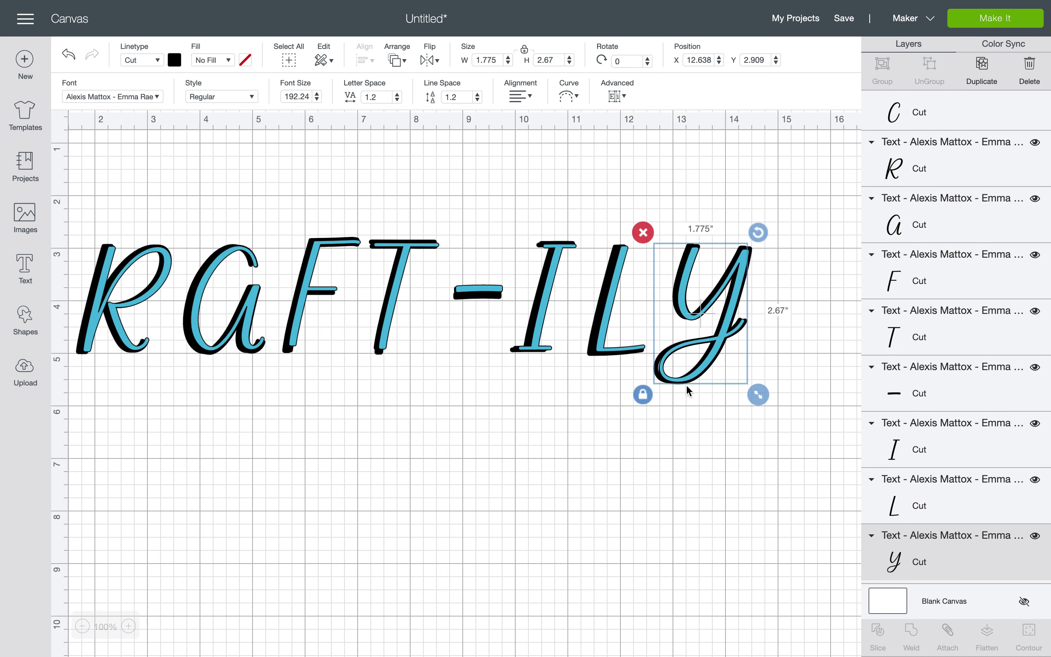
click(643, 396)
drag(763, 397, 738, 369)
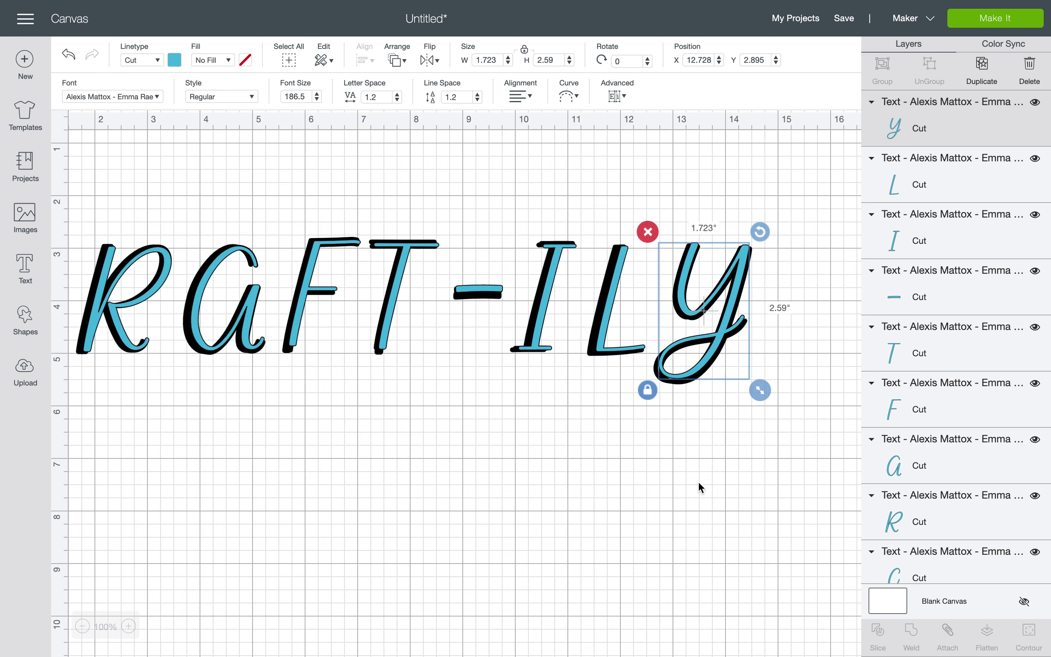
Nudge the black shadow Y slightly to the right beneath the blue Y.
click(663, 404)
click(670, 384)
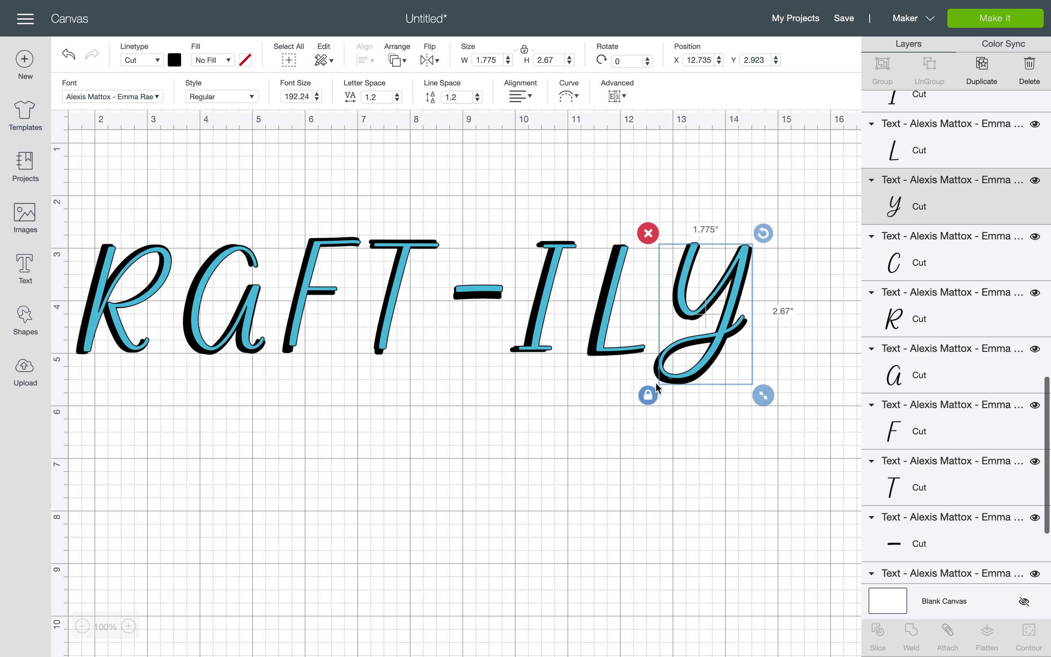
drag(659, 378, 670, 376)
click(655, 496)
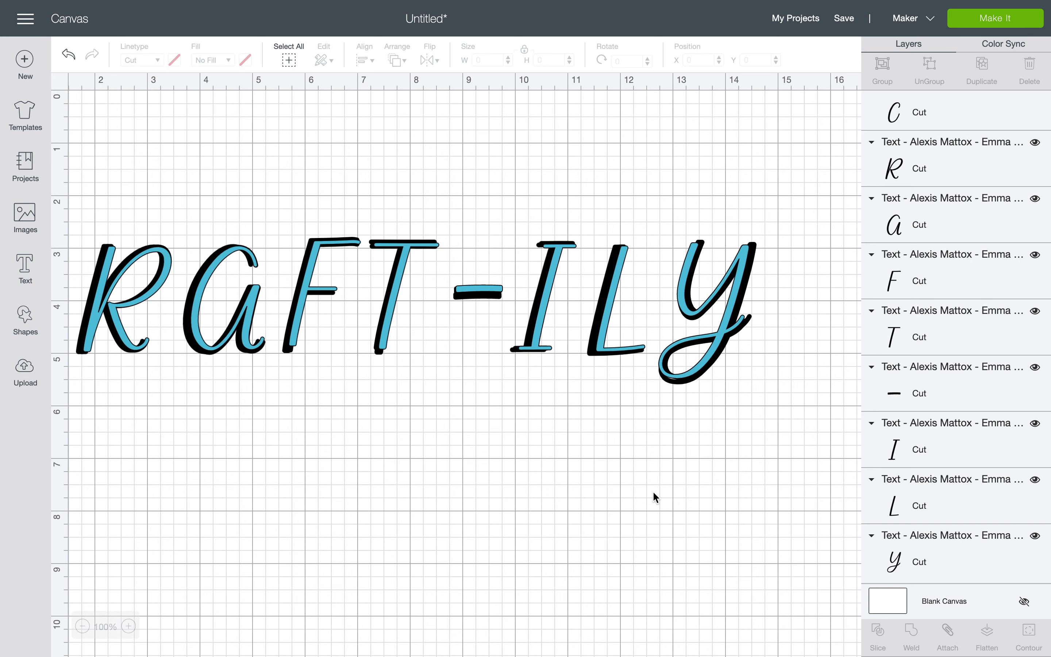
Hide the canvas grid and nudge the F, T and hyphen pieces slightly downward.
scroll(706, 464, left, 3)
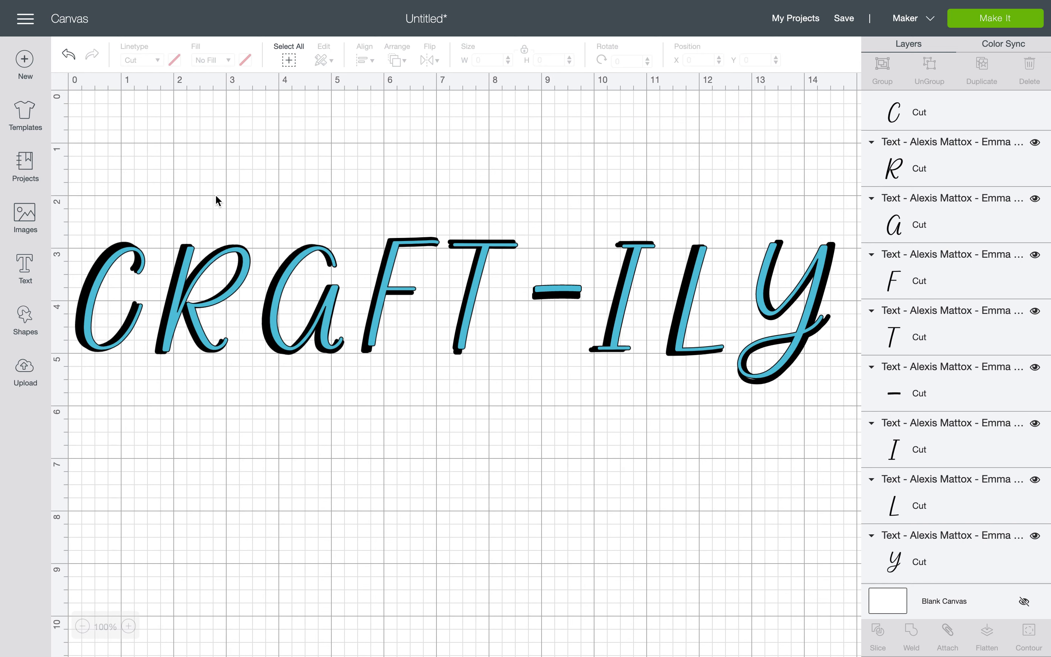
click(55, 78)
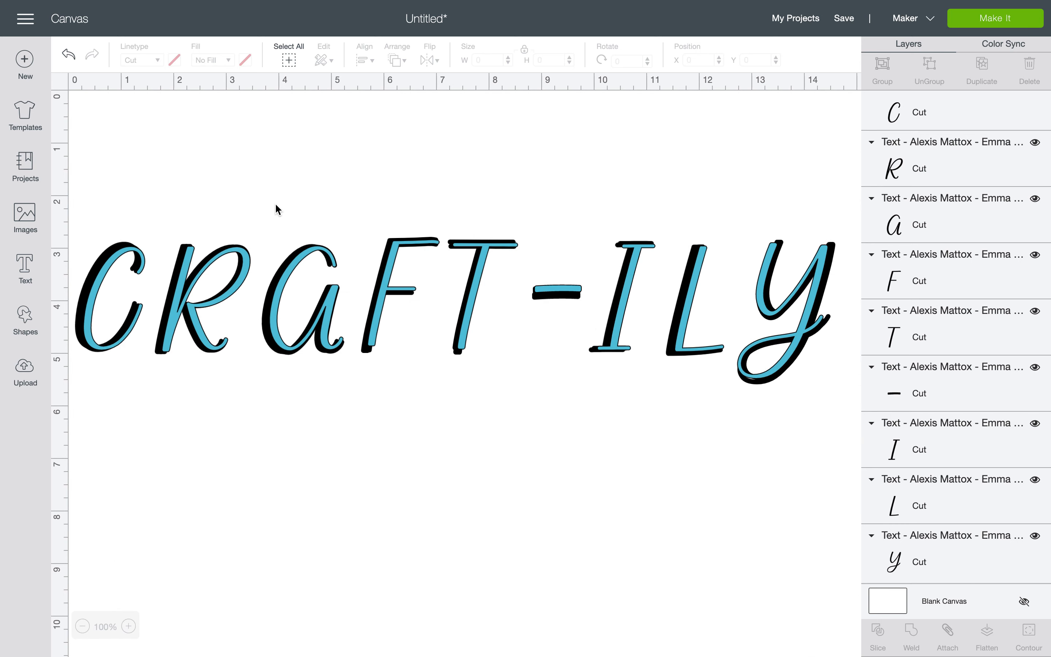
drag(393, 211, 537, 374)
drag(487, 285, 485, 289)
click(525, 155)
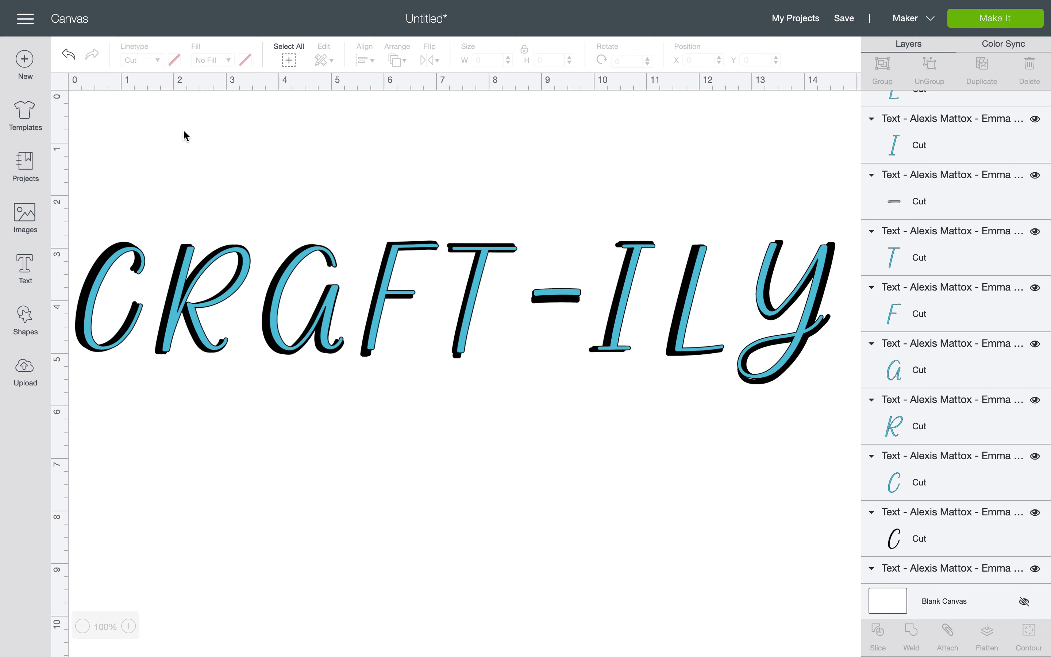
Cycle the canvas grid display back to the full grid.
click(65, 76)
click(65, 75)
click(65, 75)
click(64, 76)
Duplicate the black C and place the copy below the word at about X 3.69, Y 6.15 inches.
click(173, 297)
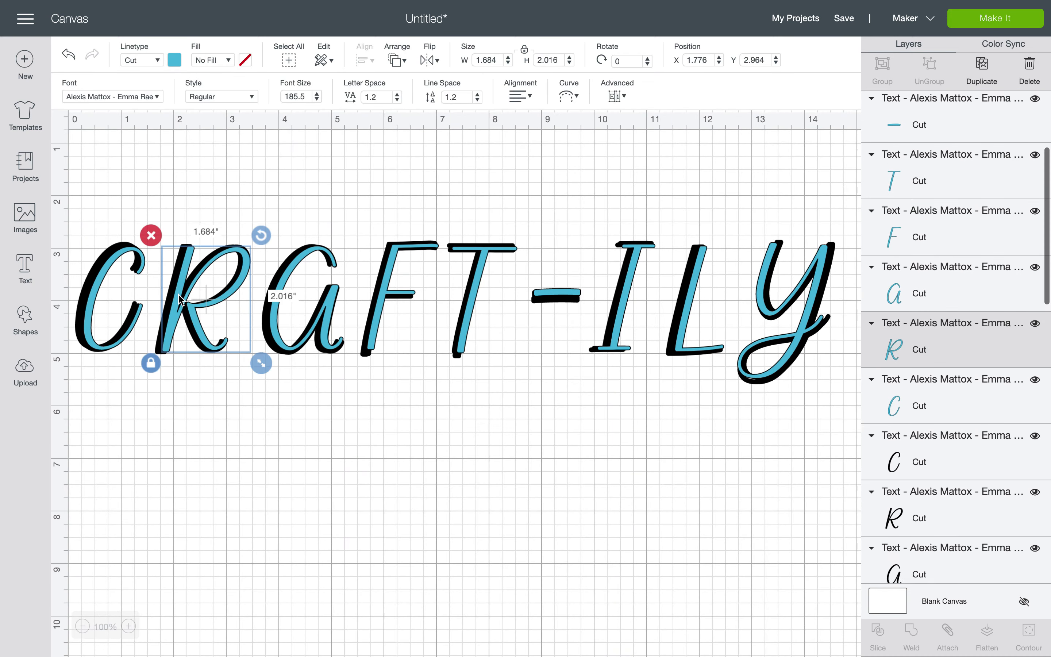
click(105, 350)
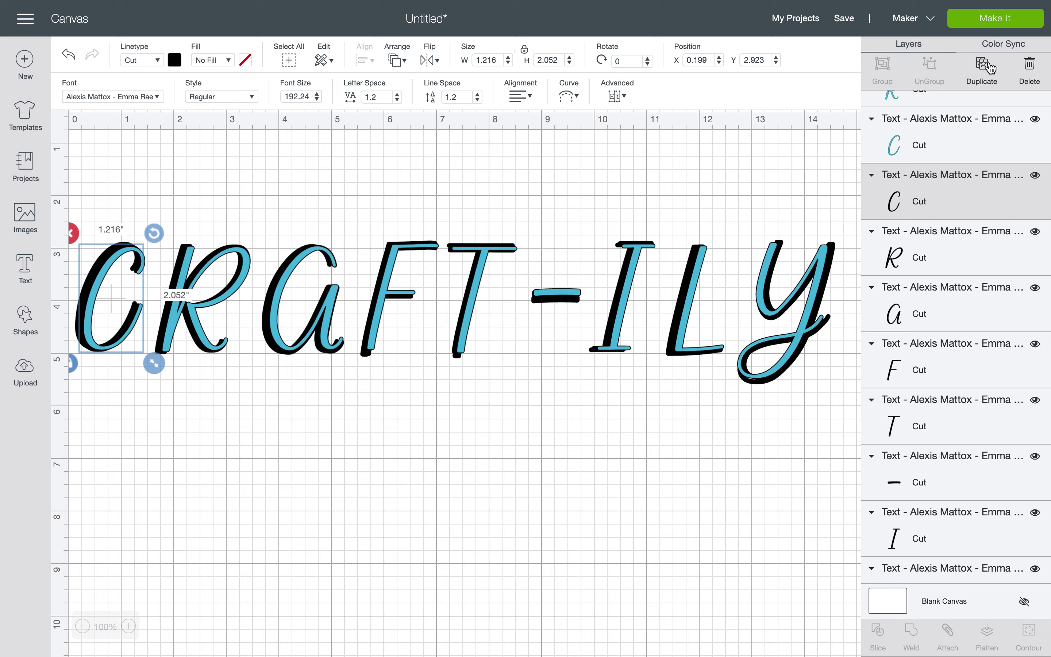
click(974, 68)
drag(128, 363, 270, 495)
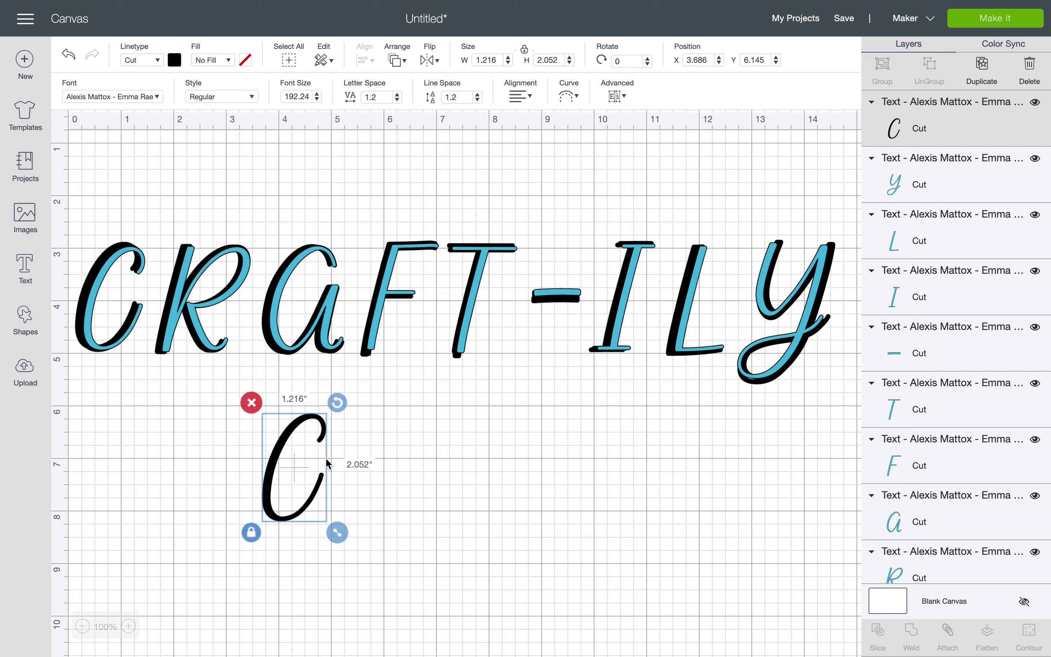
Unlock the copied C's proportions and stretch it to about 6.17 × 5.91 inches.
click(251, 534)
click(251, 534)
click(252, 533)
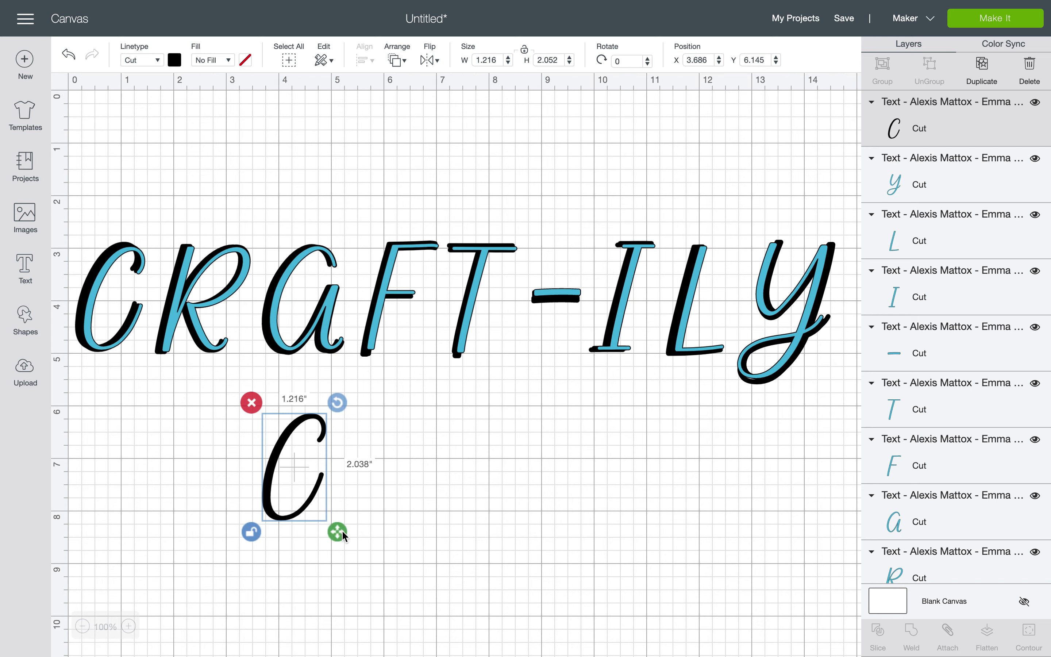
drag(338, 533, 588, 654)
scroll(686, 523, down, 3)
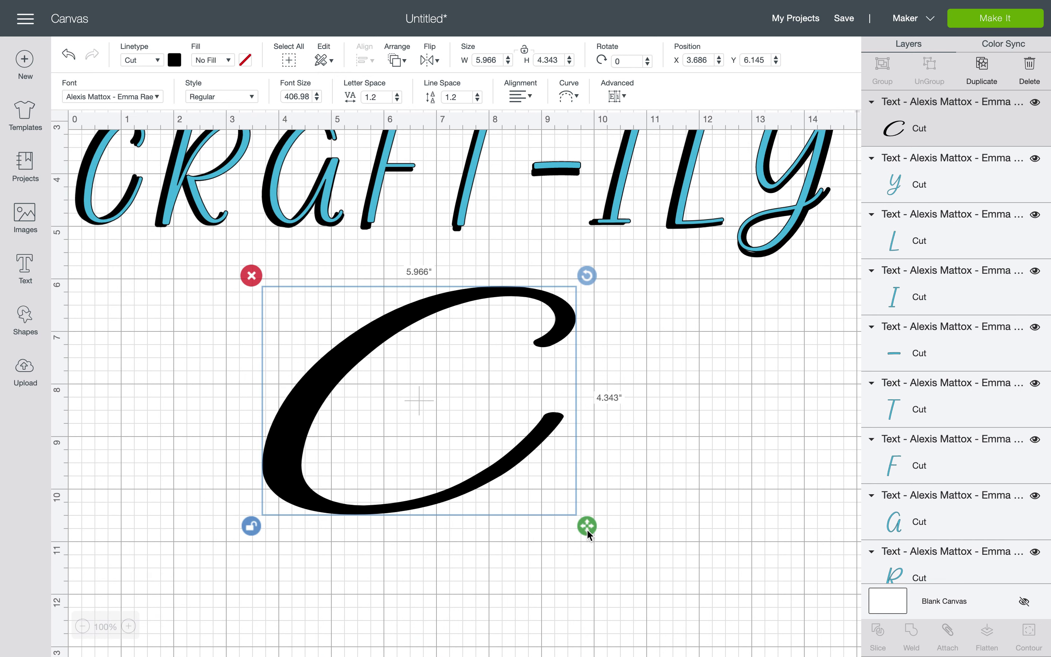
drag(588, 534, 597, 611)
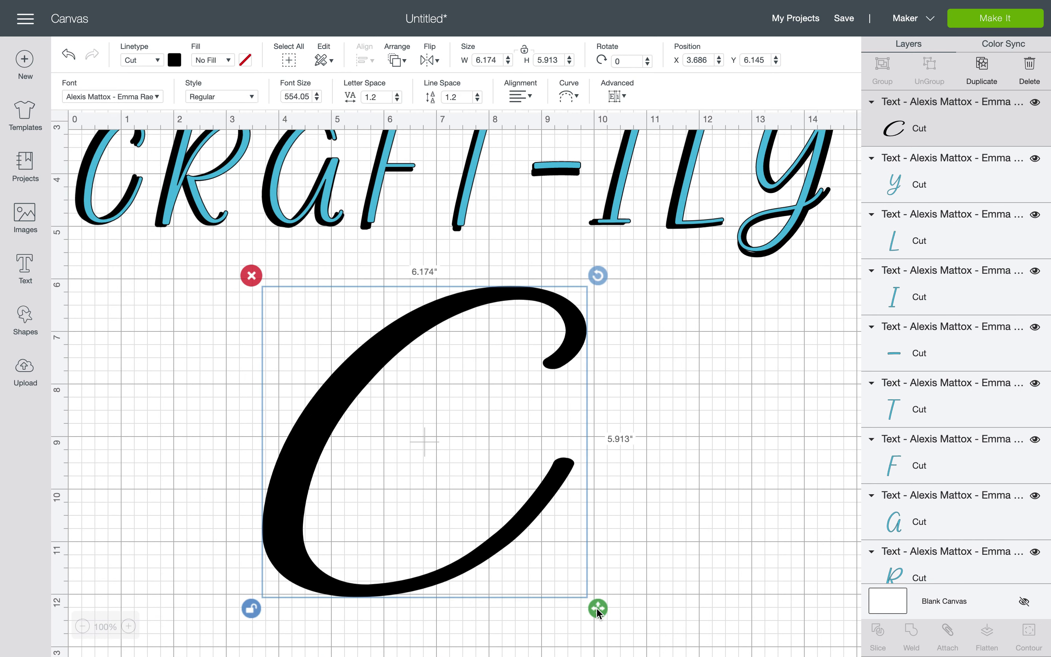
Delete the stretched black C below the word.
click(669, 493)
scroll(669, 493, right, 2)
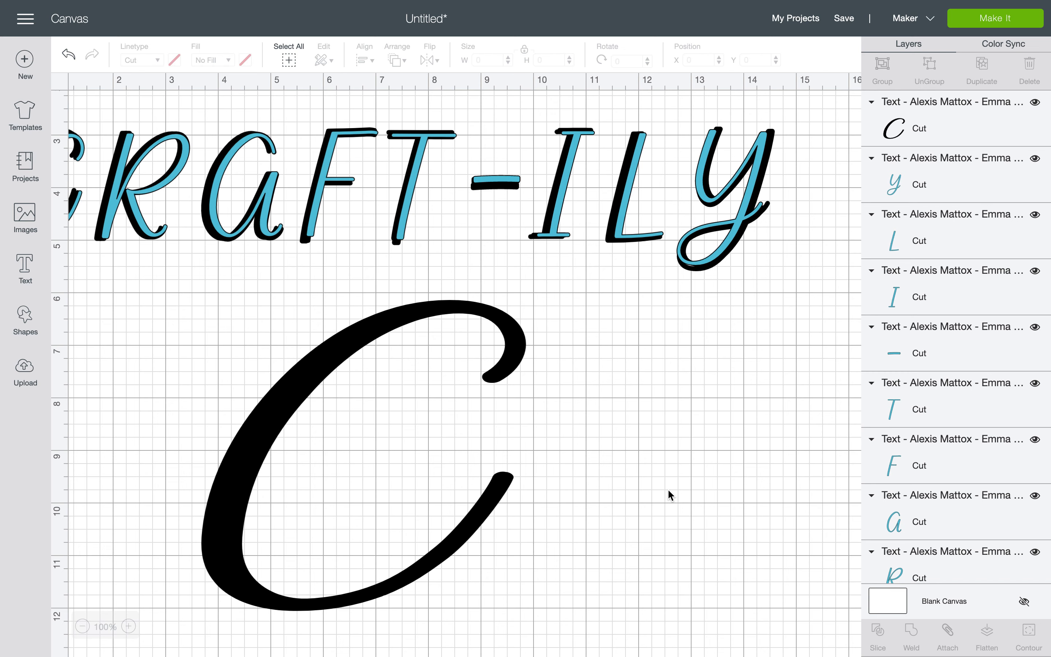
scroll(667, 489, left, 1)
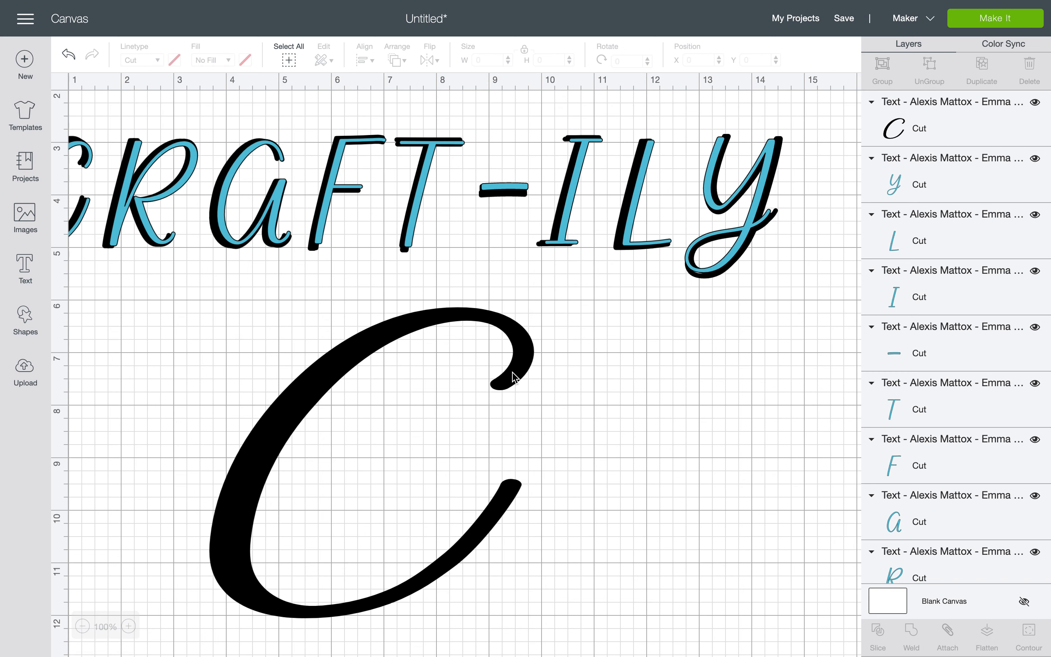
click(346, 354)
click(199, 298)
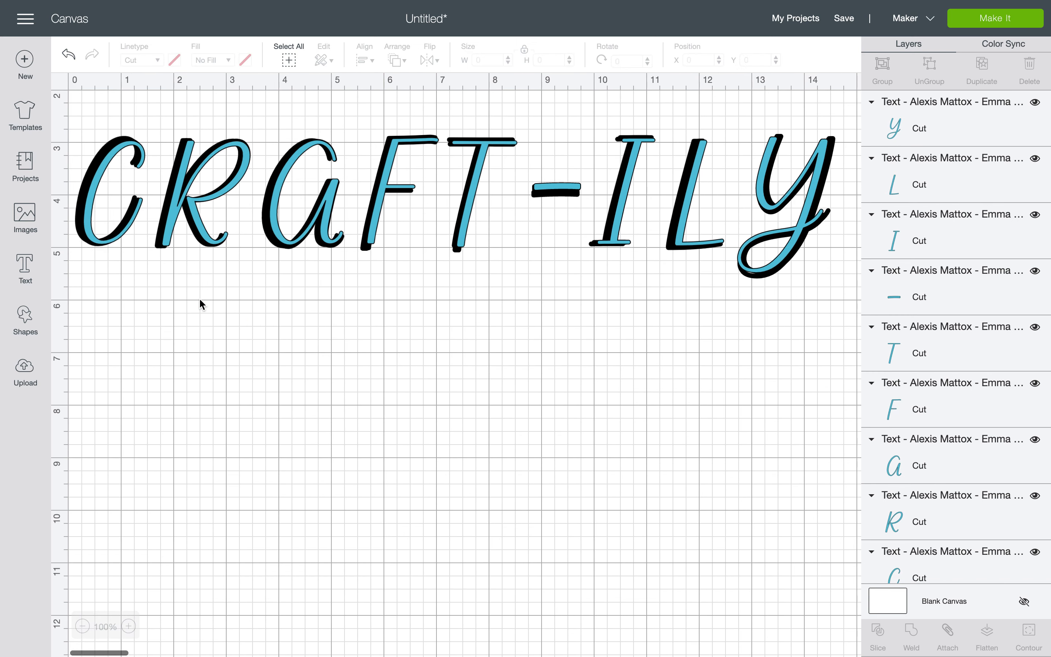